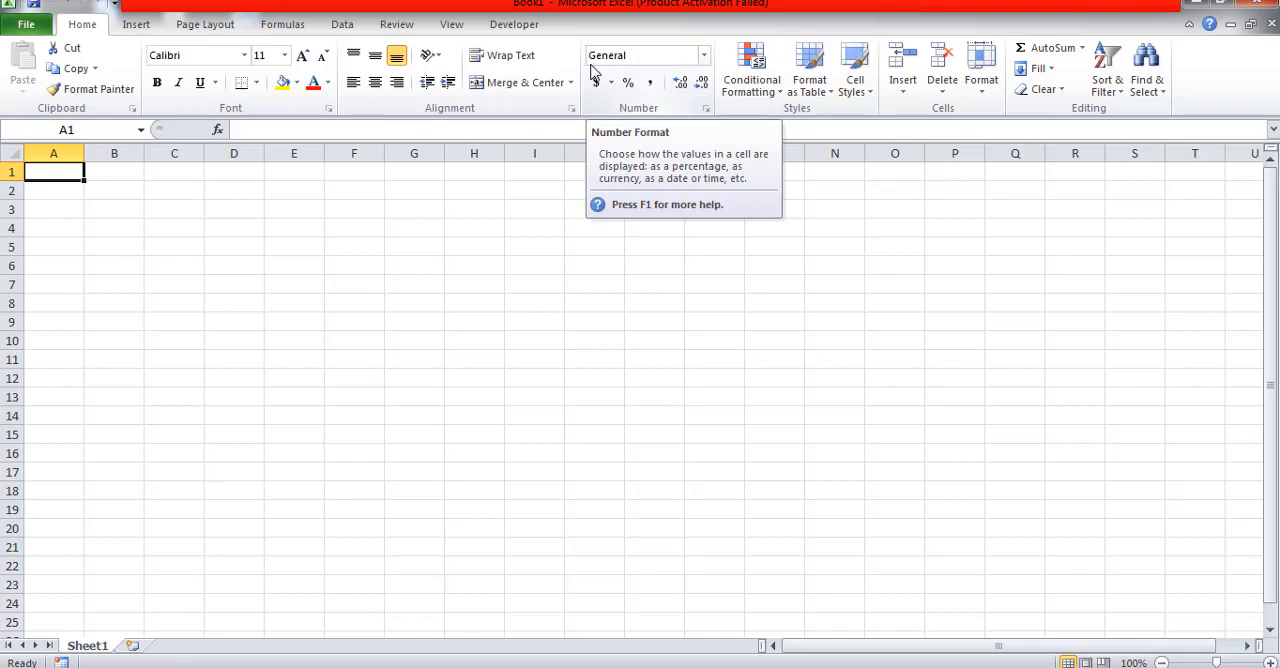
# Step: Switch the worksheet to Page Layout view and look over the page from header to footer
pyautogui.click(451, 25)
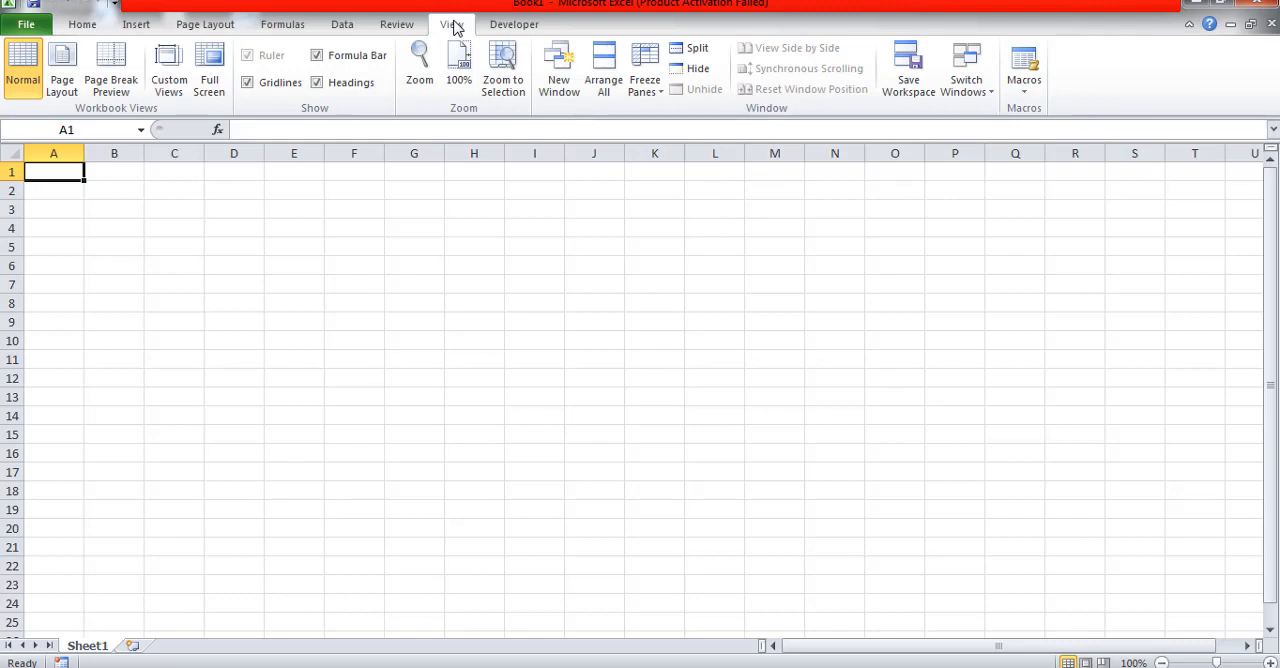
pyautogui.click(59, 88)
pyautogui.scroll(-10, 389, 331)
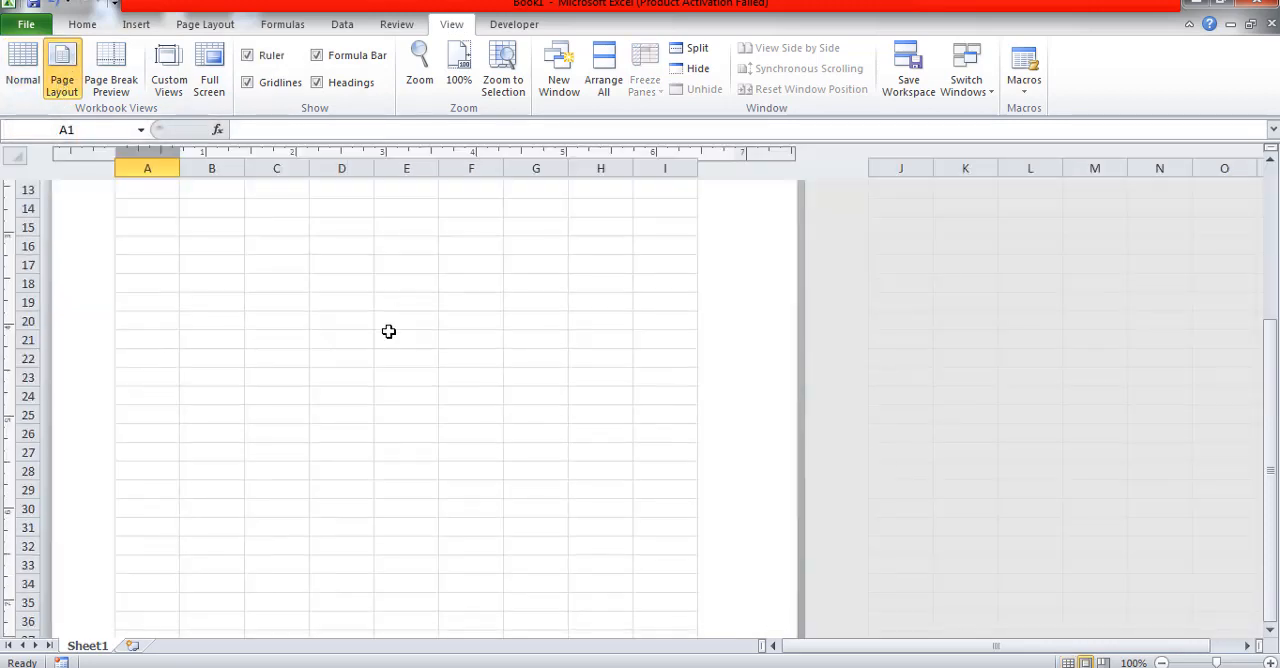
pyautogui.scroll(-4, 389, 331)
pyautogui.scroll(9, 389, 335)
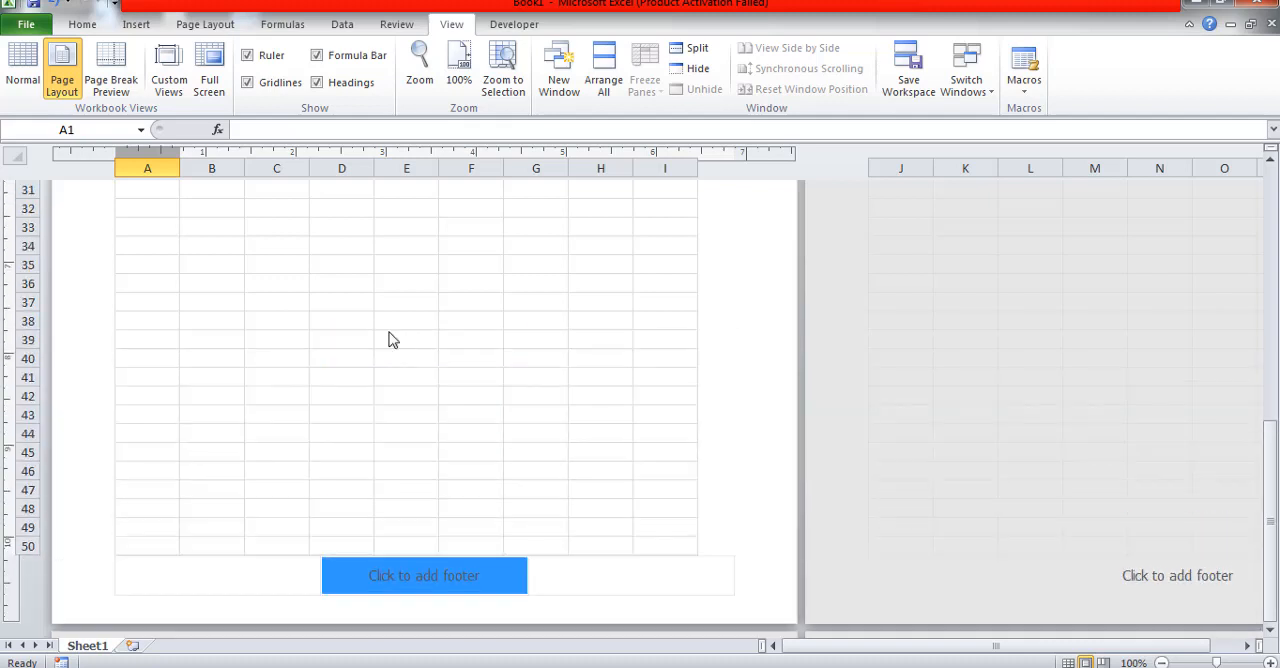
pyautogui.scroll(5, 389, 340)
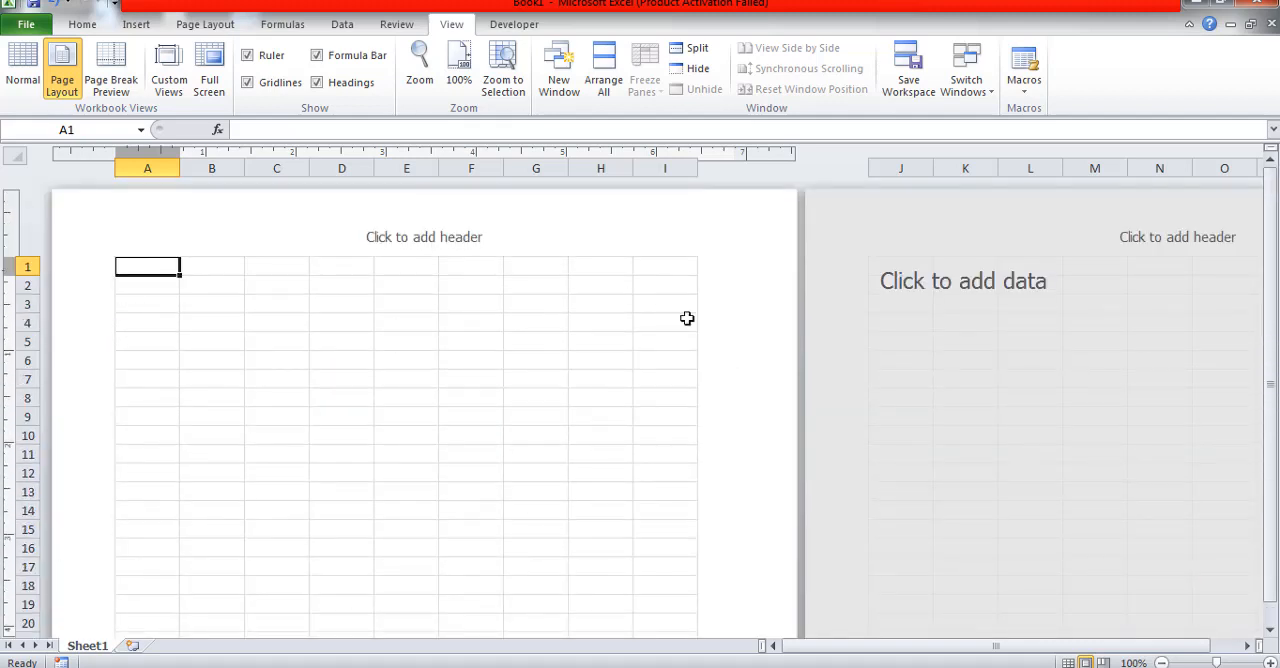
pyautogui.scroll(-4, 553, 331)
pyautogui.scroll(-6, 553, 331)
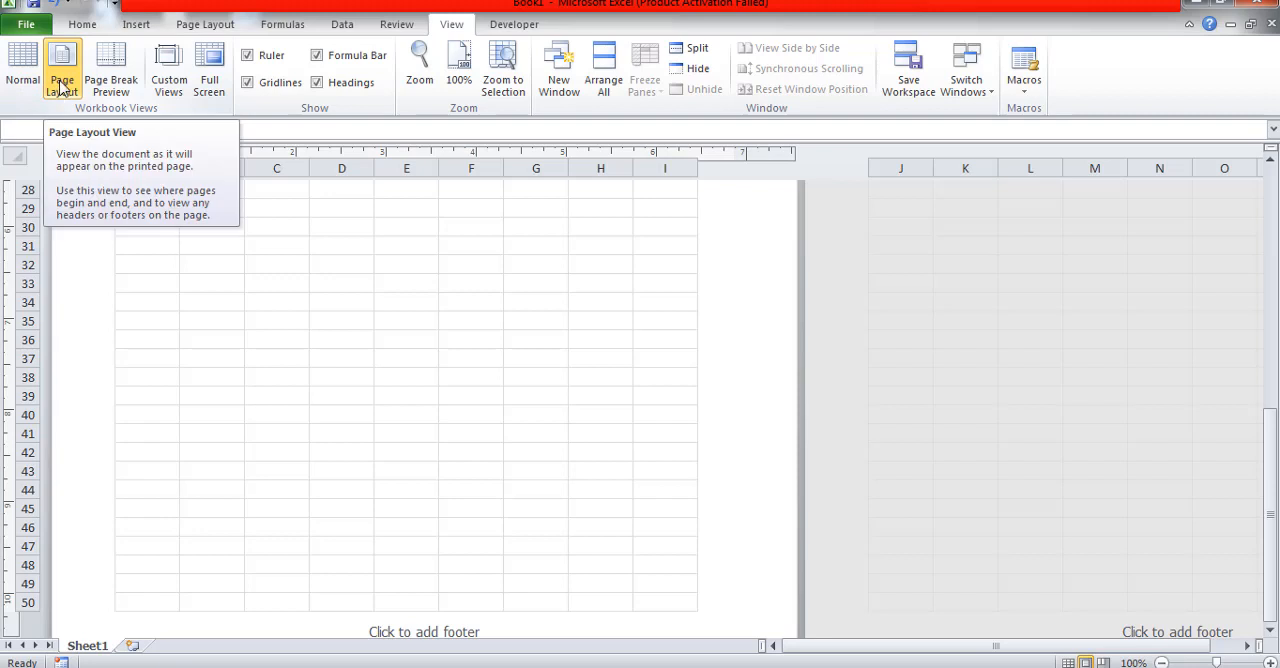
pyautogui.scroll(10, 351, 335)
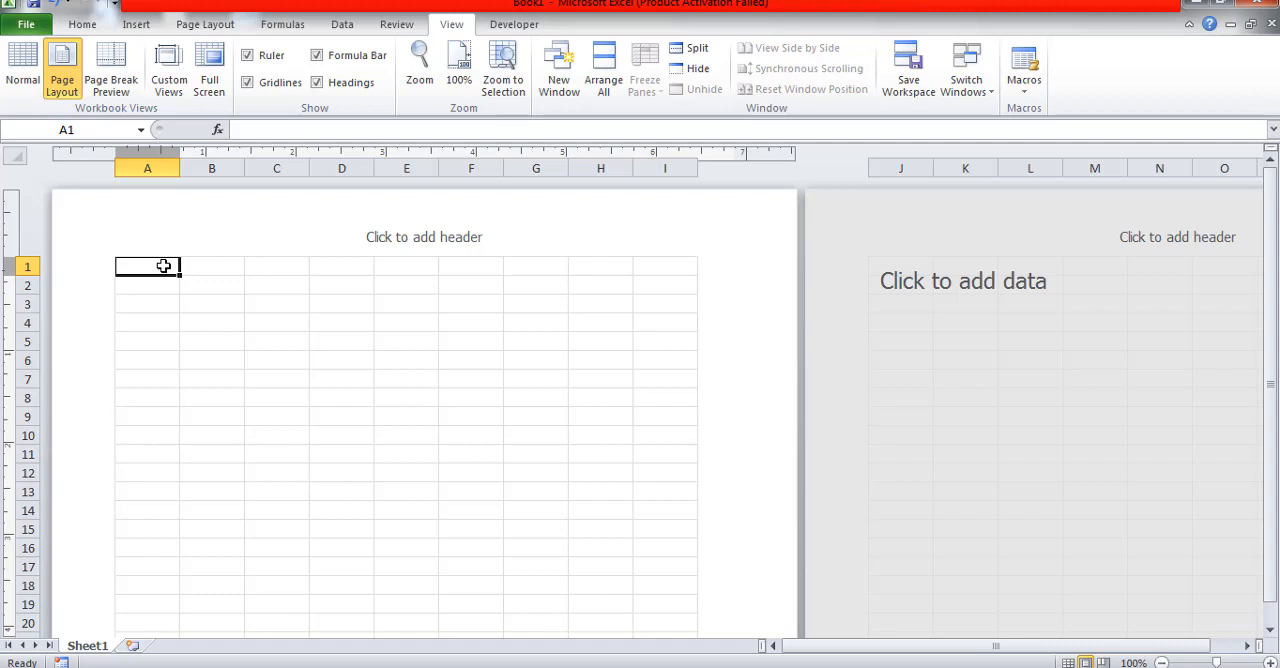
# Step: Merge and center cells A1:I5 into one heading block
pyautogui.moveTo(163, 265); pyautogui.dragTo(670, 343)
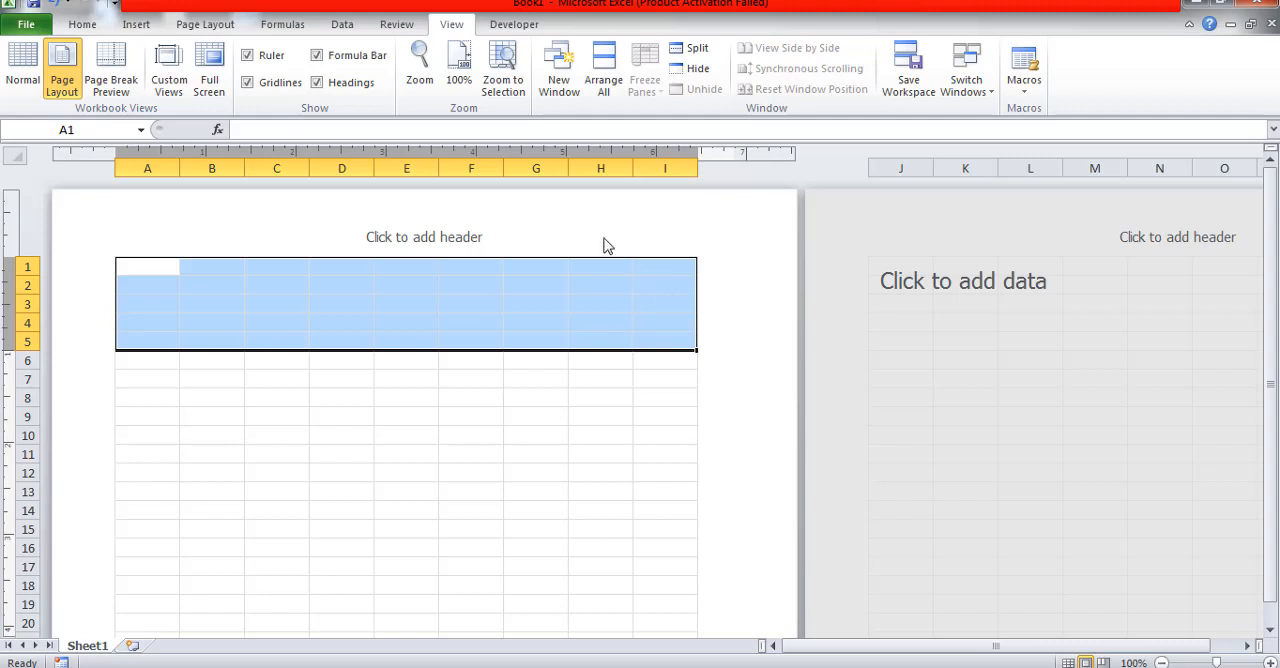
pyautogui.click(84, 26)
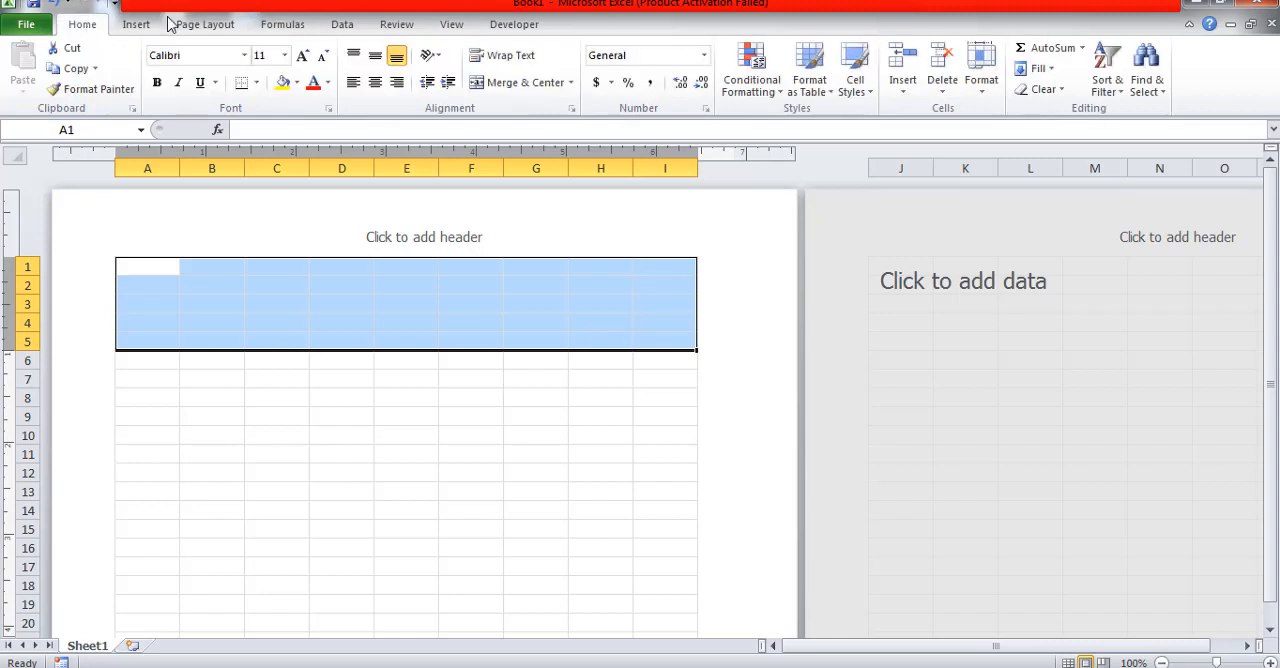
pyautogui.click(571, 84)
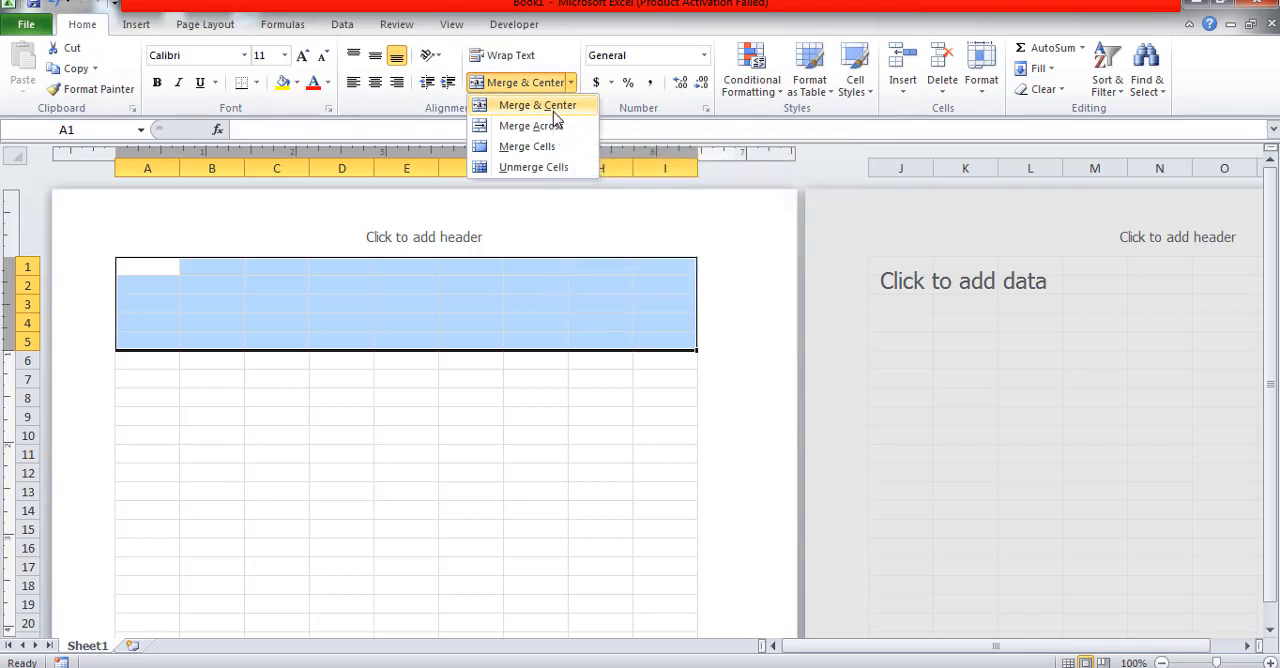
pyautogui.click(549, 106)
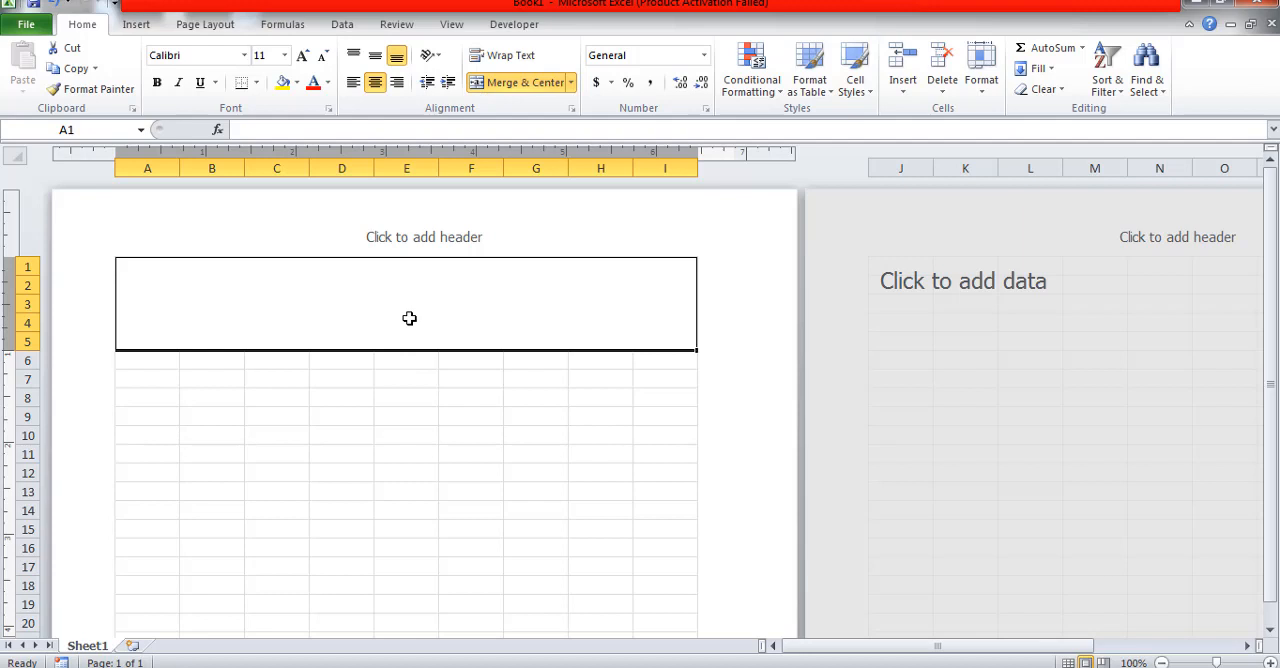
# Step: Enter CITY TRADERS in capitals as the first line of the merged heading cell
pyautogui.write('city')
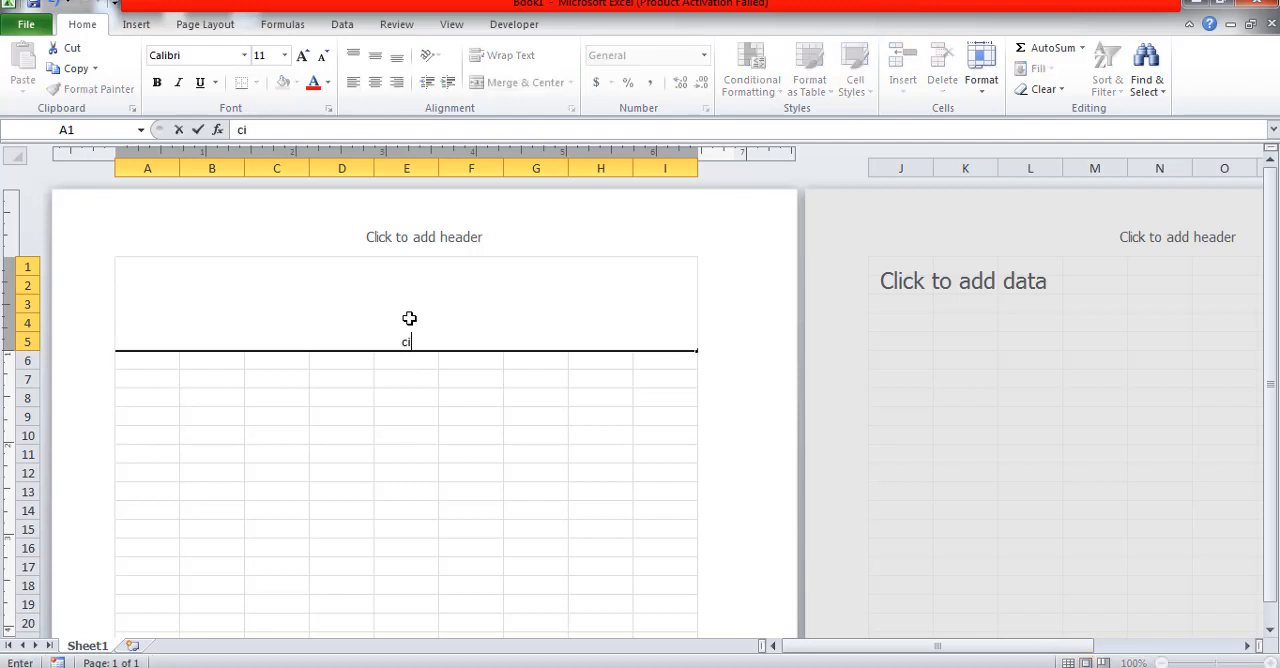
pyautogui.press('BackSpace')
pyautogui.press('BackSpace')
pyautogui.press('BackSpace')
pyautogui.press('BackSpace')
pyautogui.write('CITY TRADERS')
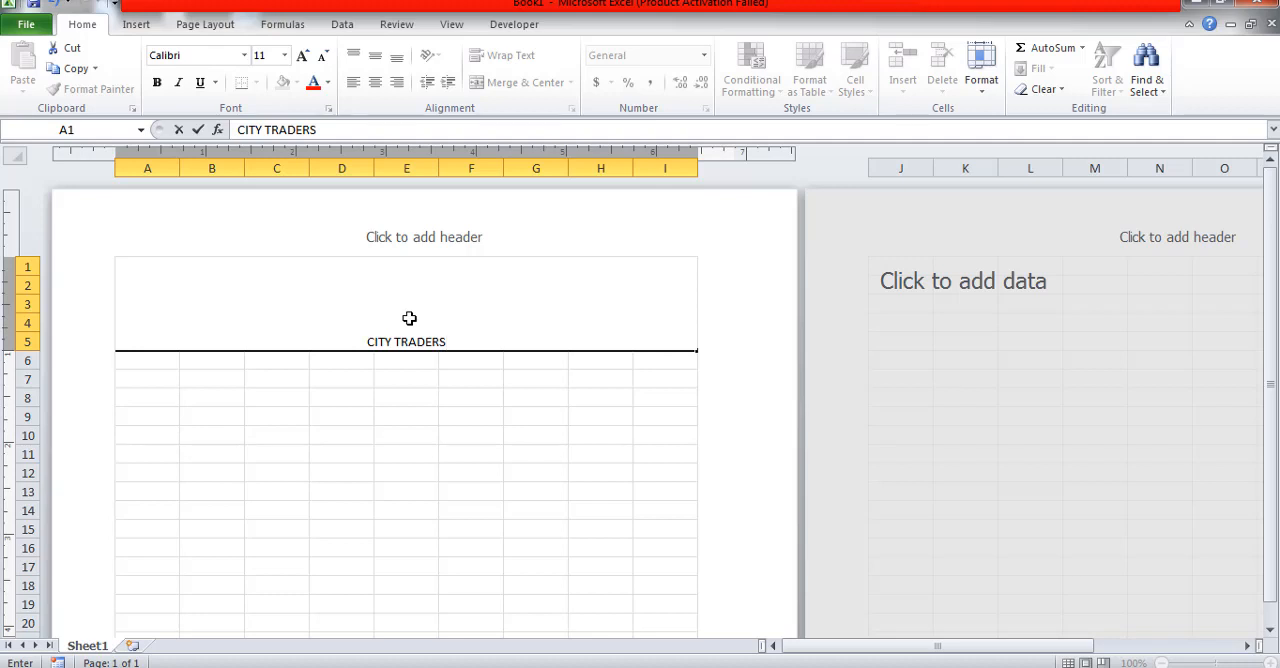
# Step: Add ERNAKULAM and TAX INVOICE on separate lines below the company name within the same merged cell
pyautogui.hotkey('alt', 'Return')
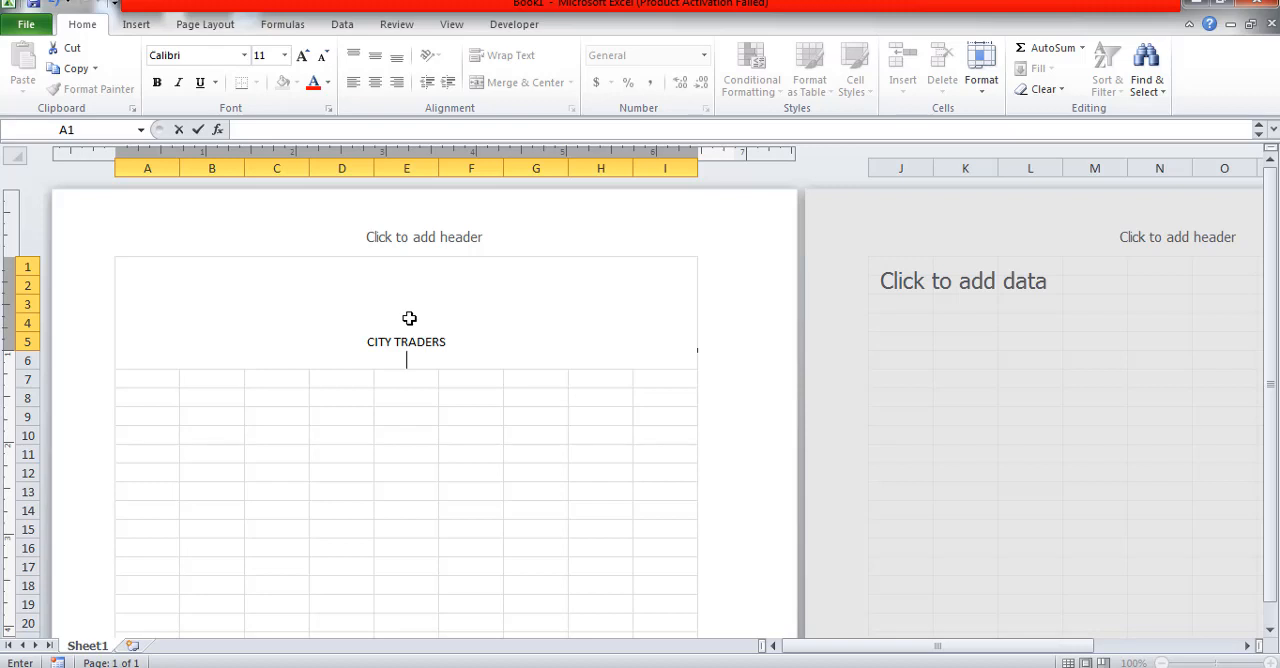
pyautogui.write('ERNAKULAM')
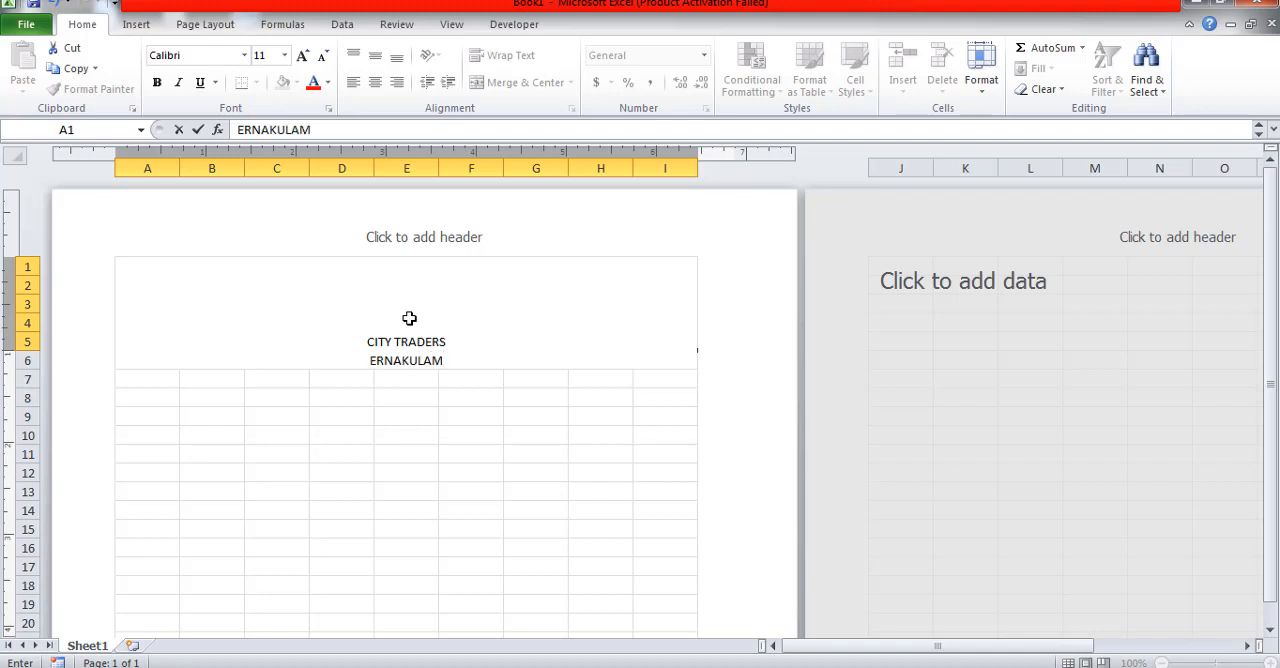
pyautogui.hotkey('alt', 'Return')
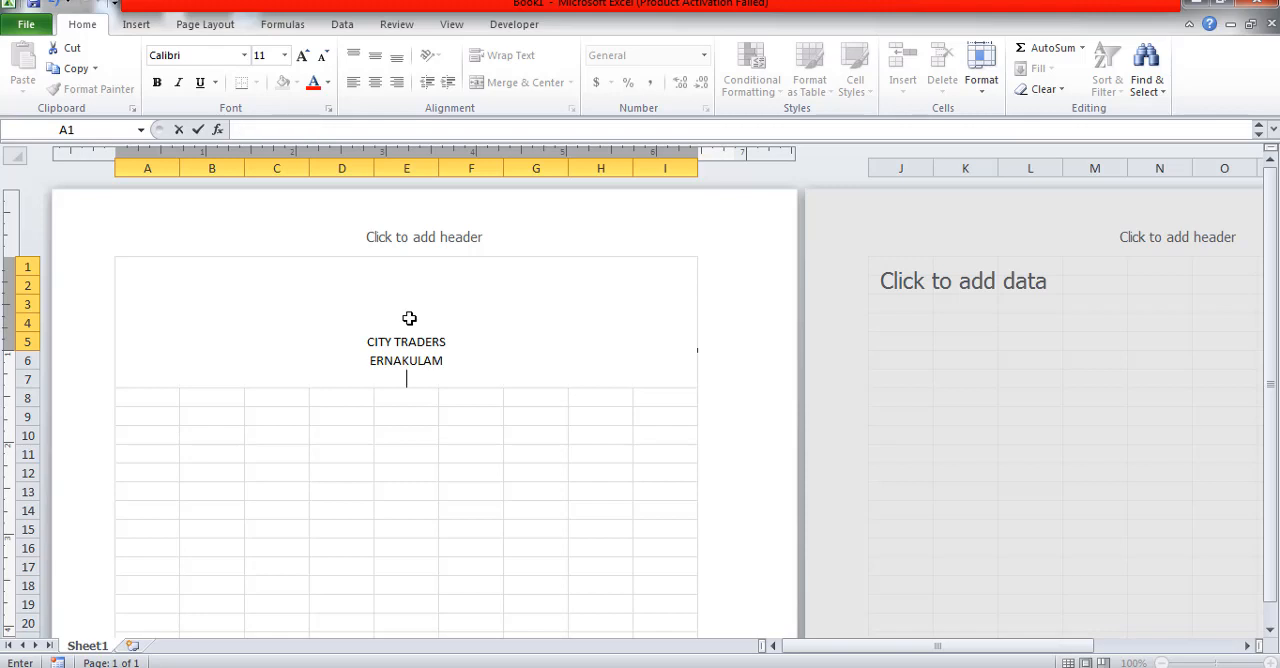
pyautogui.write('TAX INVOIC')
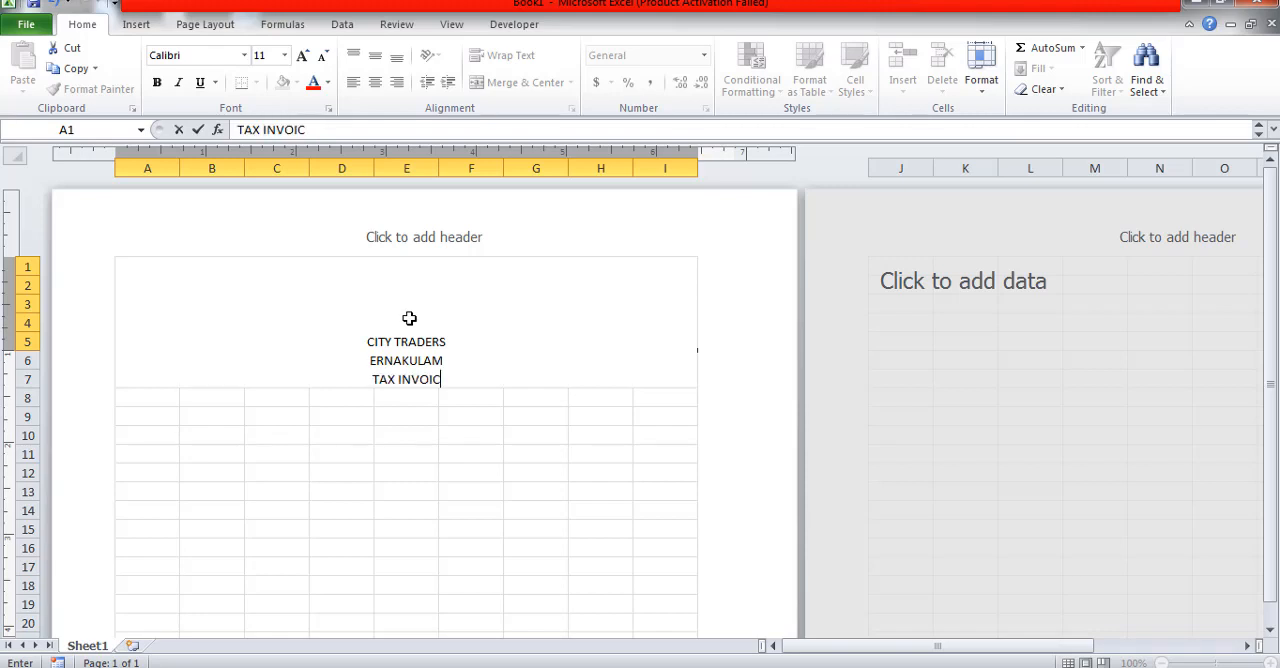
pyautogui.write('E')
pyautogui.click(509, 437)
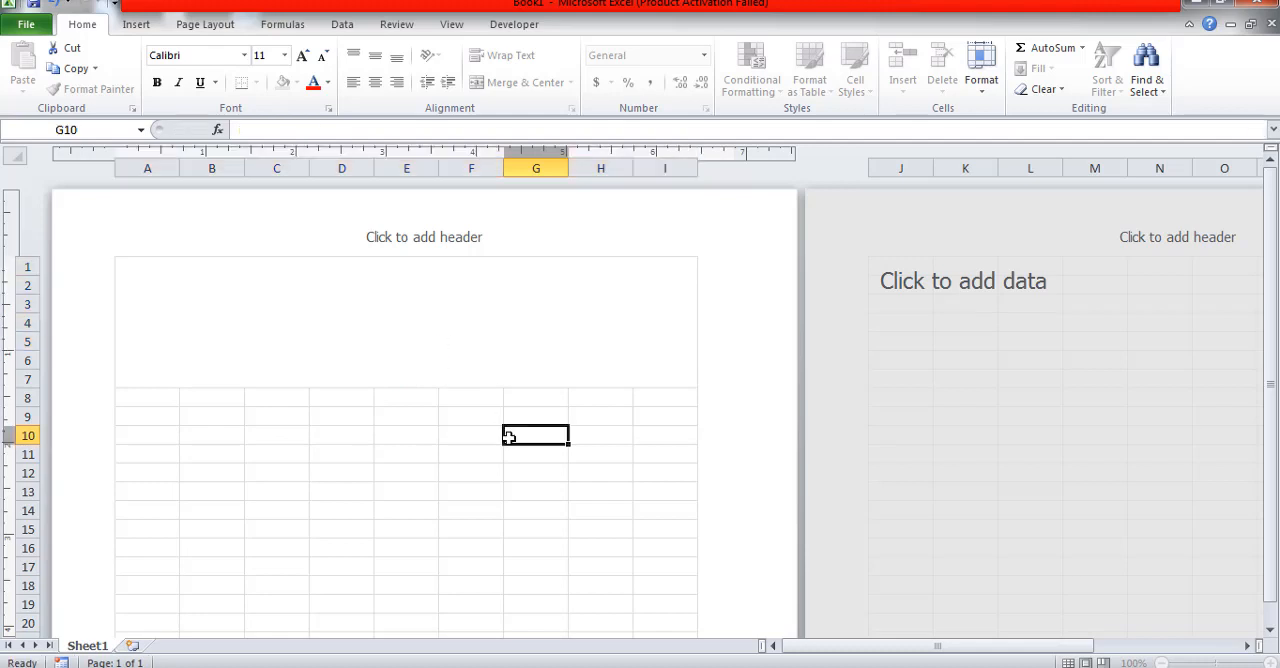
# Step: Make the CITY TRADERS and ERNAKULAM lines bold and enlarge them to font size 26
pyautogui.doubleClick(460, 331)
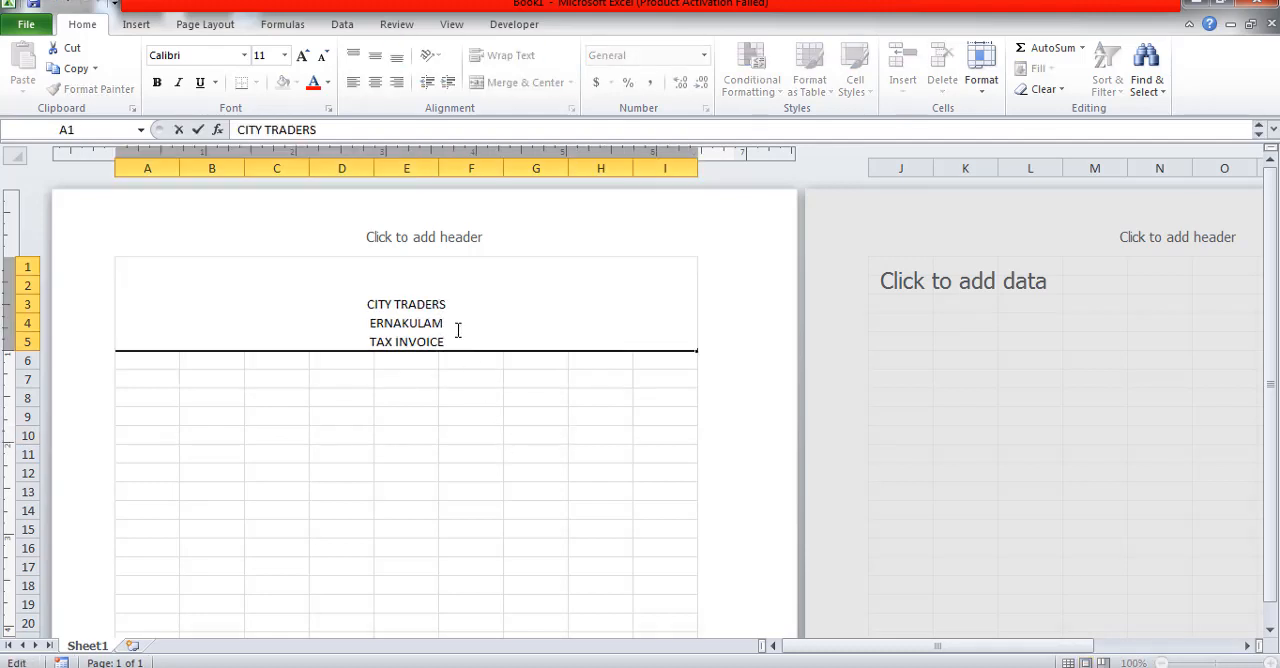
pyautogui.moveTo(458, 331); pyautogui.dragTo(346, 289)
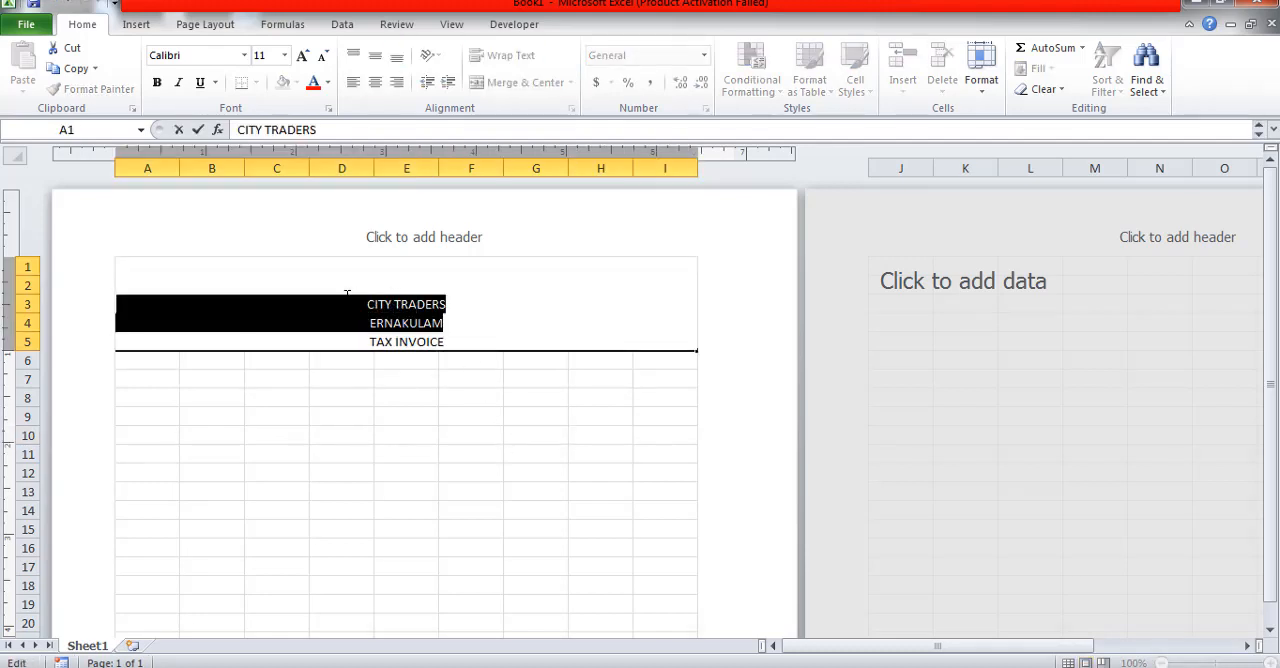
pyautogui.click(159, 82)
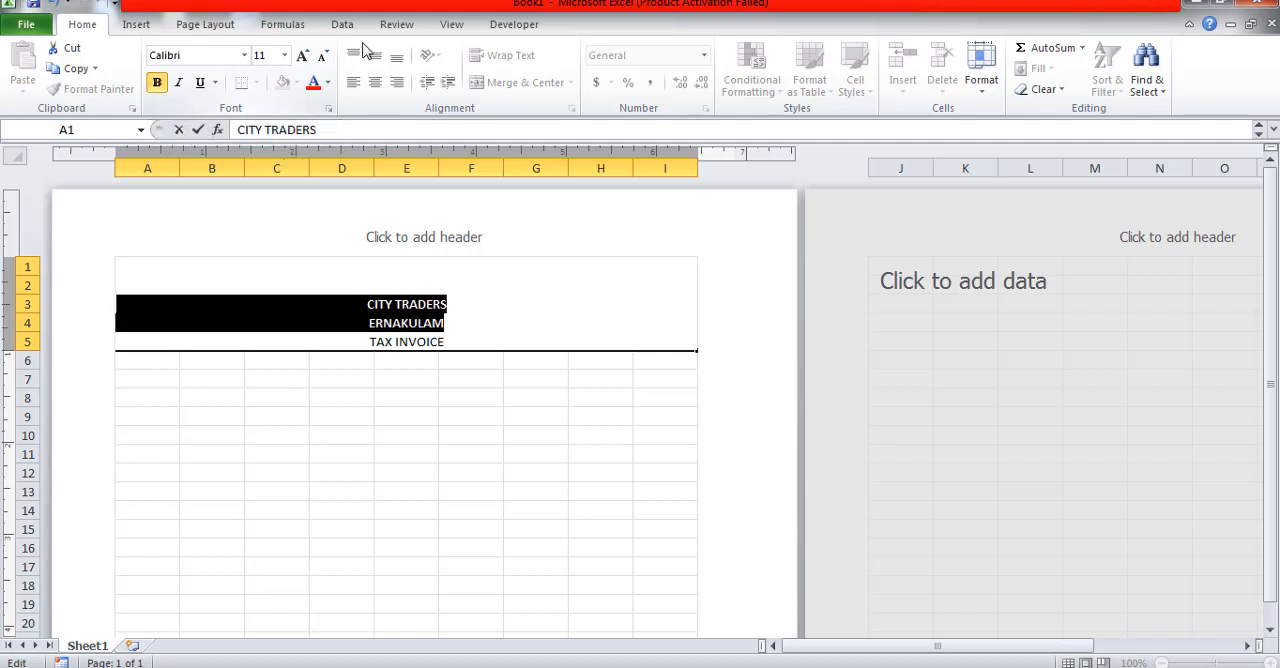
pyautogui.click(303, 57)
pyautogui.click(303, 57)
pyautogui.click(303, 57)
pyautogui.click(303, 57)
pyautogui.click(303, 57)
pyautogui.click(303, 57)
pyautogui.click(303, 57)
pyautogui.click(303, 57)
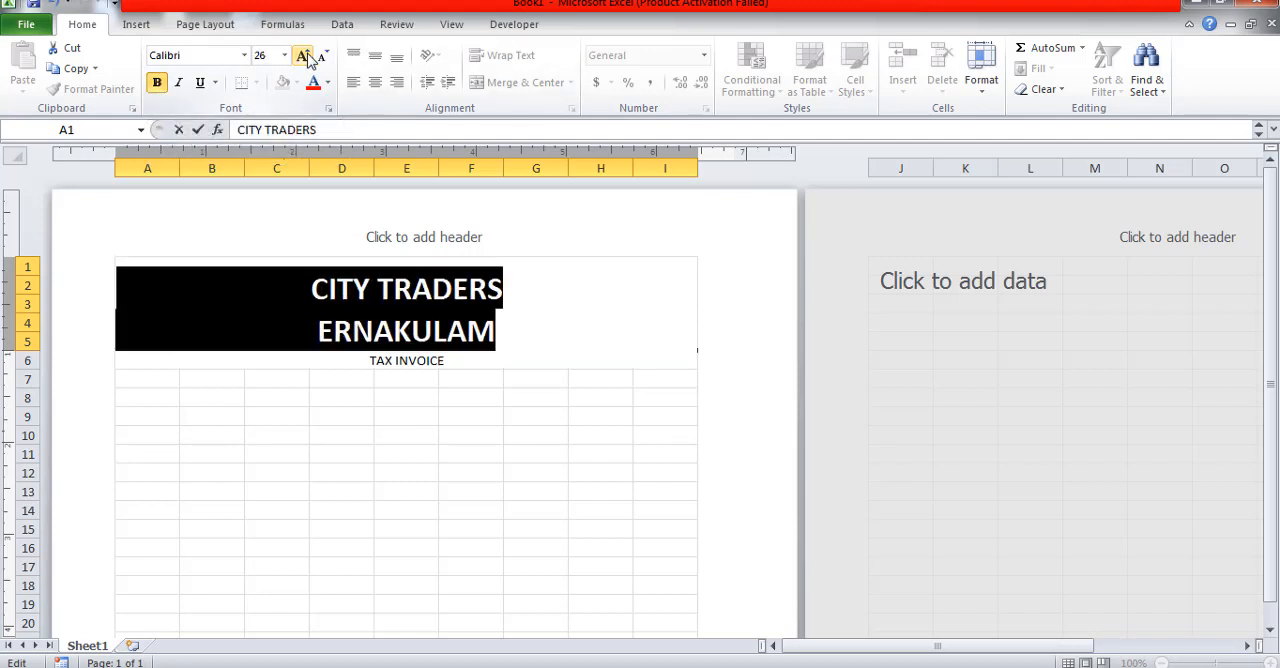
# Step: Set the font of the CITY TRADERS and ERNAKULAM lines to Aharoni and color them dark orange
pyautogui.click(244, 55)
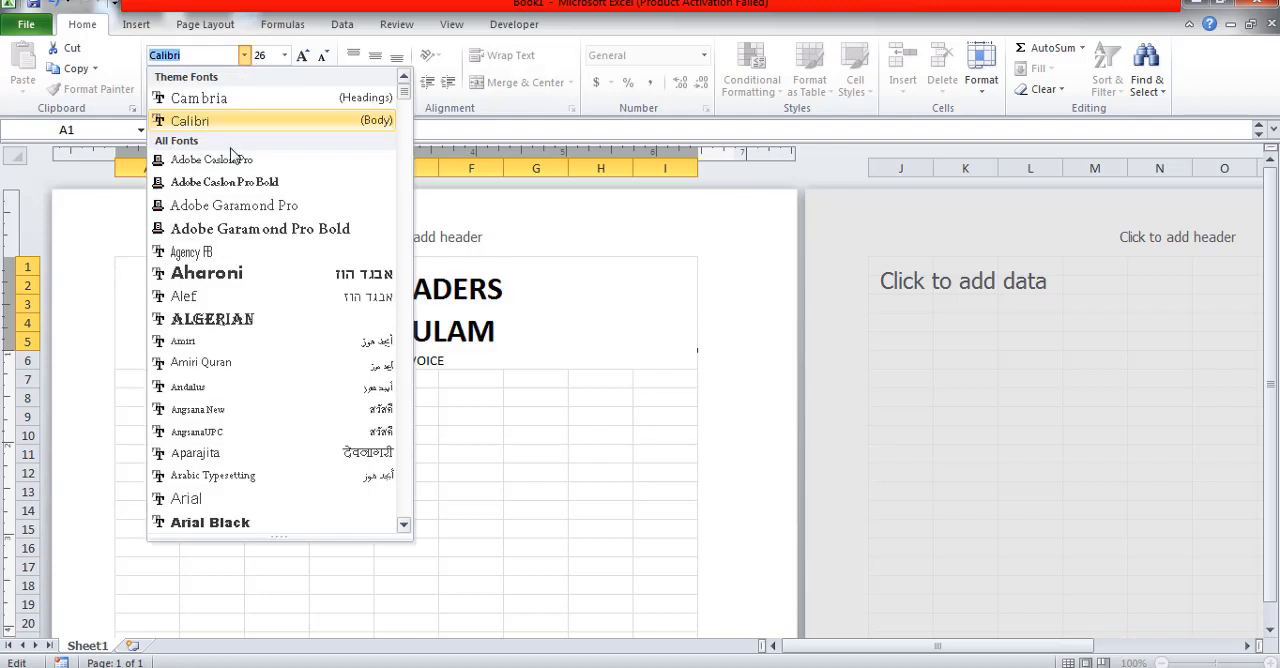
pyautogui.click(256, 285)
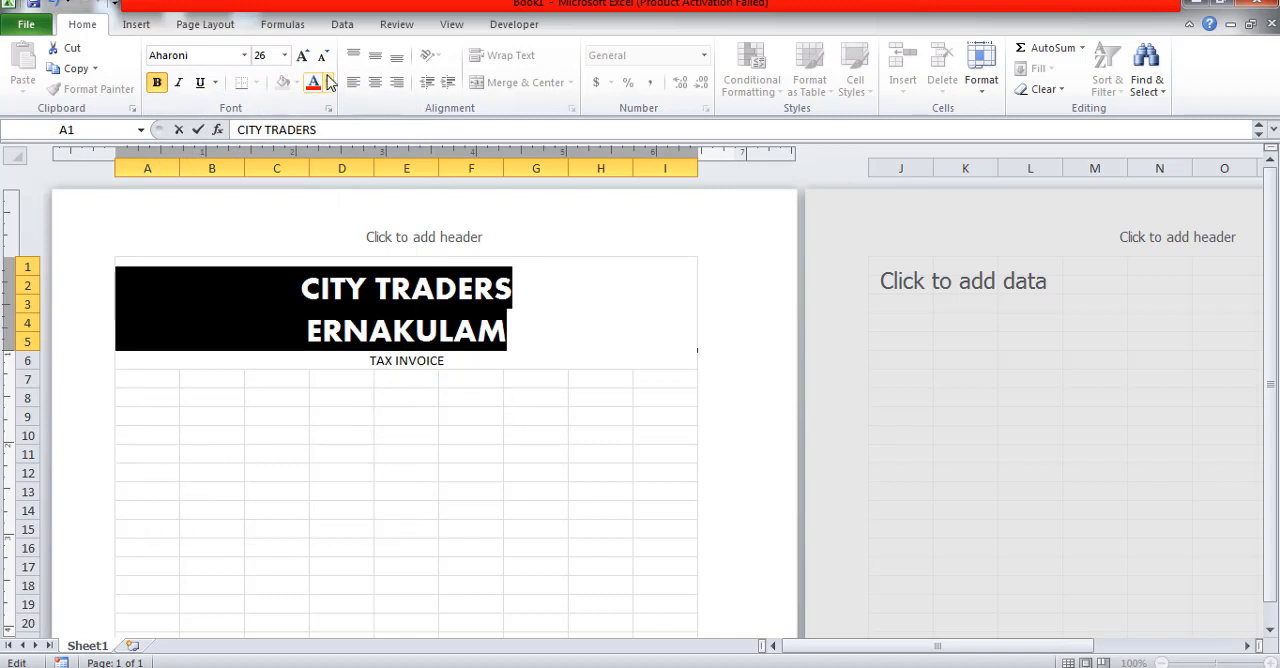
pyautogui.click(329, 82)
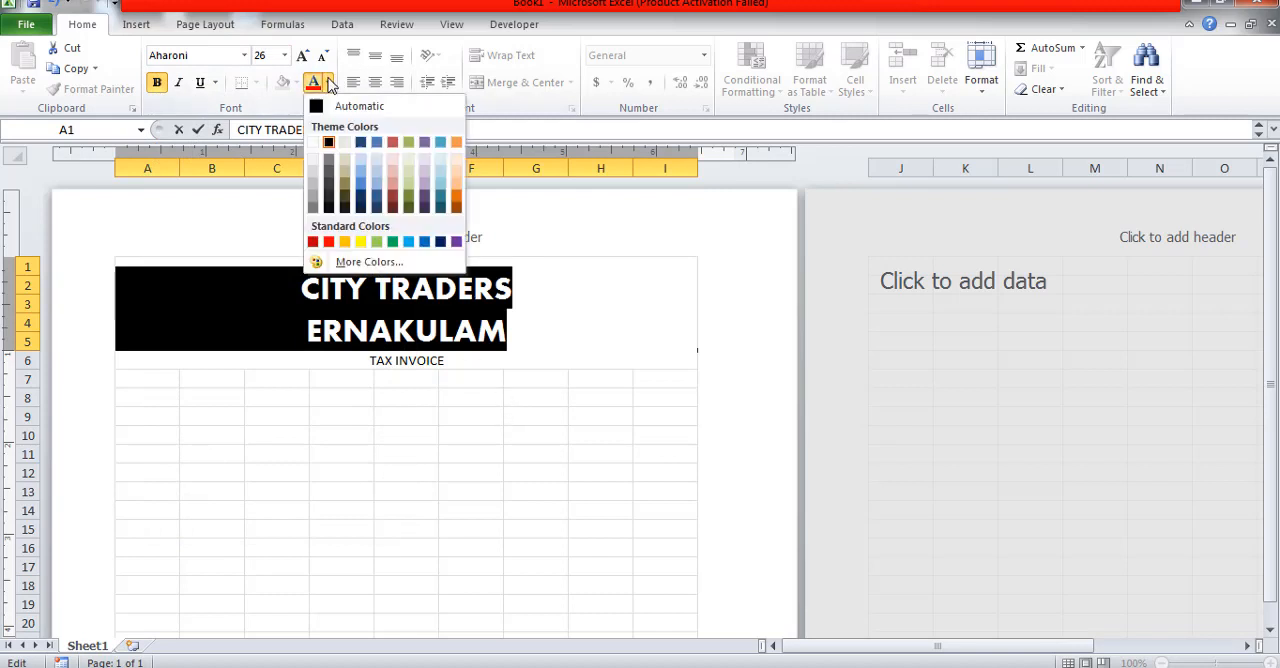
pyautogui.click(457, 205)
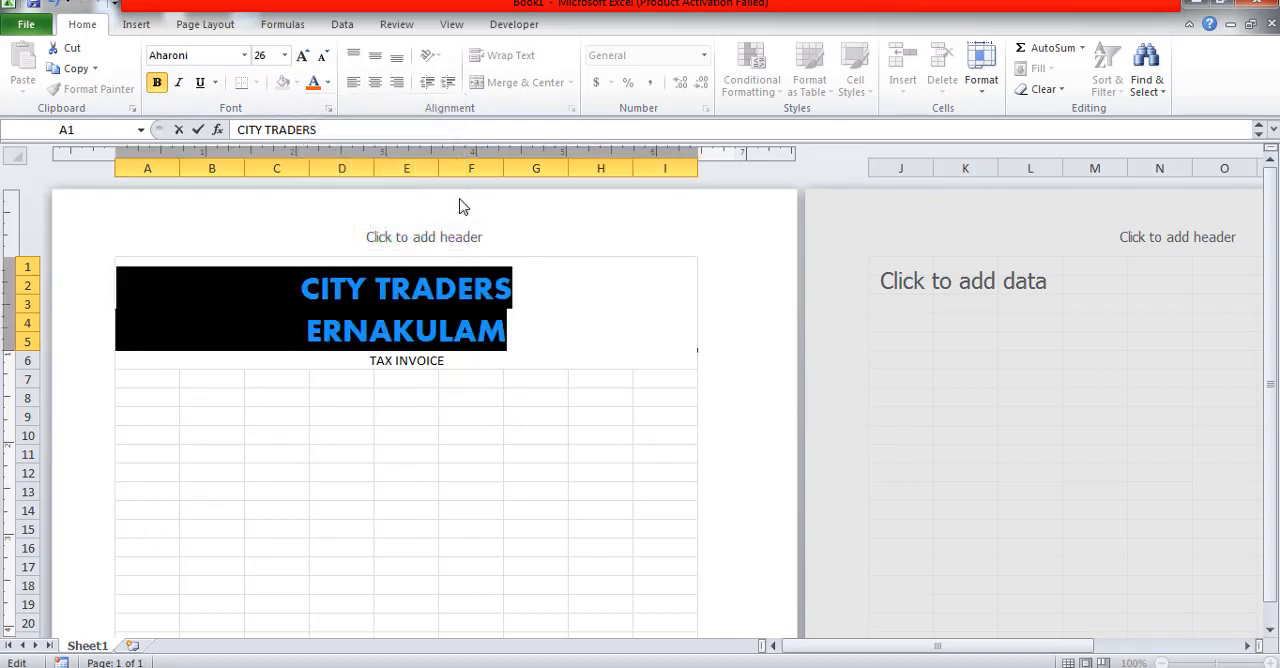
# Step: Make the TAX INVOICE line of the heading bold and finish editing the cell
pyautogui.moveTo(470, 358); pyautogui.dragTo(366, 360)
pyautogui.click(156, 82)
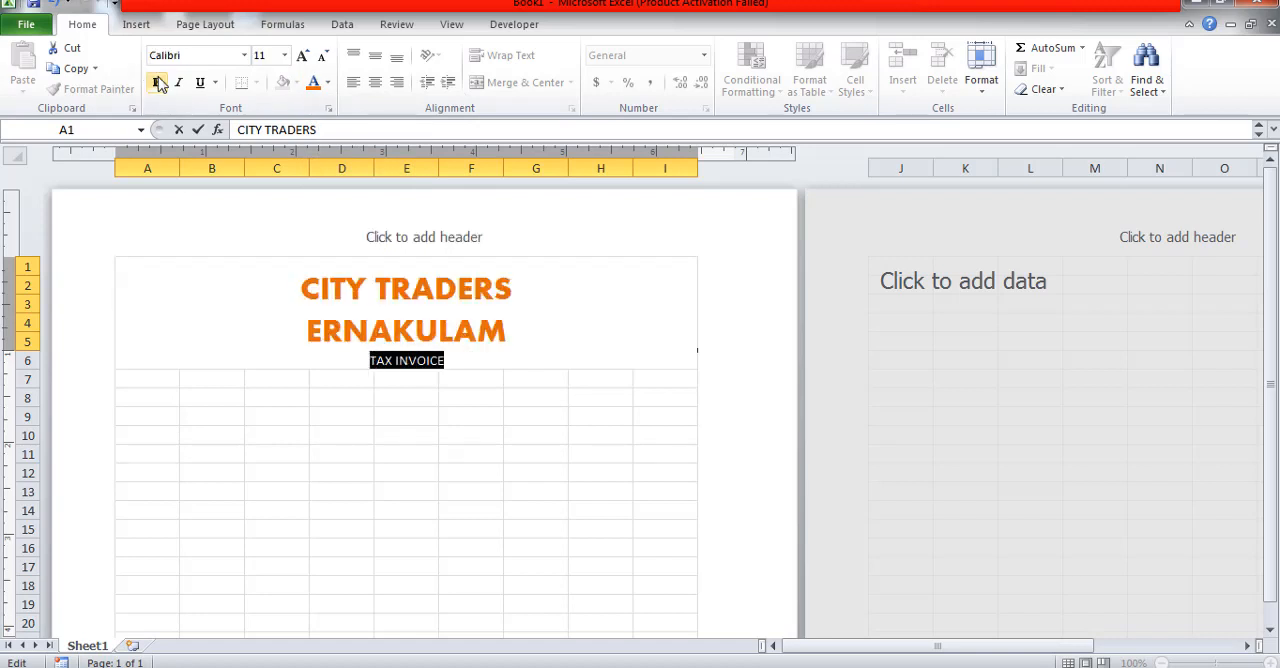
pyautogui.click(162, 380)
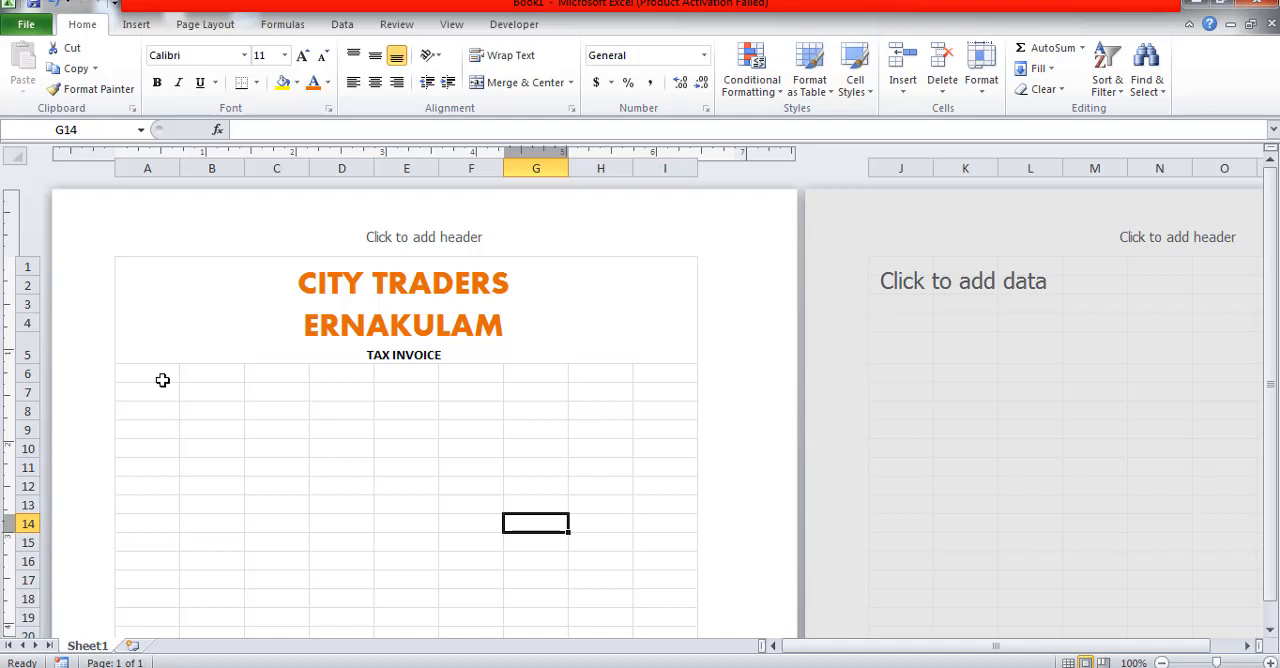
pyautogui.write('CU')
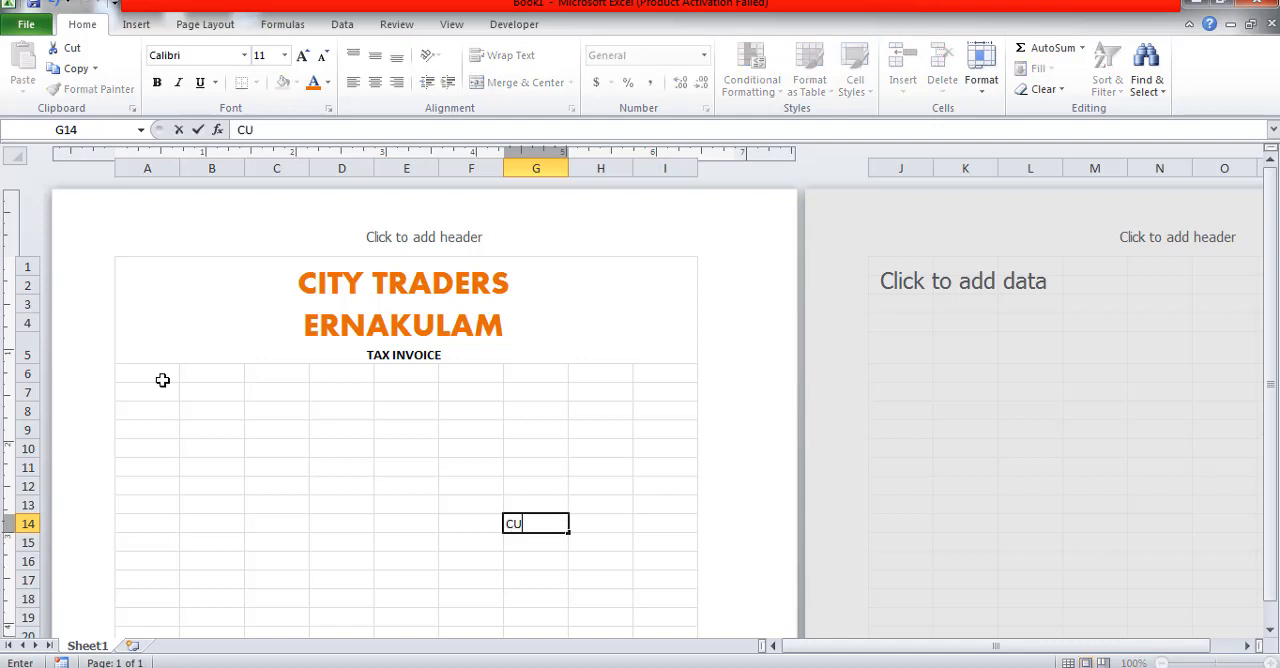
pyautogui.click(162, 380)
pyautogui.click(524, 524)
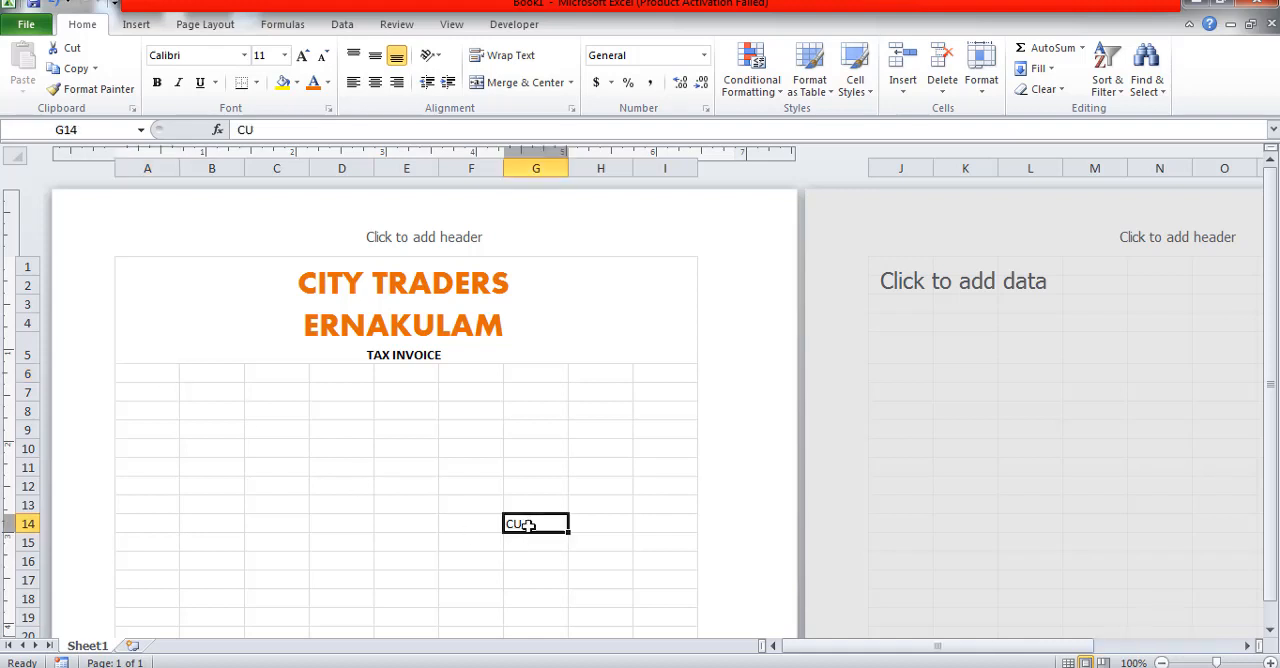
pyautogui.press('BackSpace')
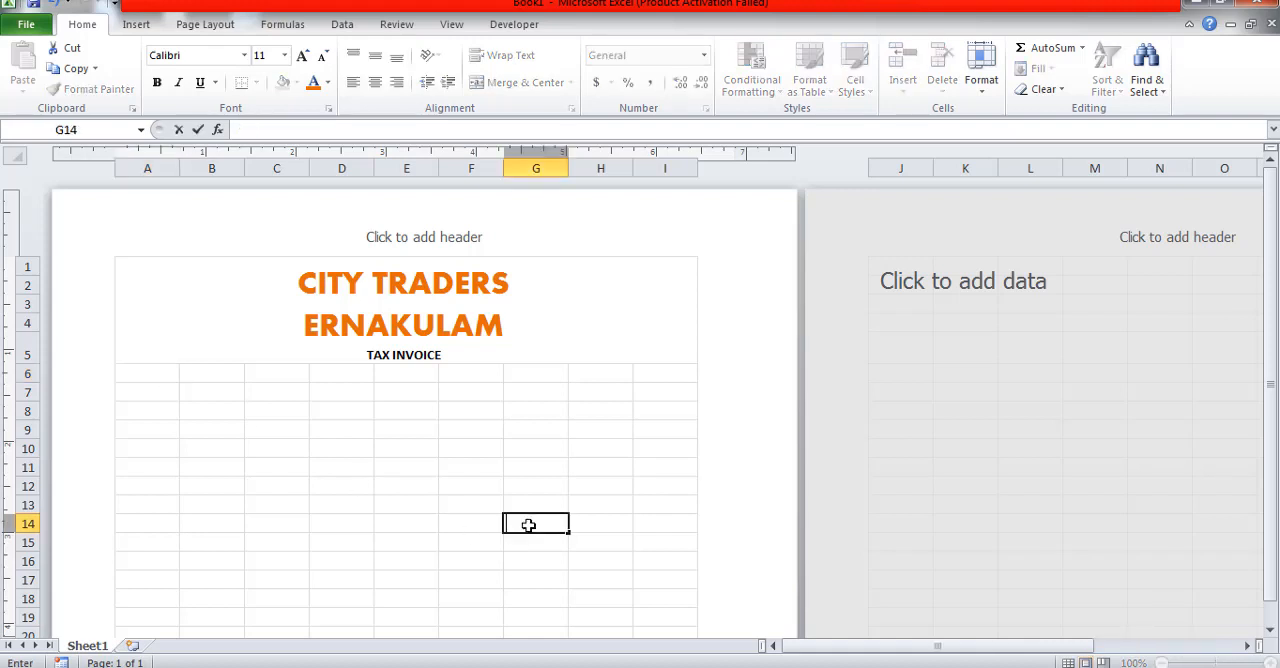
# Step: Enter the label CUSTOMER NAME in cell A7
pyautogui.click(157, 373)
pyautogui.click(157, 392)
pyautogui.write('C')
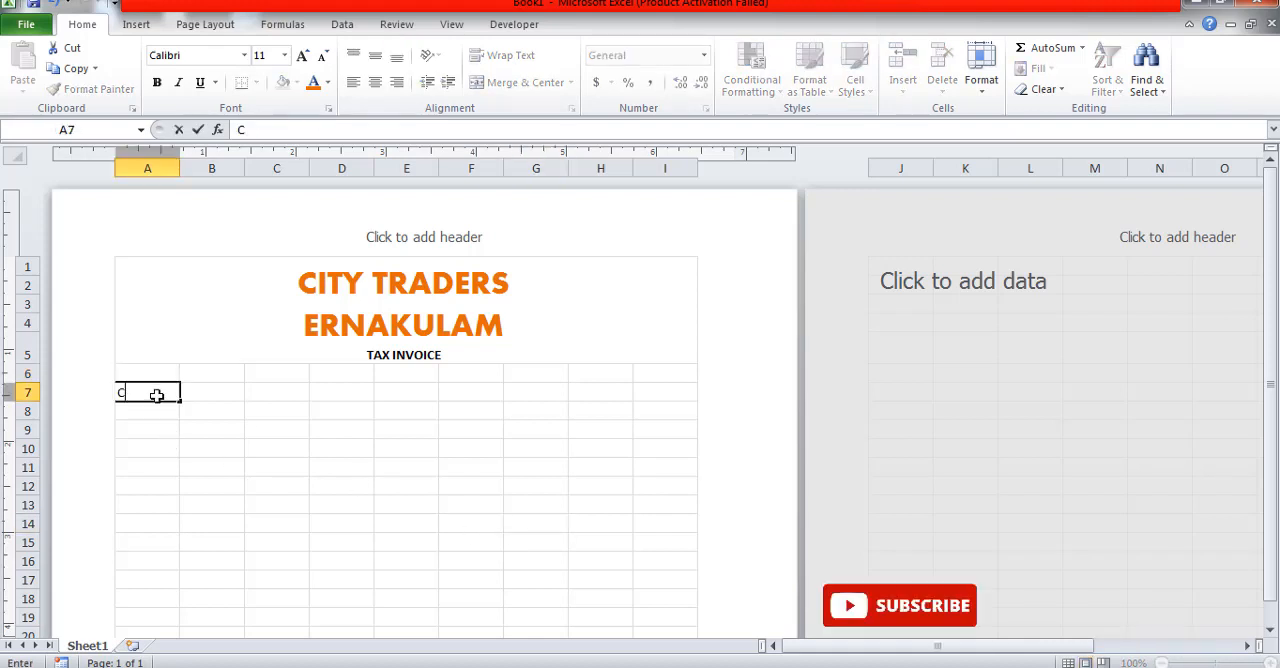
pyautogui.write('USTOMER')
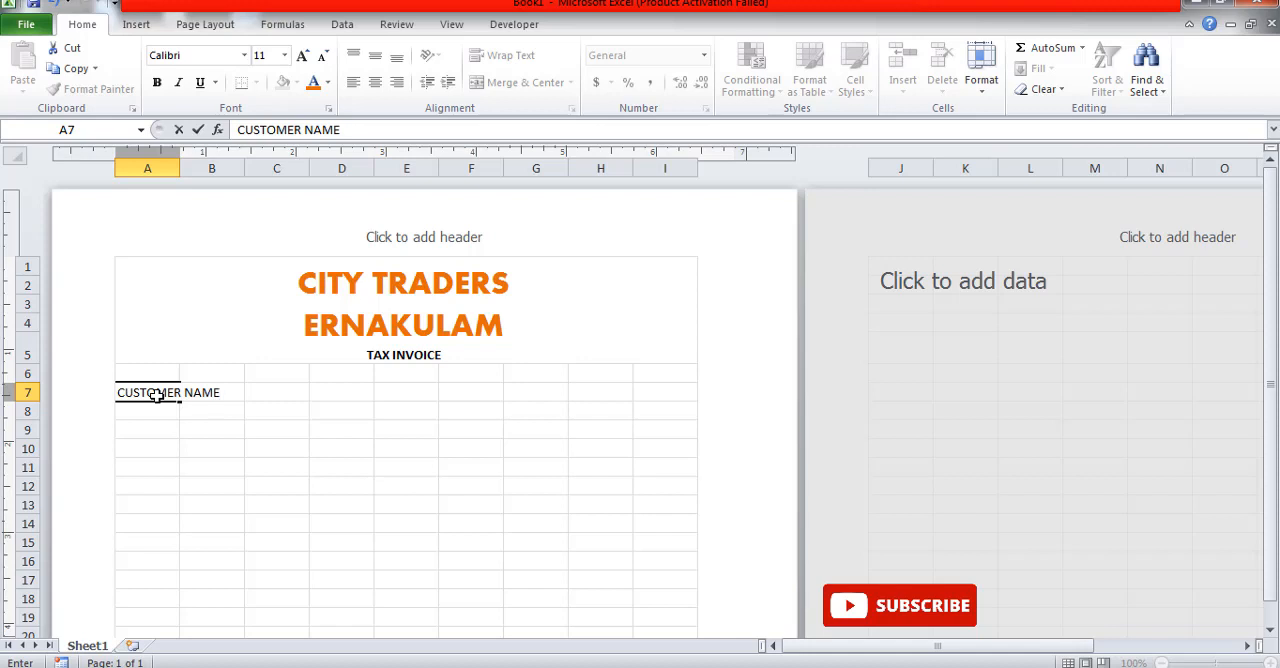
pyautogui.write(' NAME')
pyautogui.press('Return')
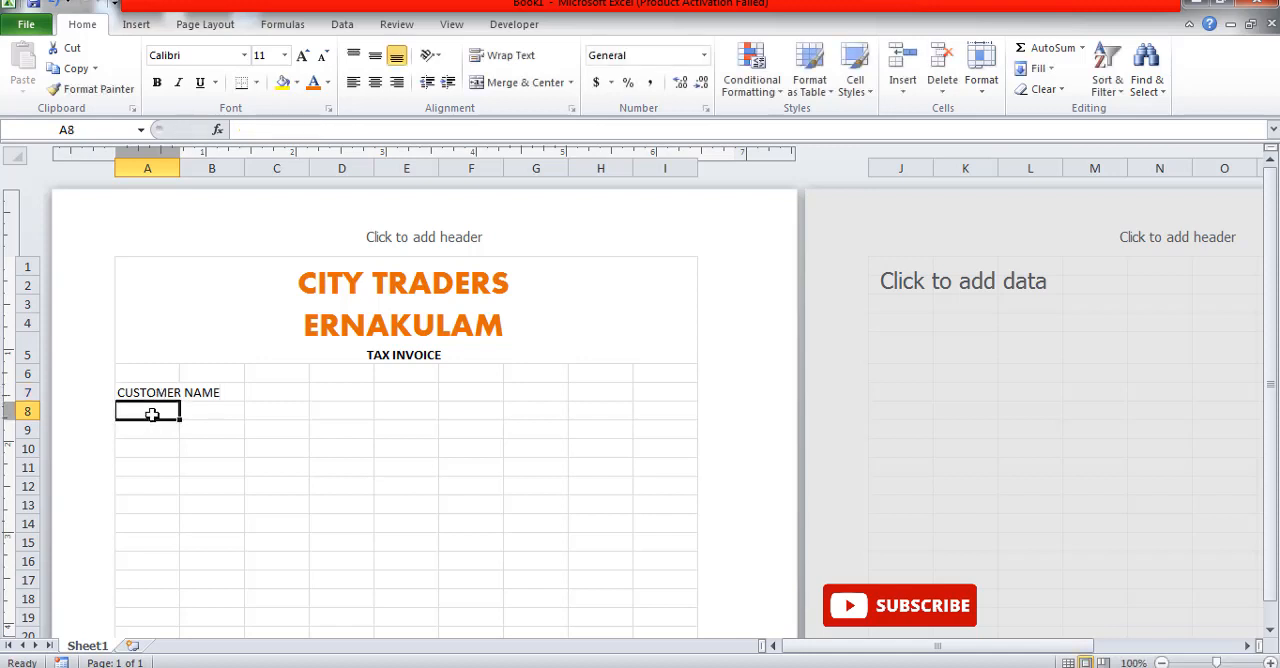
# Step: Enter the label GST NO in cell A10
pyautogui.click(146, 453)
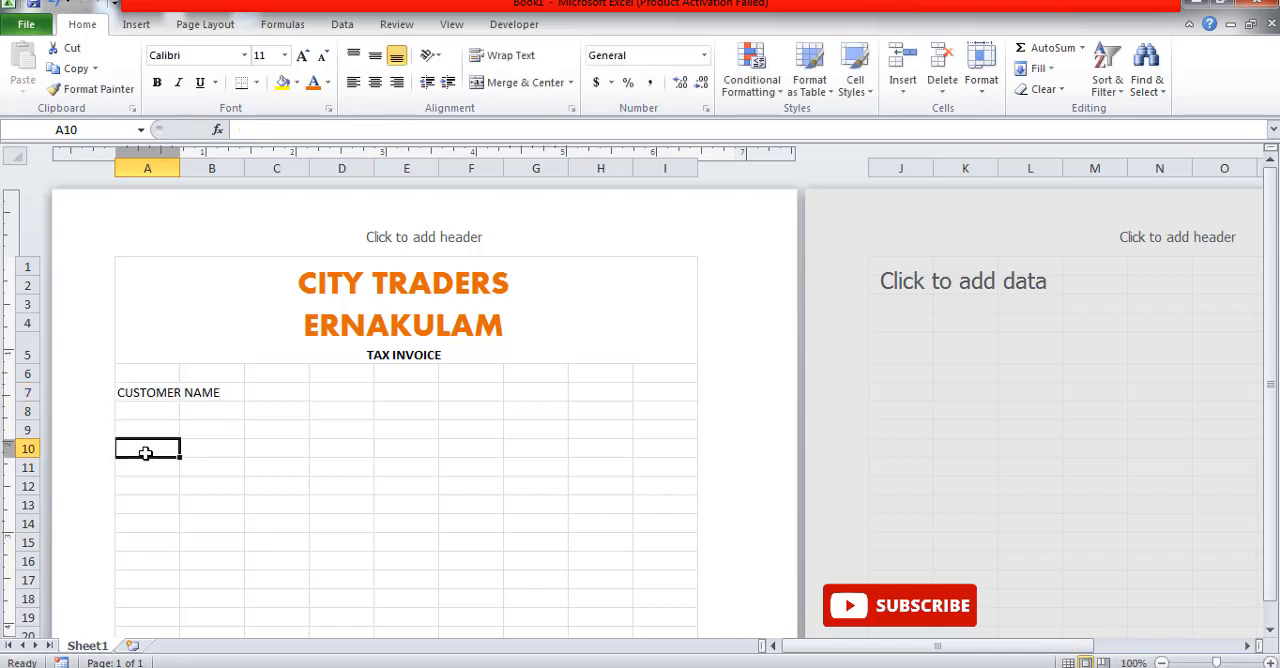
pyautogui.write('GS')
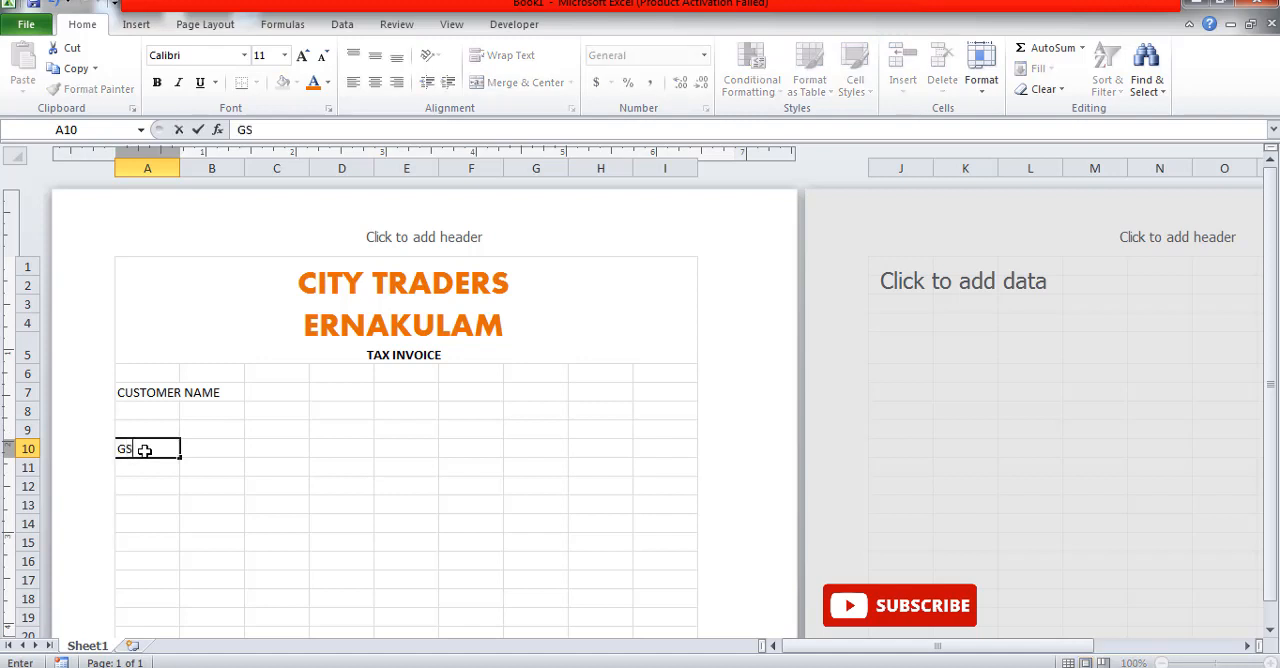
pyautogui.write('T NO')
# Step: Enter the label DATE in cell F7 and BILL NO in cell F8
pyautogui.click(536, 403)
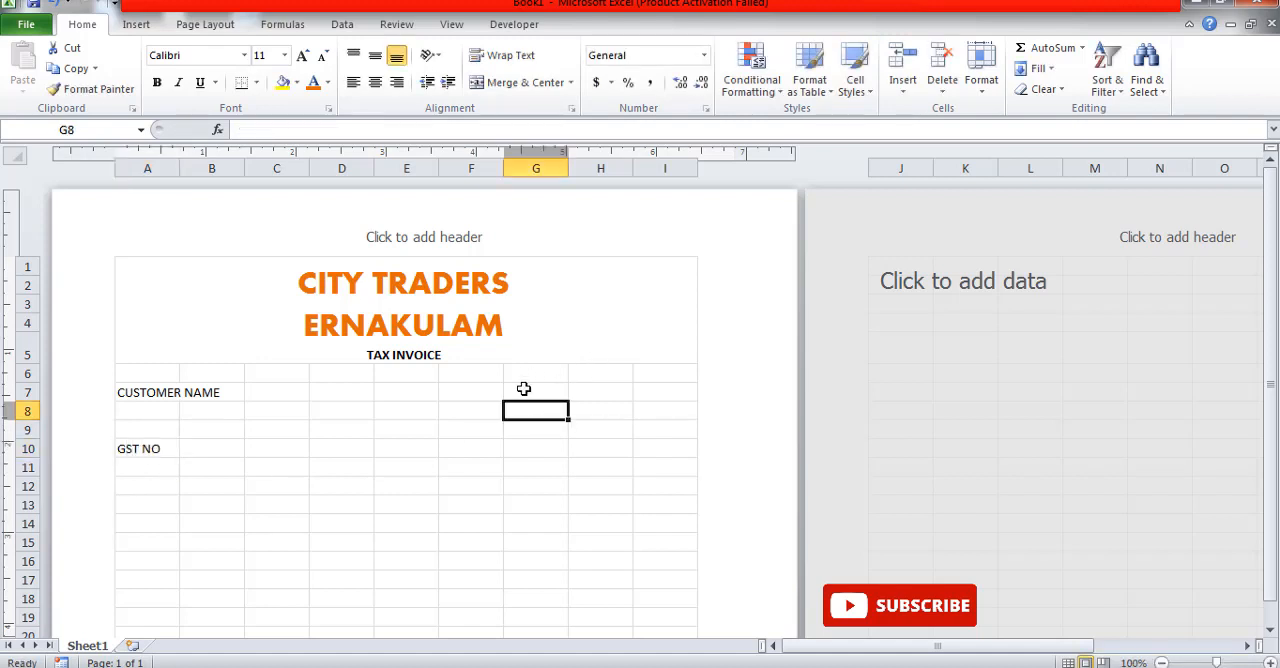
pyautogui.click(518, 390)
pyautogui.click(479, 393)
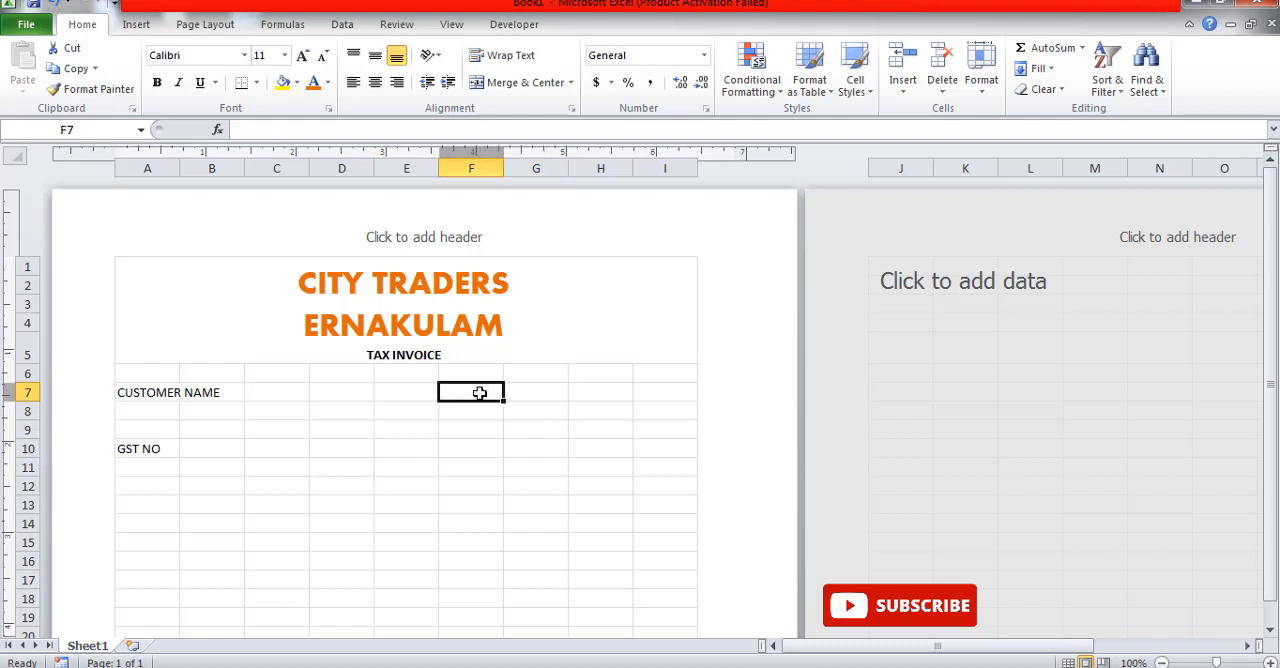
pyautogui.write('DATE')
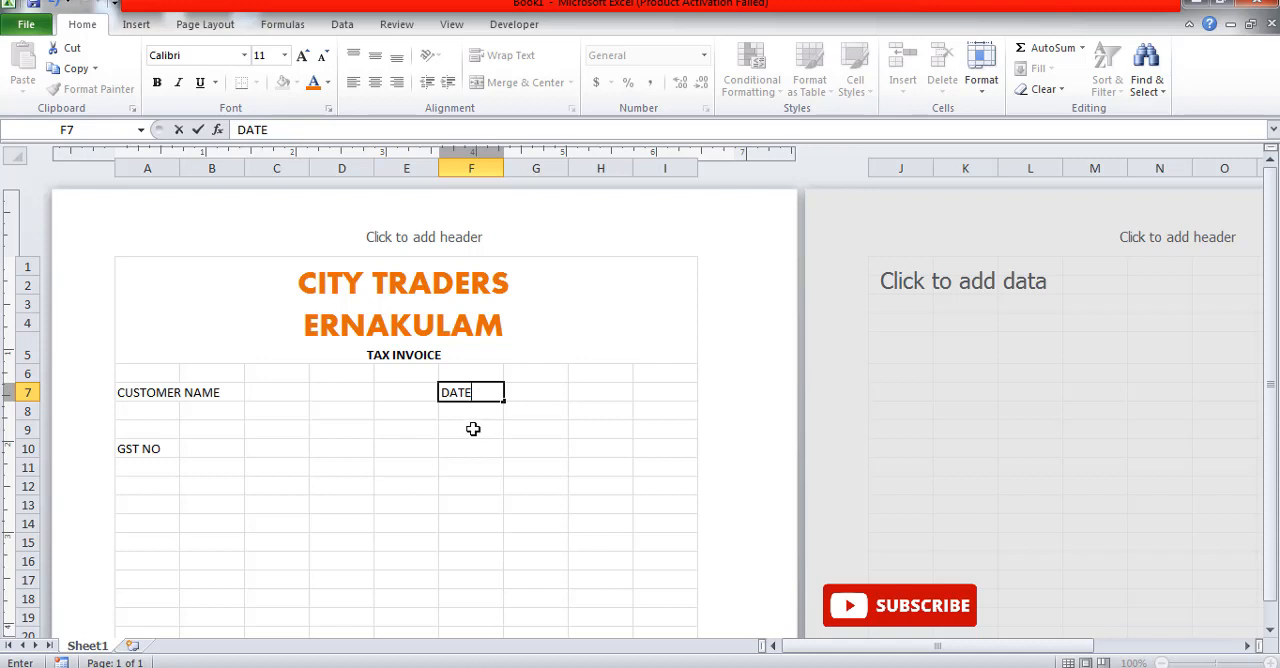
pyautogui.click(467, 413)
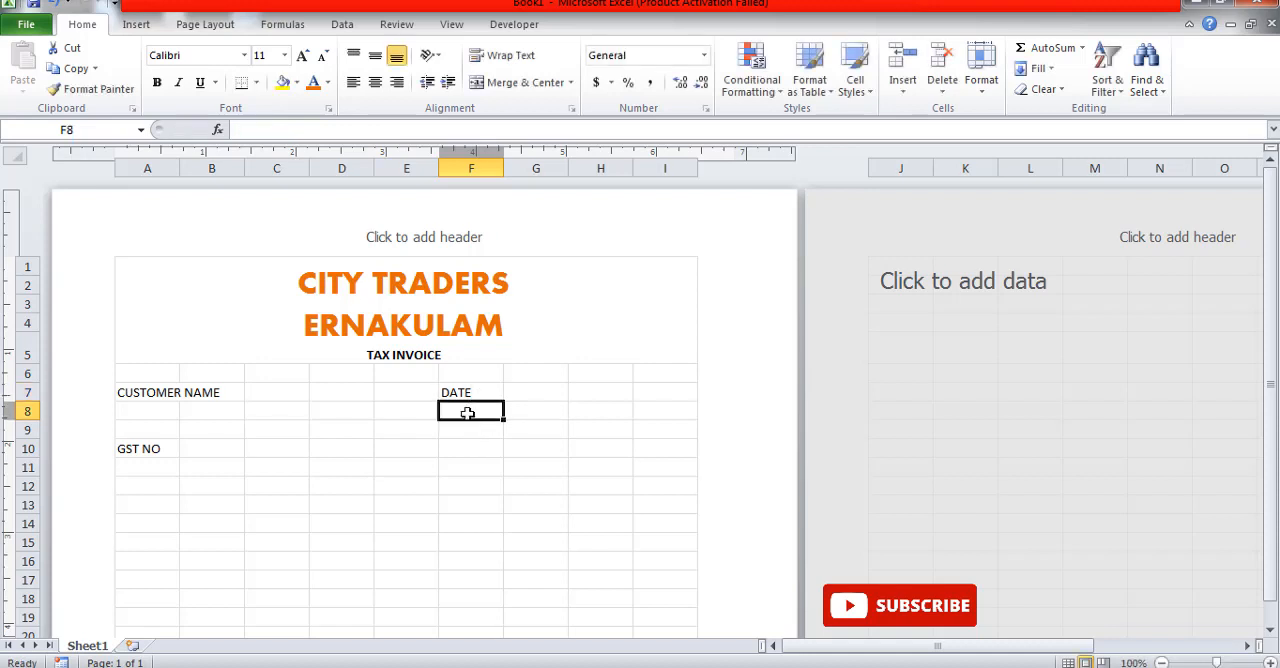
pyautogui.write('BILL NO')
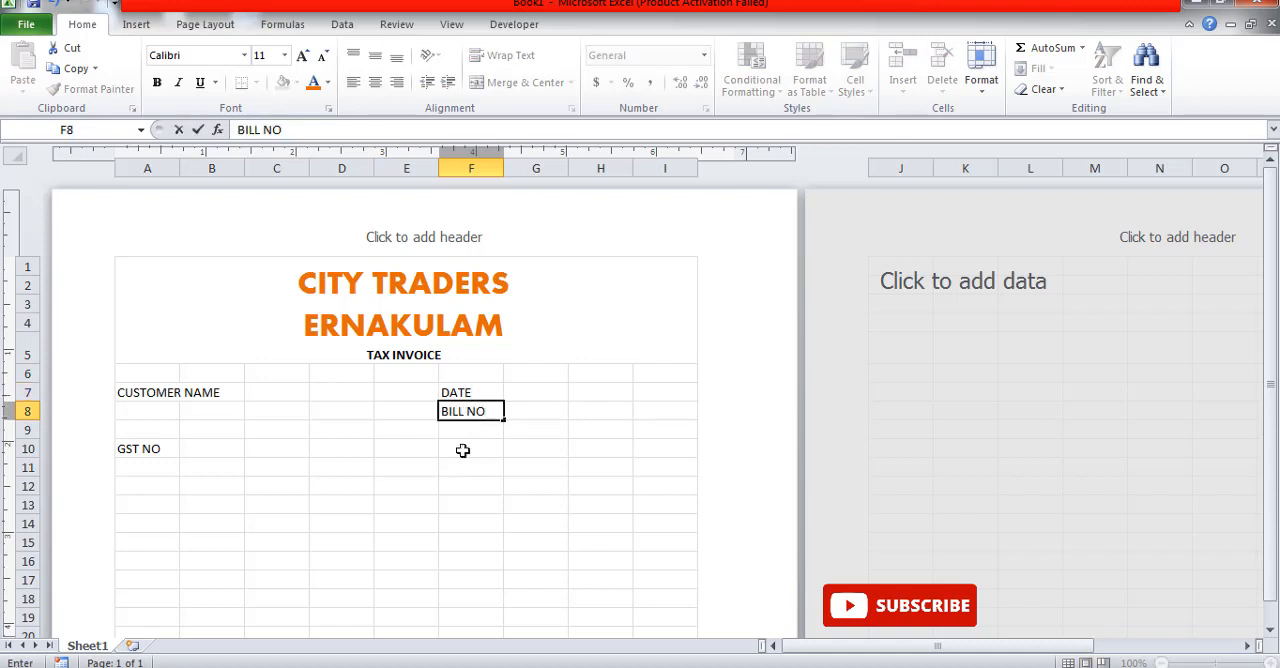
pyautogui.click(466, 486)
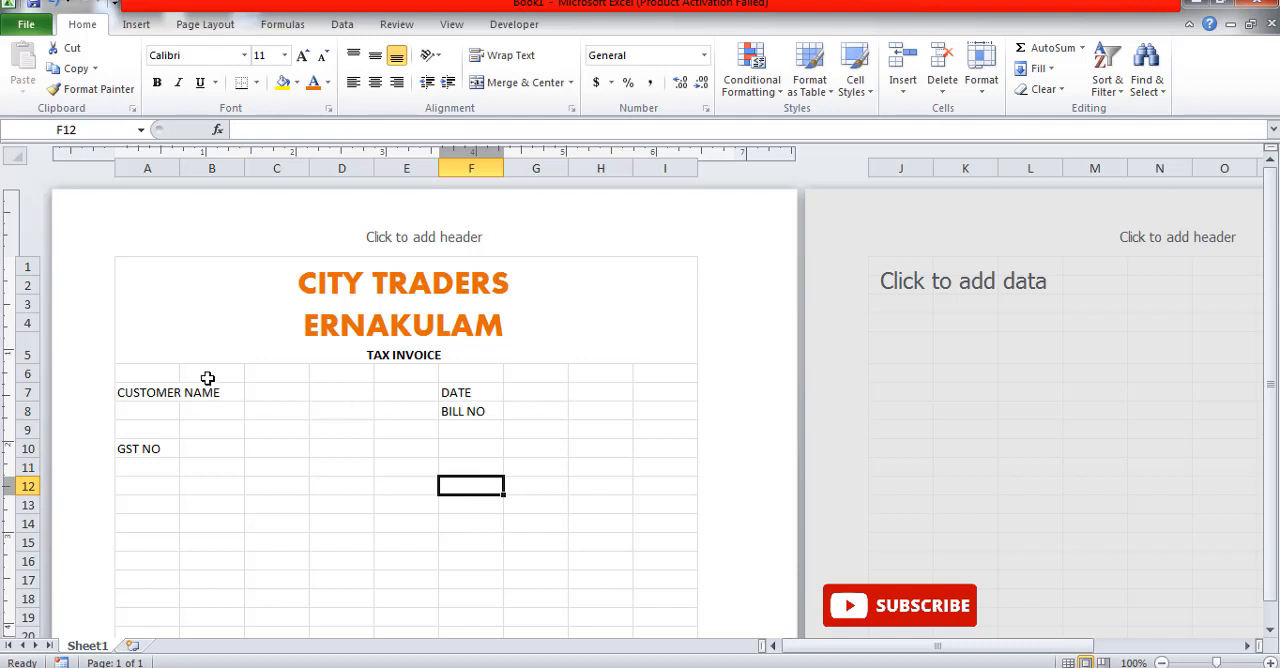
# Step: Enter the table headings SN in A12 and PARTICULARS in B12, and widen column B to fit its heading
pyautogui.click(155, 487)
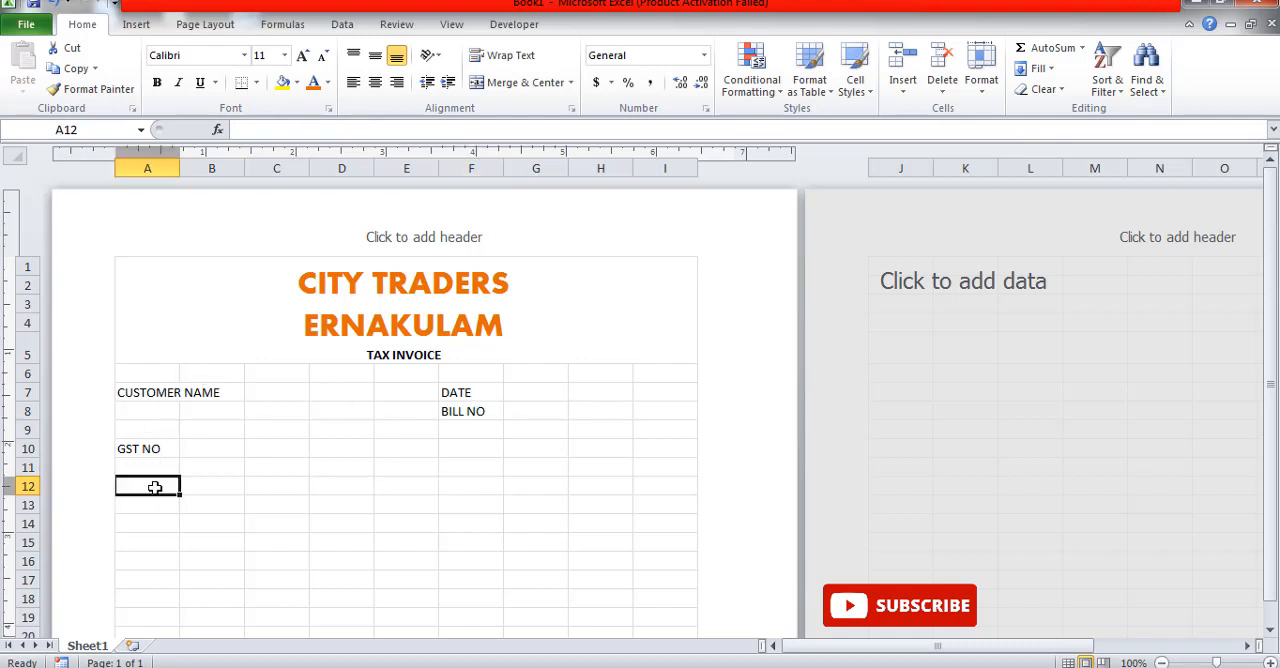
pyautogui.write('S')
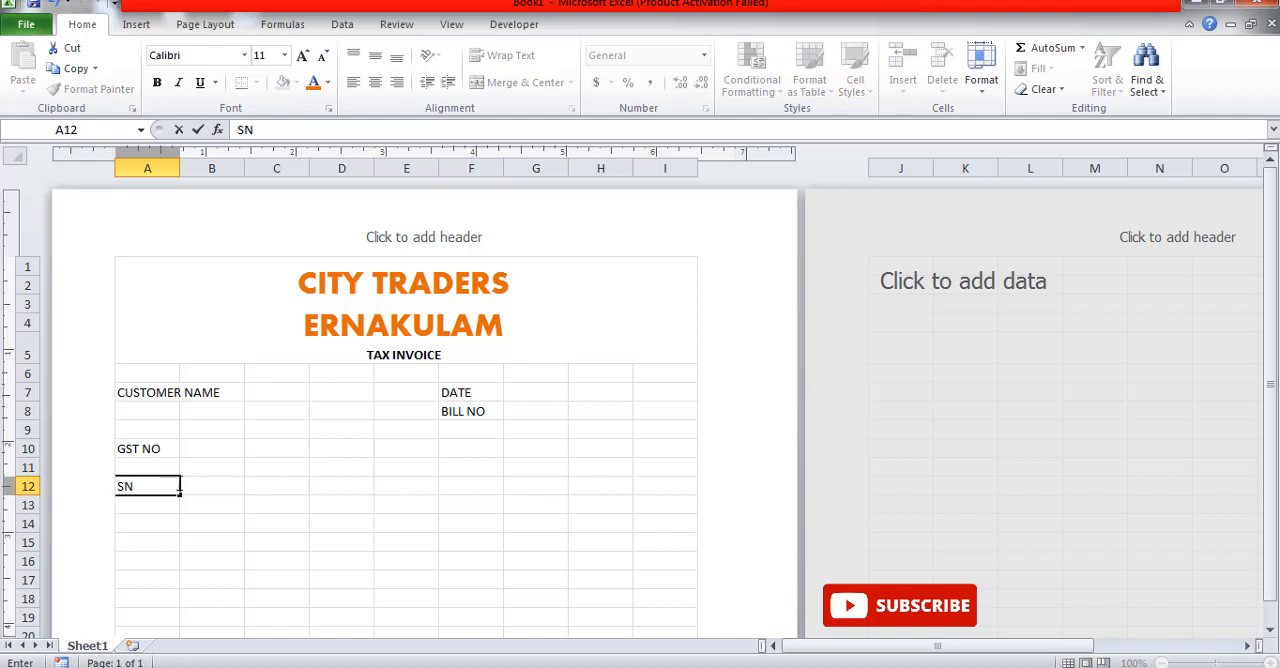
pyautogui.write('N')
pyautogui.click(188, 483)
pyautogui.write('PA')
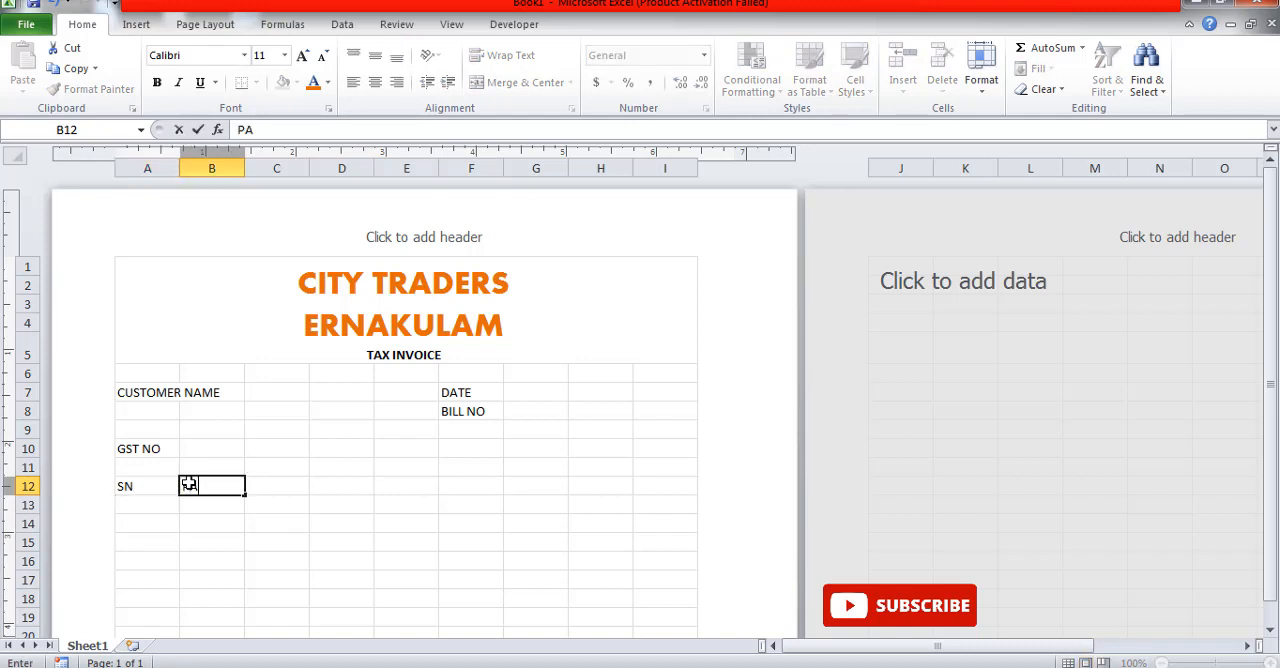
pyautogui.write('RTICULARS')
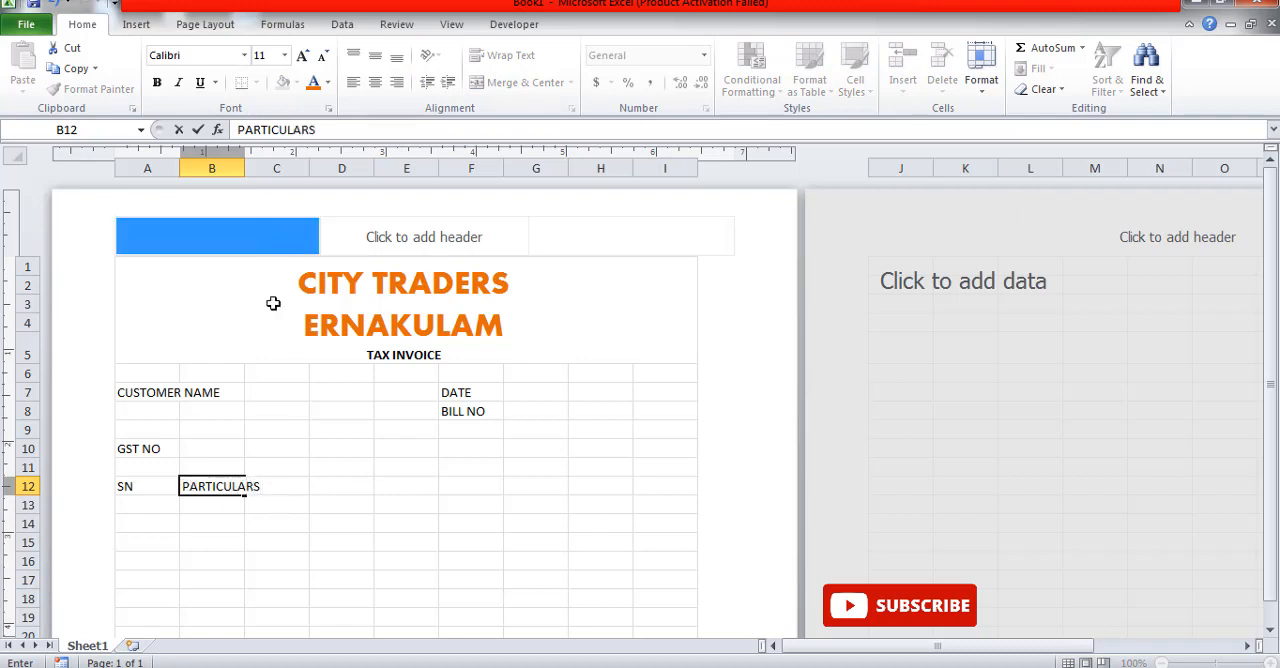
pyautogui.click(305, 487)
pyautogui.click(358, 510)
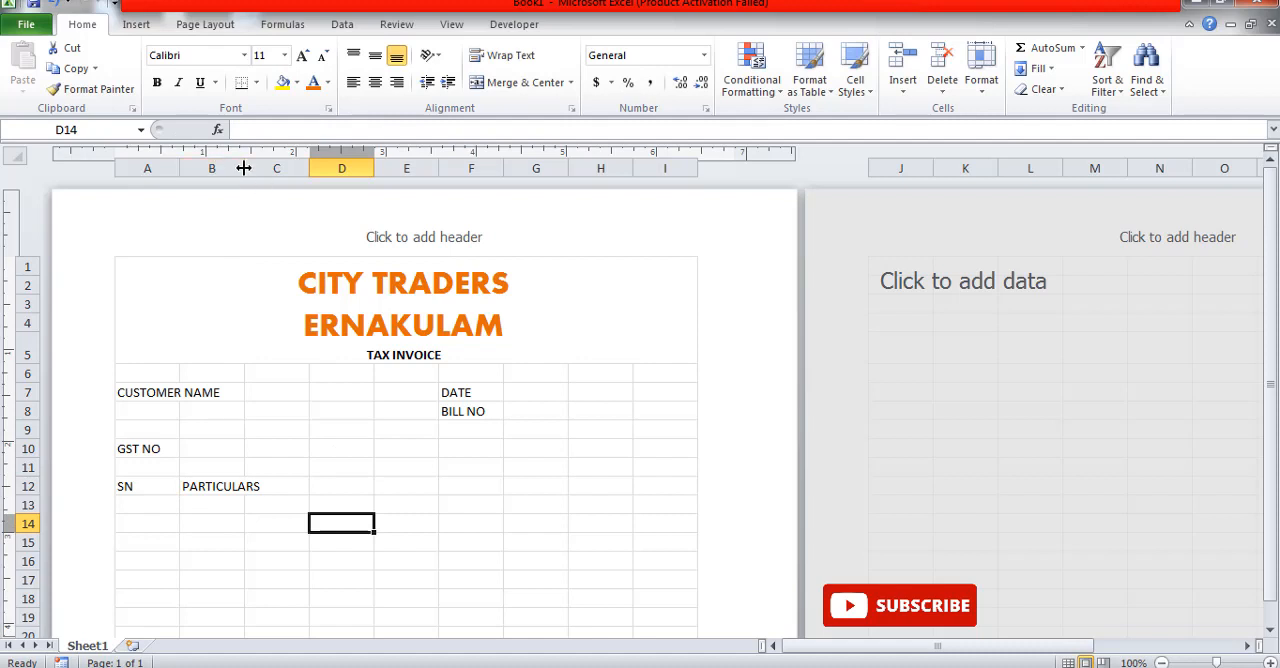
pyautogui.moveTo(244, 168); pyautogui.dragTo(294, 165)
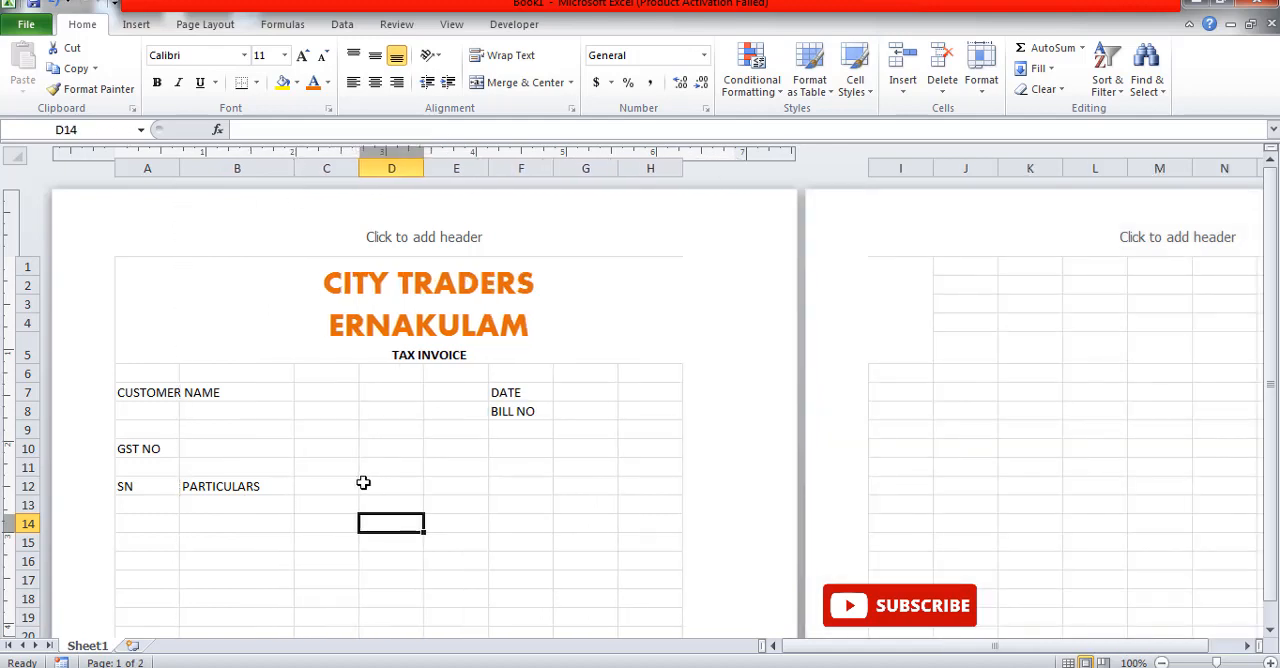
# Step: Enter the heading HSN CODE in cell C12 and widen column C slightly
pyautogui.click(331, 487)
pyautogui.write('H')
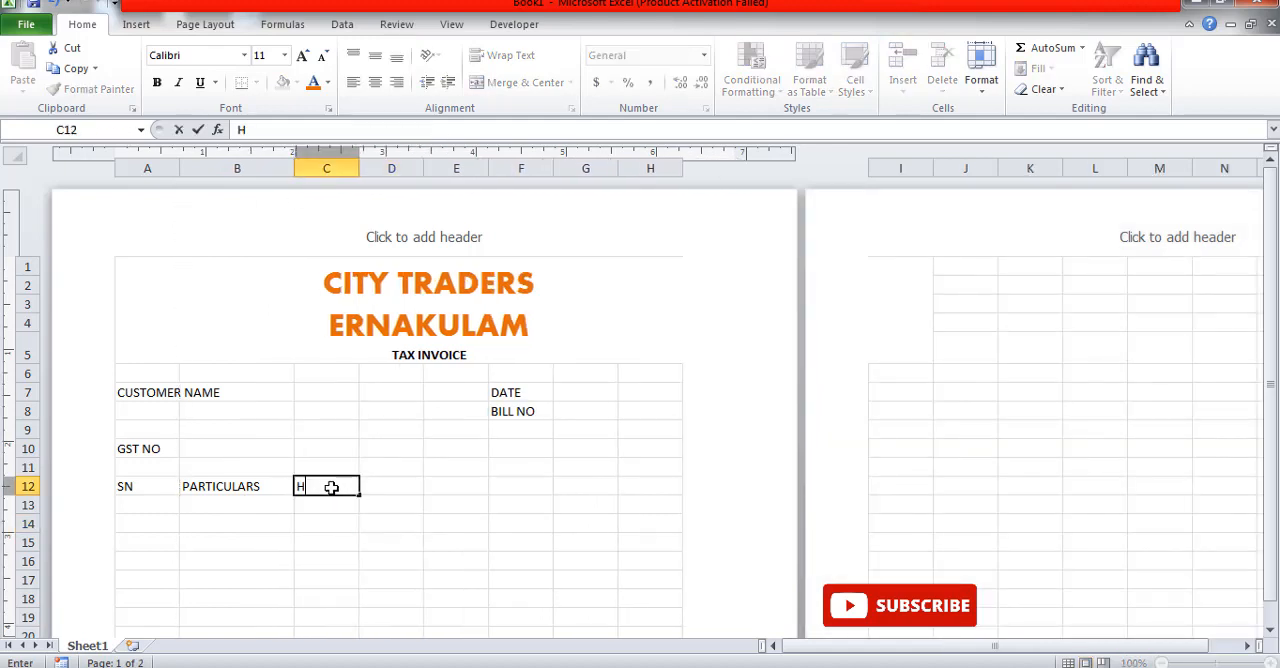
pyautogui.write('SN CODE')
pyautogui.click(516, 546)
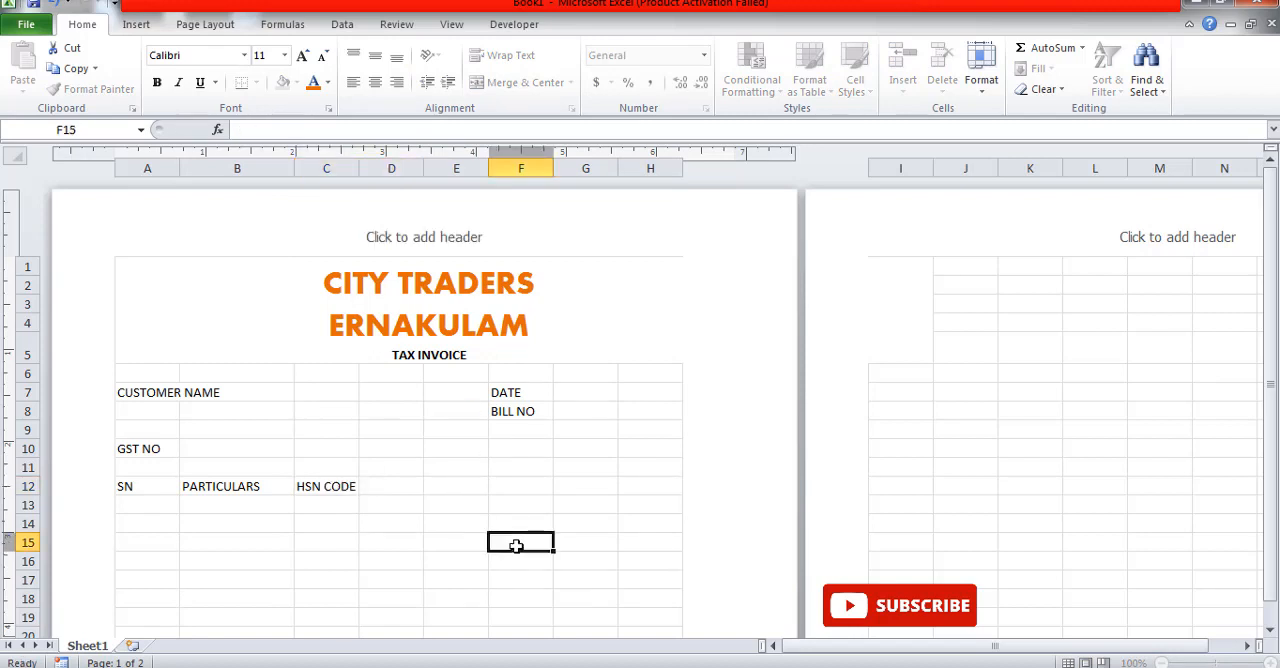
pyautogui.moveTo(361, 172); pyautogui.dragTo(380, 177)
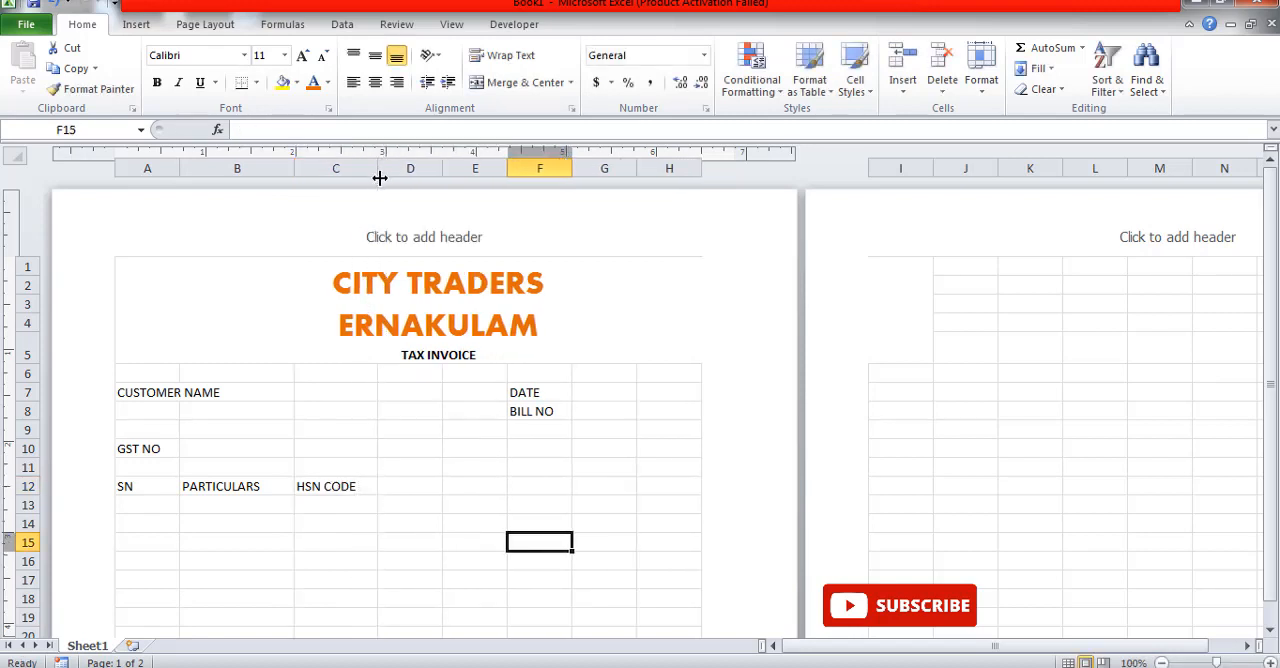
# Step: Enter the headings QTY, RATE, TAX RATE and TOTAL AMT in cells D12 to G12
pyautogui.click(405, 486)
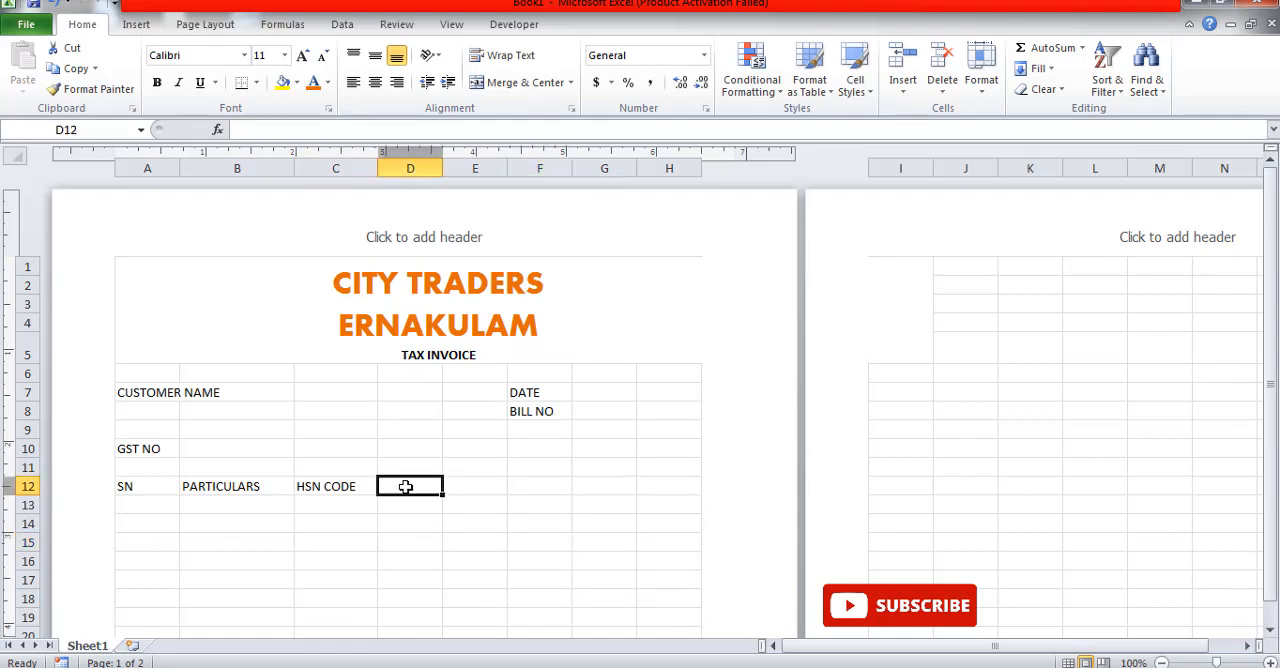
pyautogui.write('QTY')
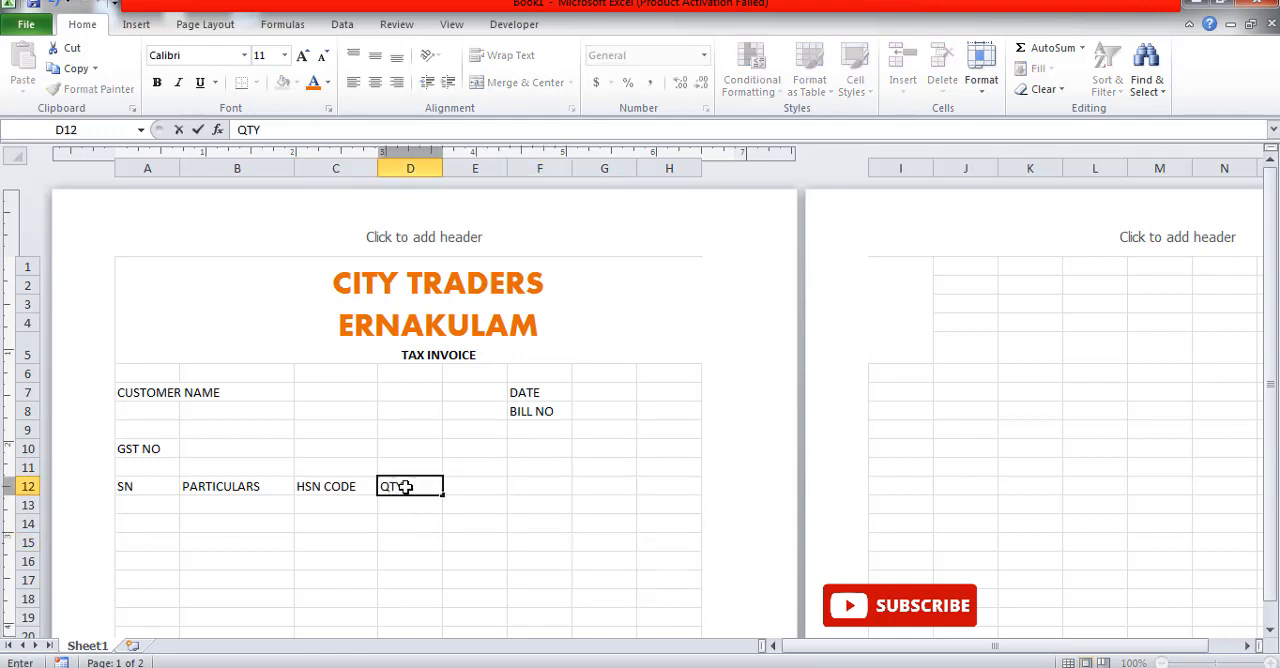
pyautogui.press('Tab')
pyautogui.write('RA')
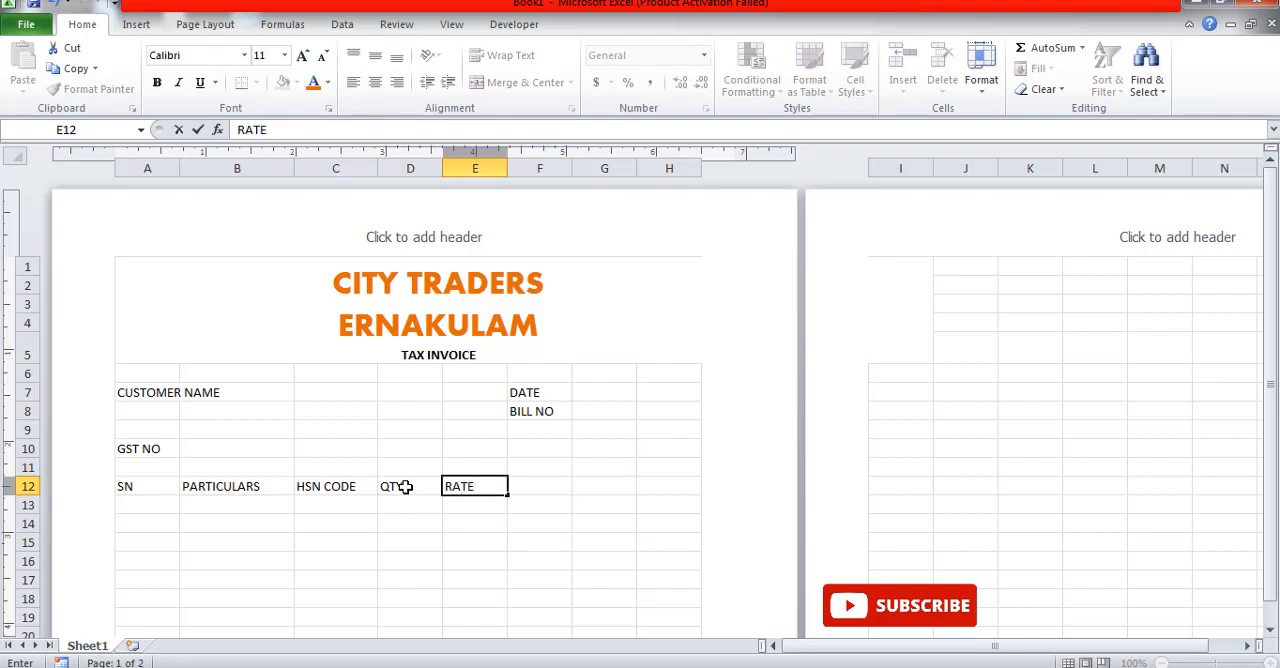
pyautogui.press('Tab')
pyautogui.write('T')
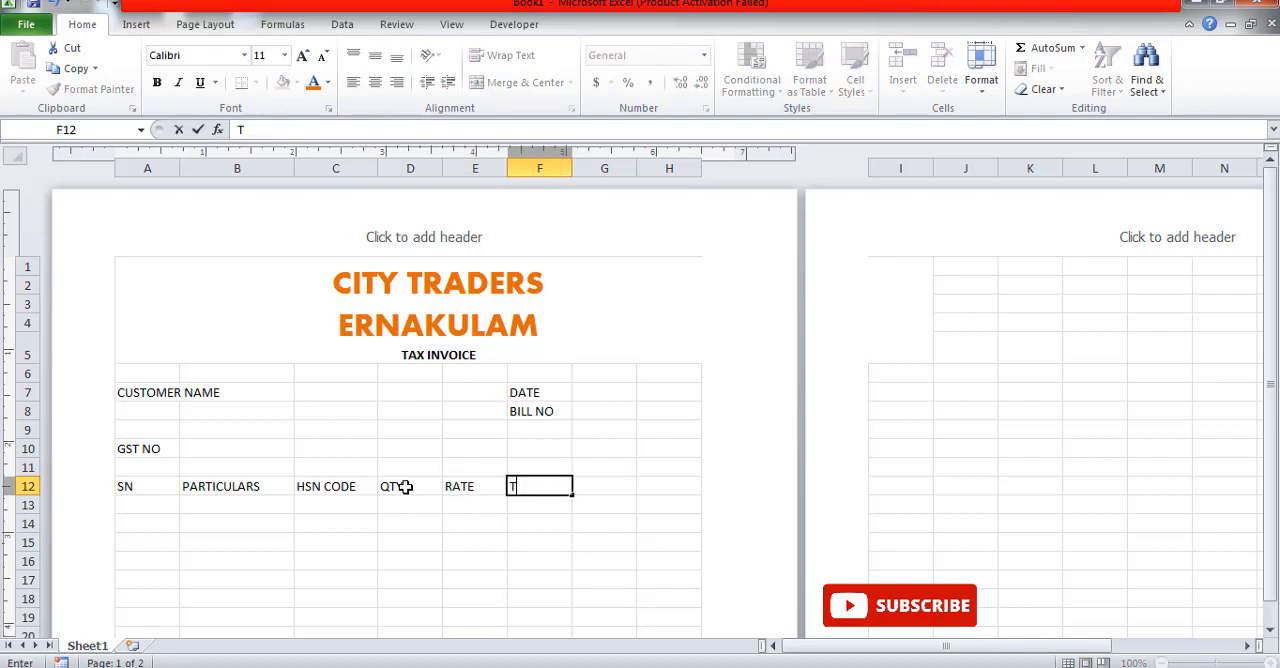
pyautogui.write('AX RATE')
pyautogui.click(617, 491)
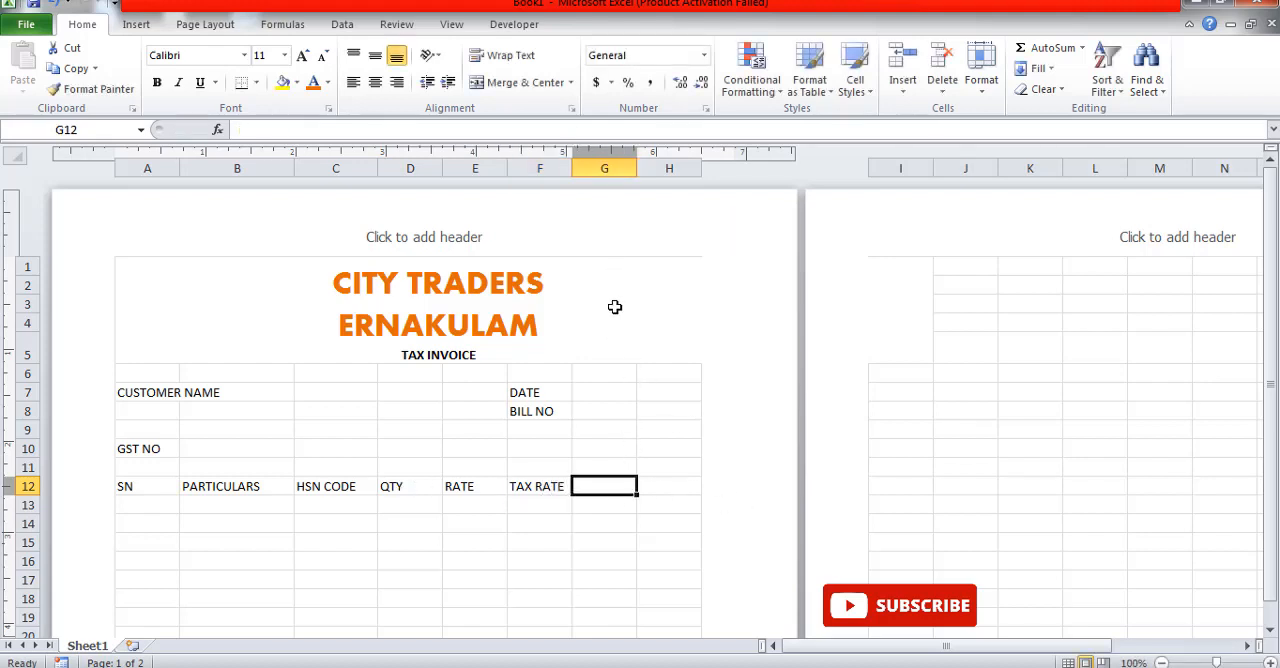
pyautogui.write('TOTAL AMT')
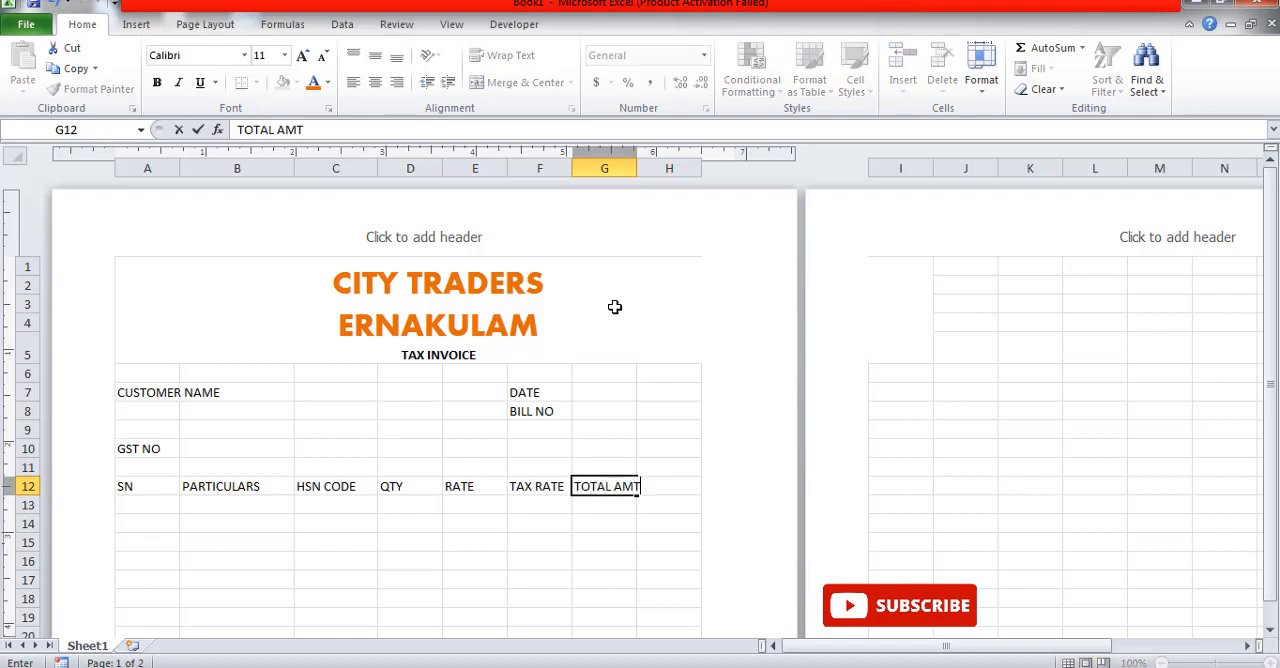
pyautogui.click(584, 601)
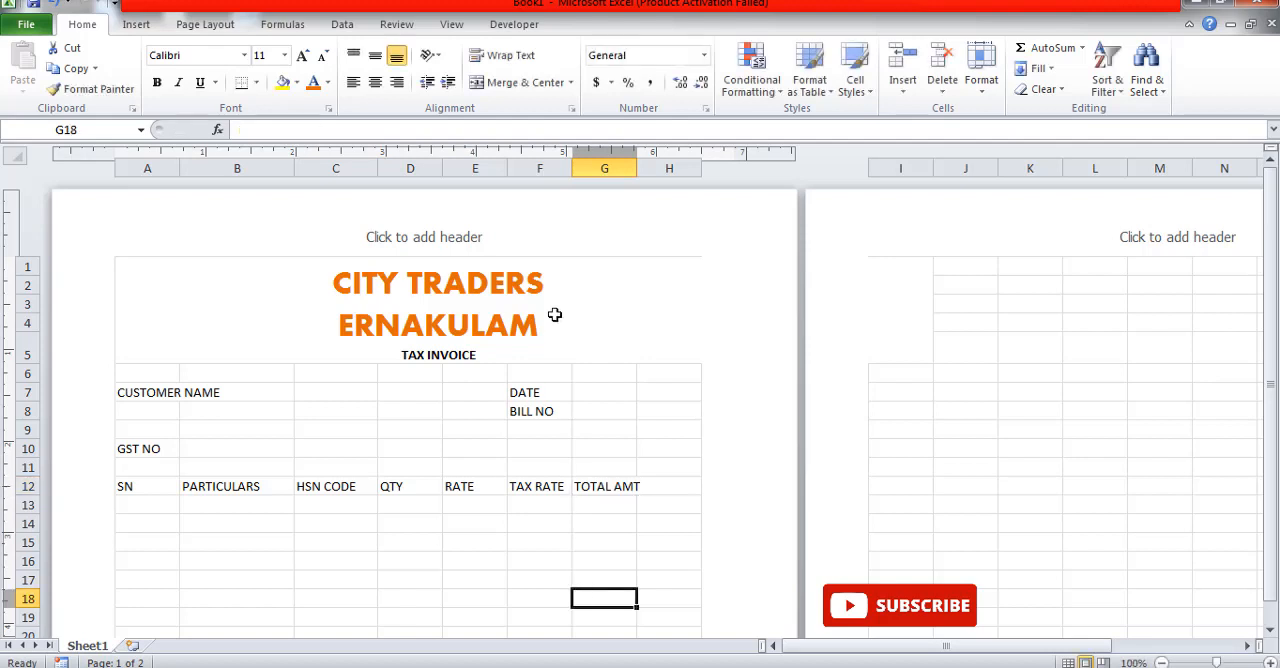
# Step: Widen columns F and G to fit their headings and make column D slightly wider
pyautogui.moveTo(577, 176); pyautogui.dragTo(674, 170)
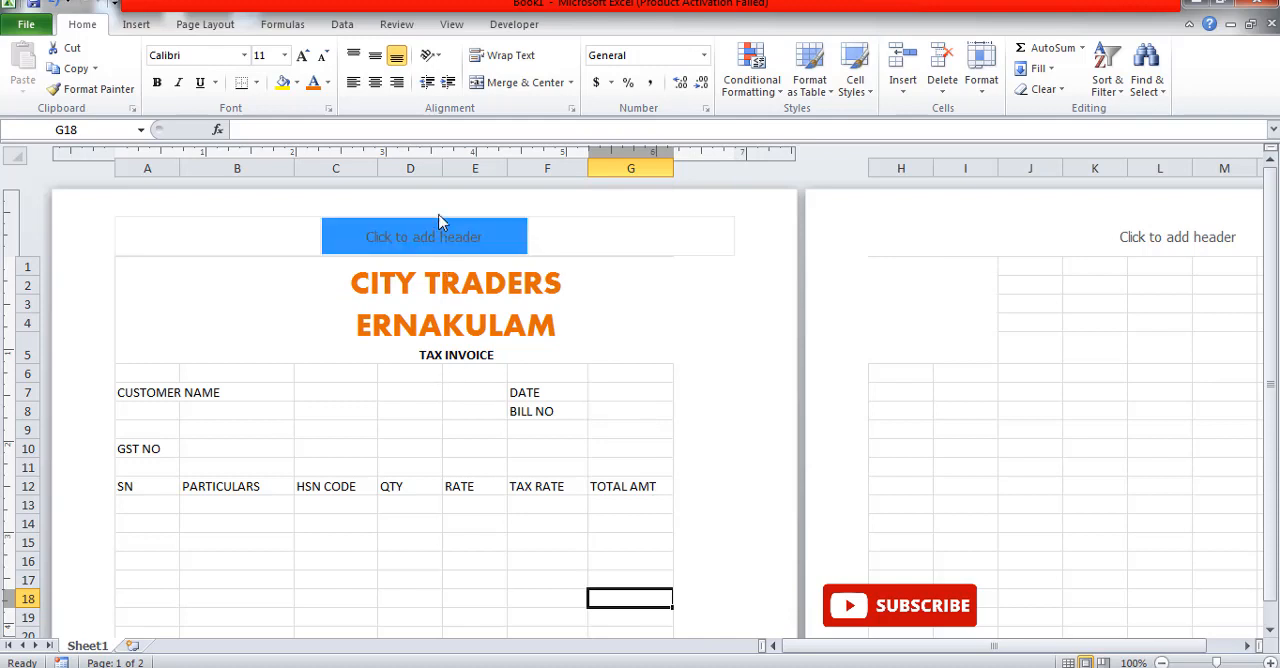
pyautogui.moveTo(442, 170); pyautogui.dragTo(448, 170)
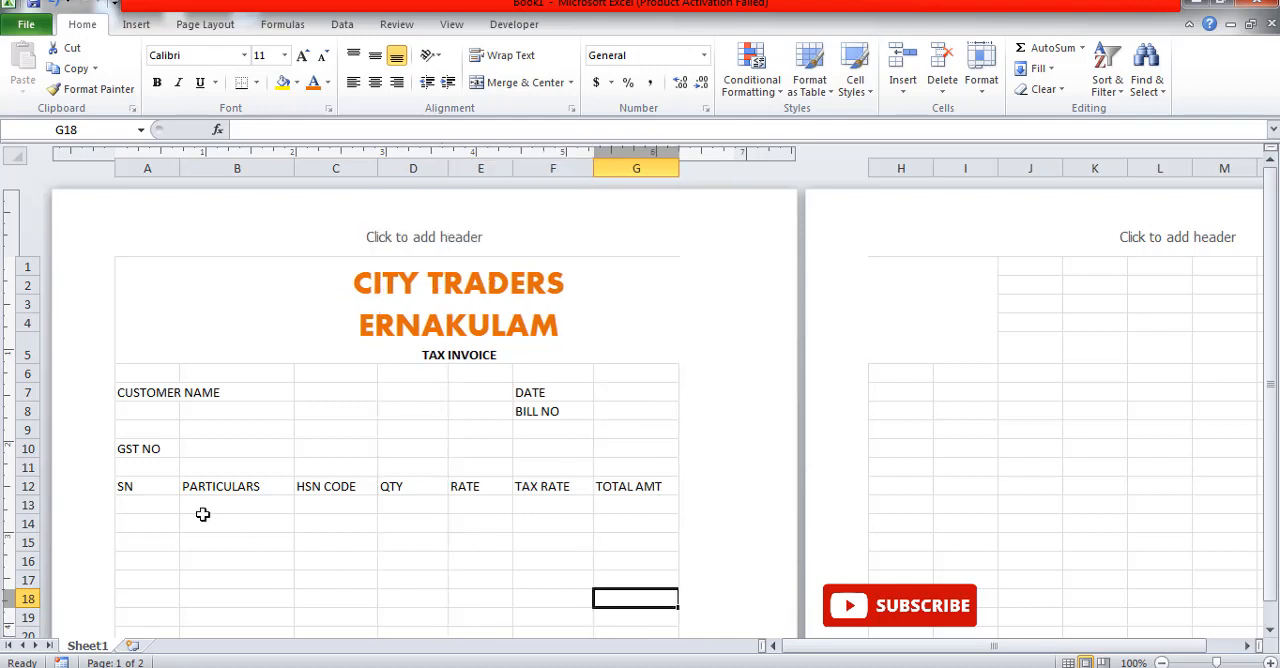
# Step: Center the table headings in A12:G12 and make them bold at font size 11
pyautogui.moveTo(164, 490); pyautogui.dragTo(611, 486)
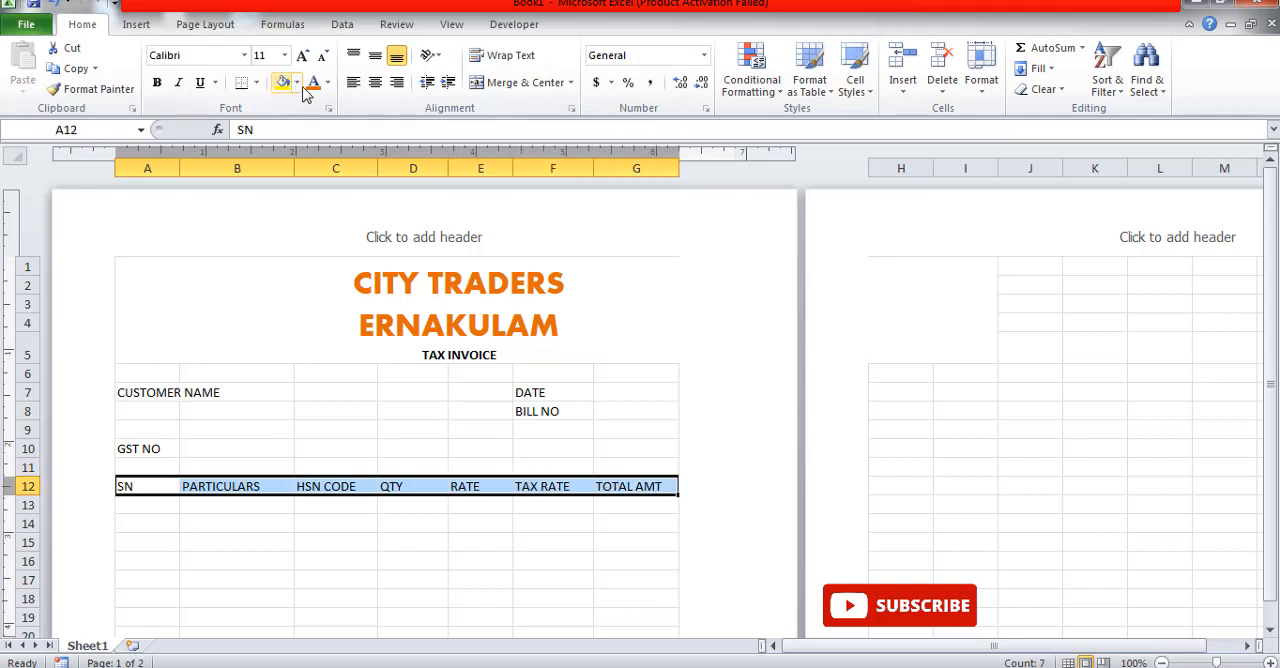
pyautogui.click(375, 84)
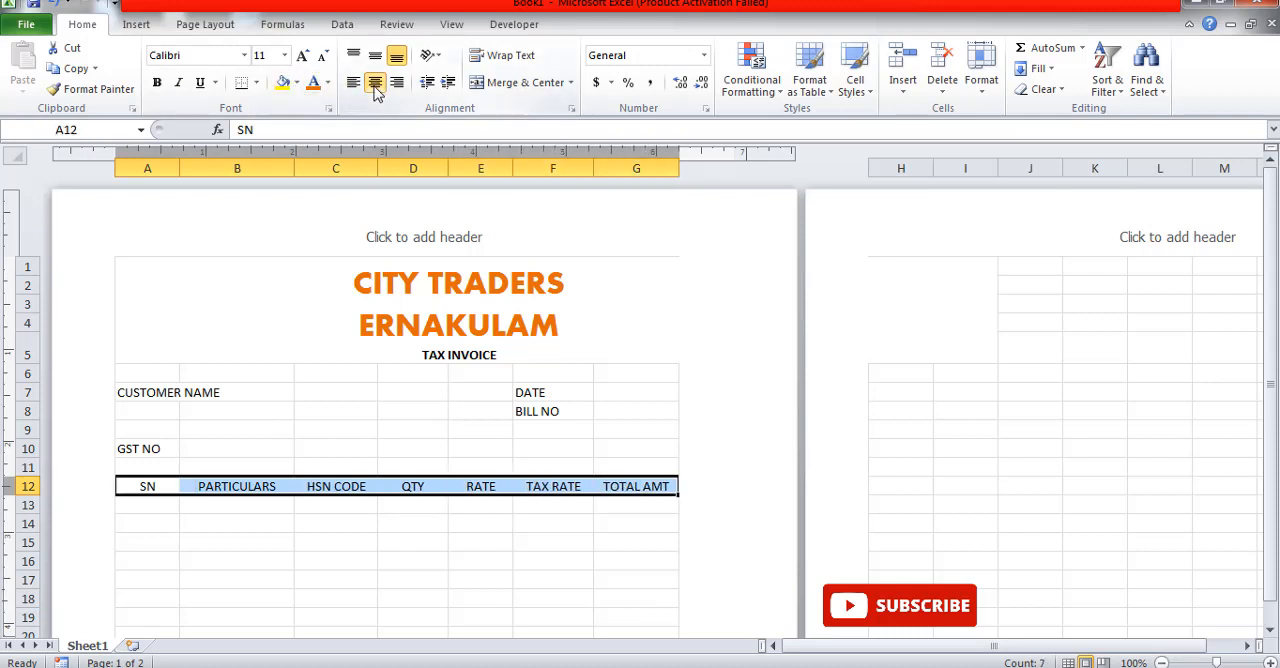
pyautogui.click(157, 82)
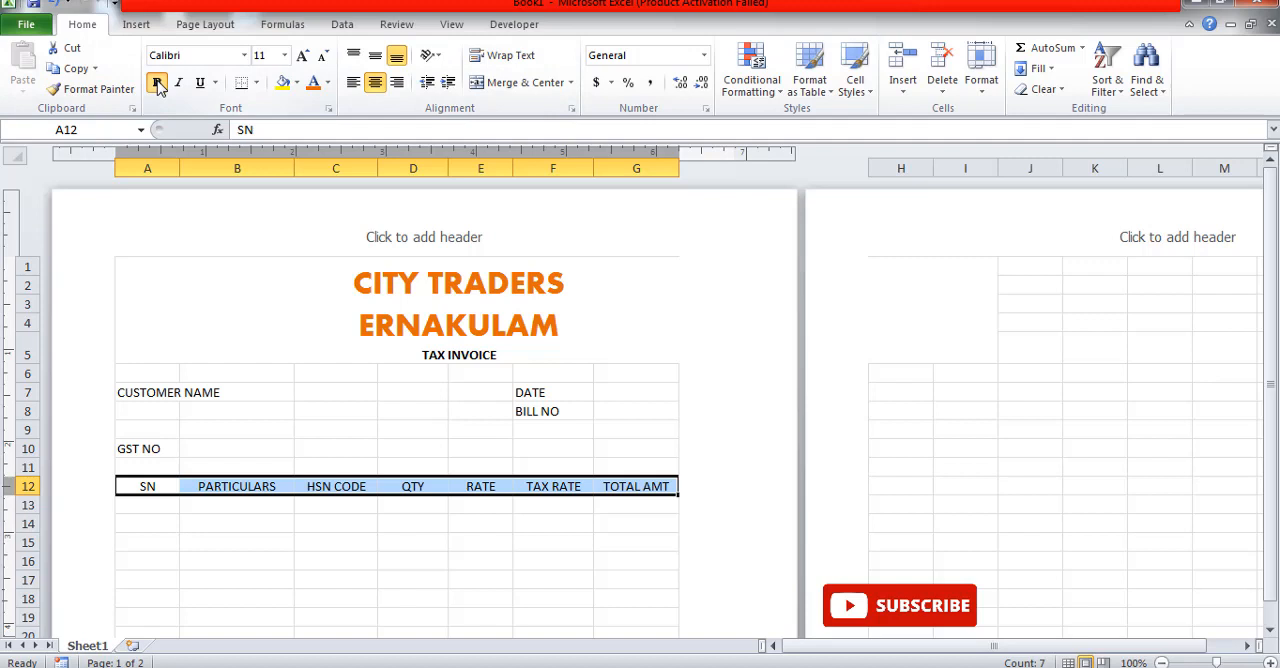
pyautogui.click(302, 57)
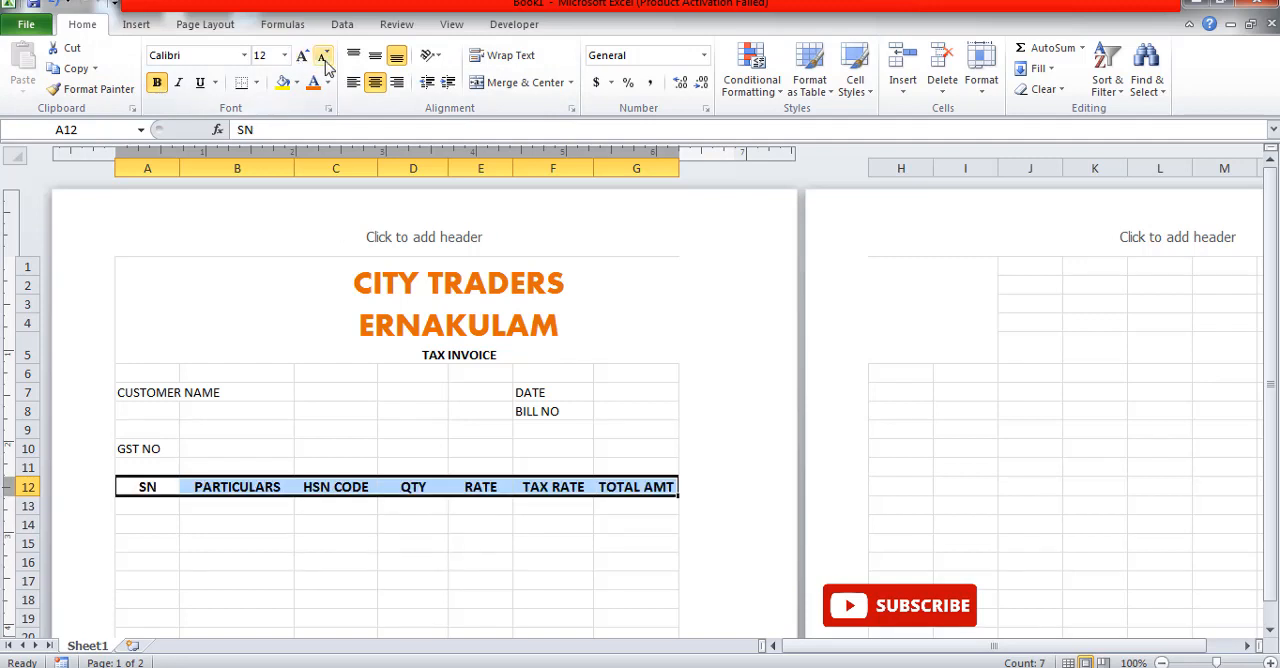
pyautogui.click(325, 57)
pyautogui.click(255, 543)
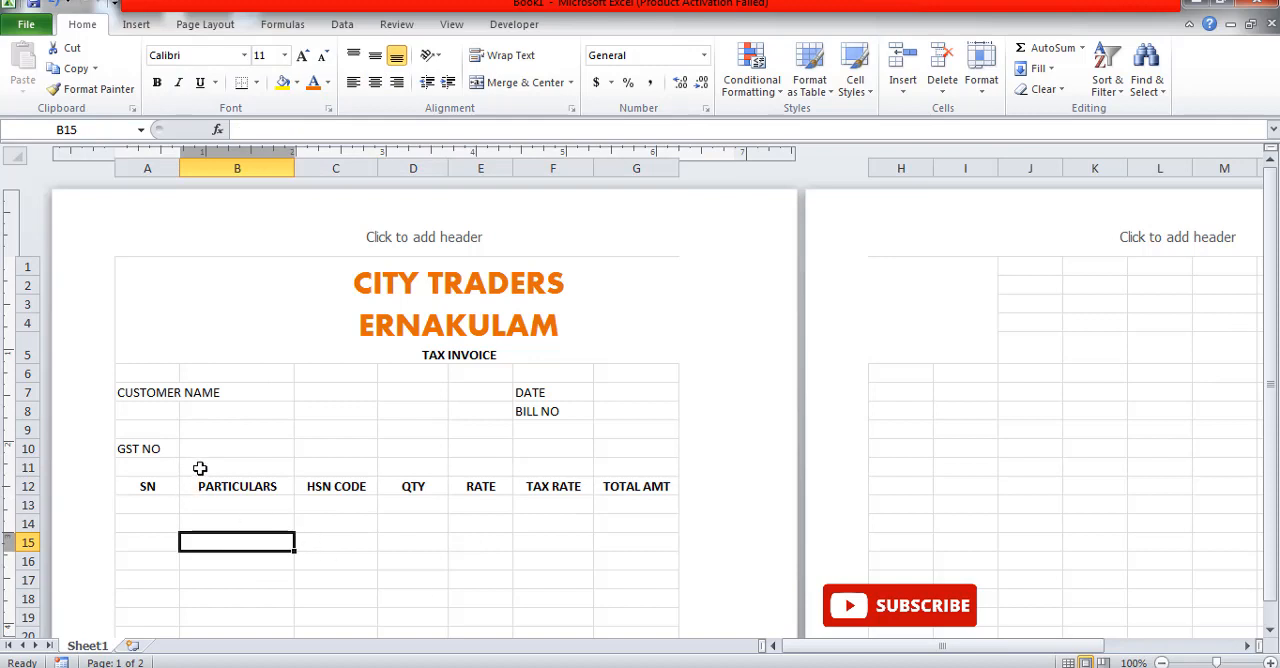
# Step: Make the customer name, GST number, date and bill number labels in A7:G11 bold
pyautogui.moveTo(155, 390); pyautogui.dragTo(636, 466)
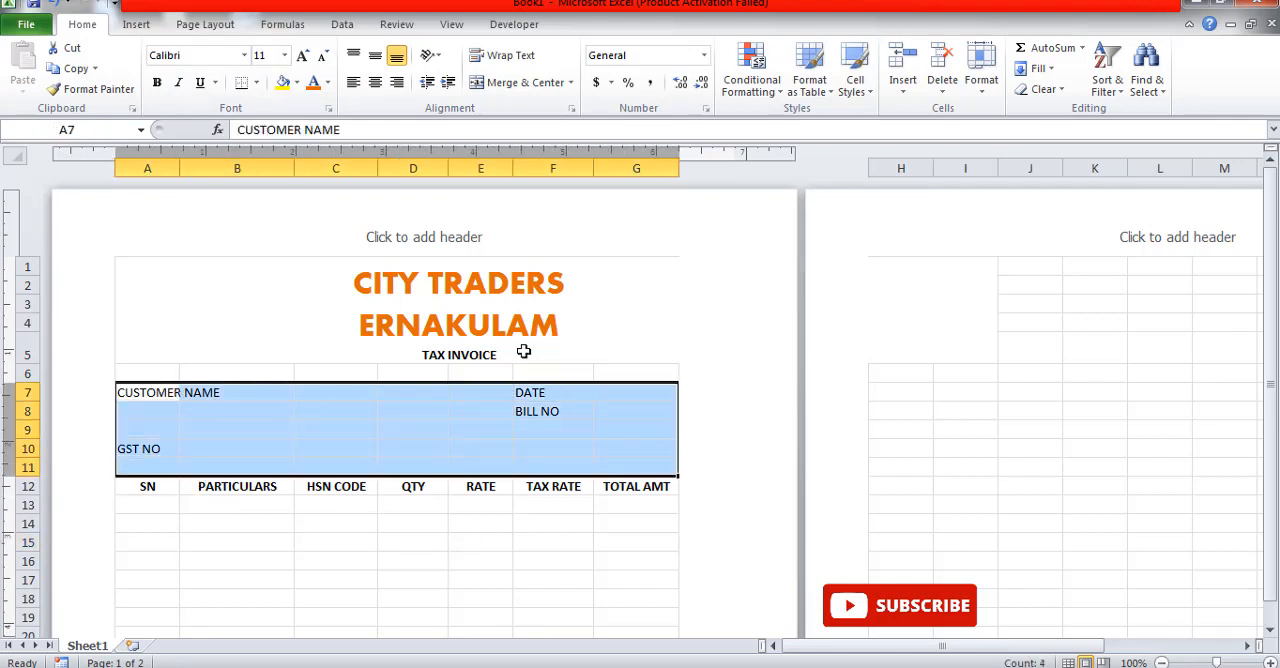
pyautogui.click(157, 83)
pyautogui.click(381, 582)
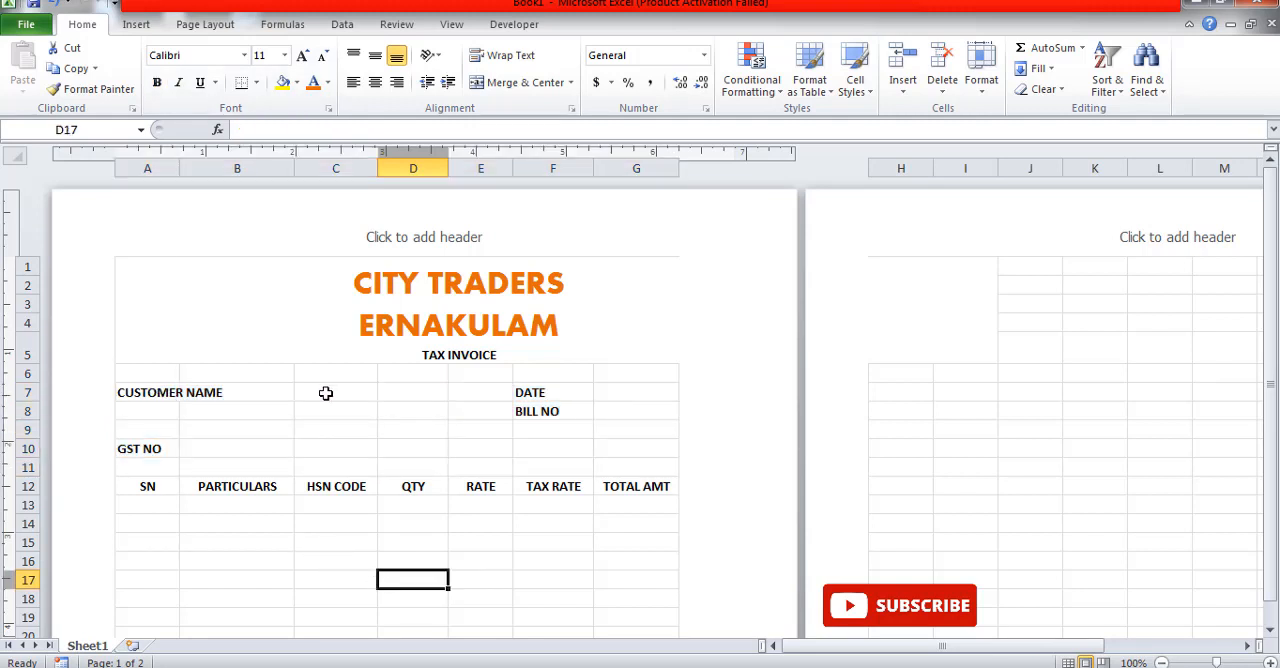
# Step: Widen column A slightly and merge columns C to E across within each of rows 7 to 10
pyautogui.click(261, 395)
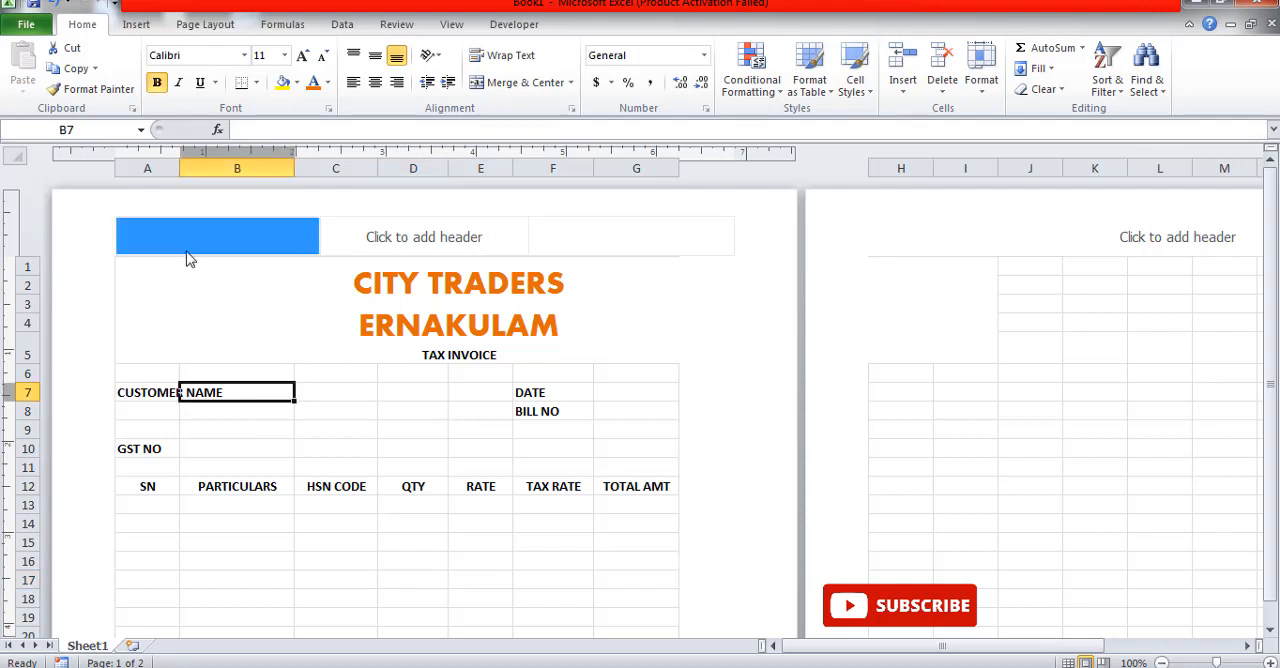
pyautogui.moveTo(177, 168); pyautogui.dragTo(193, 177)
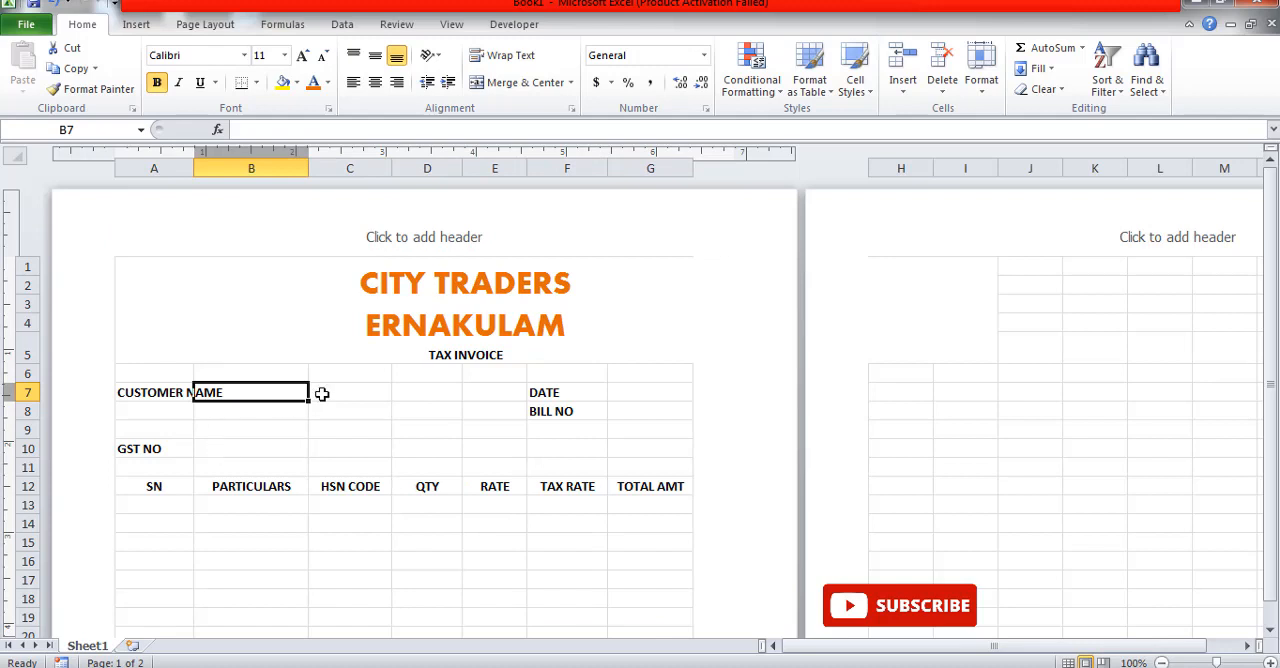
pyautogui.moveTo(323, 394); pyautogui.dragTo(473, 448)
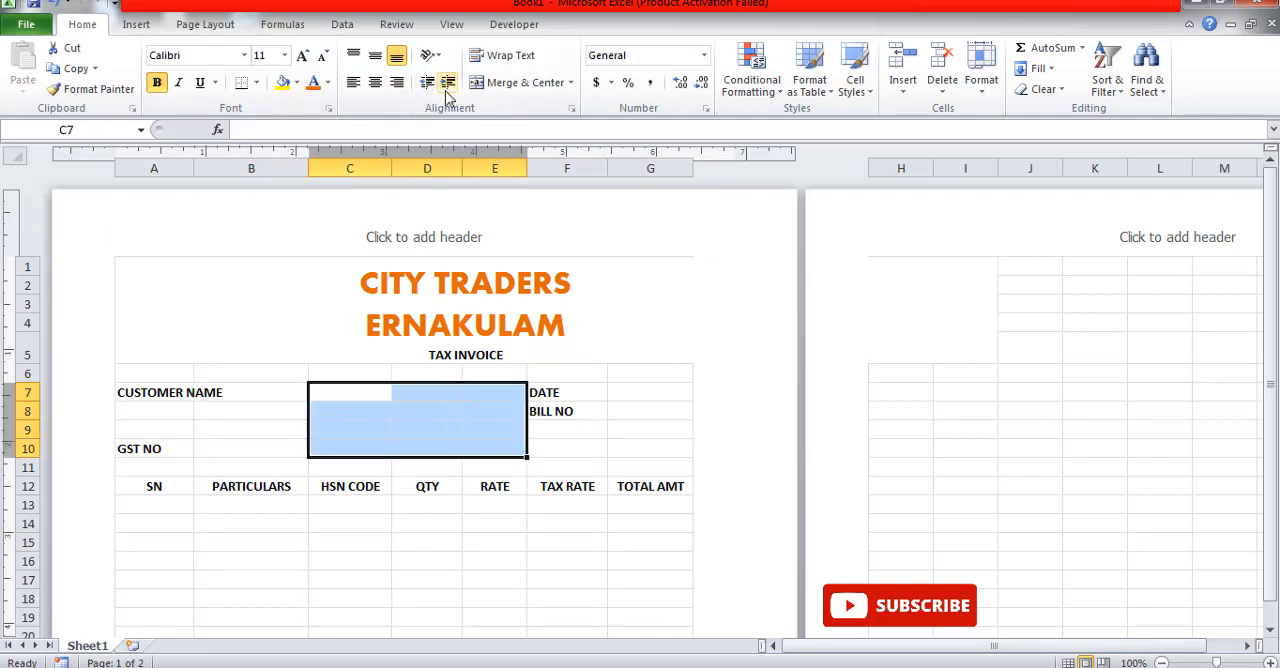
pyautogui.click(571, 84)
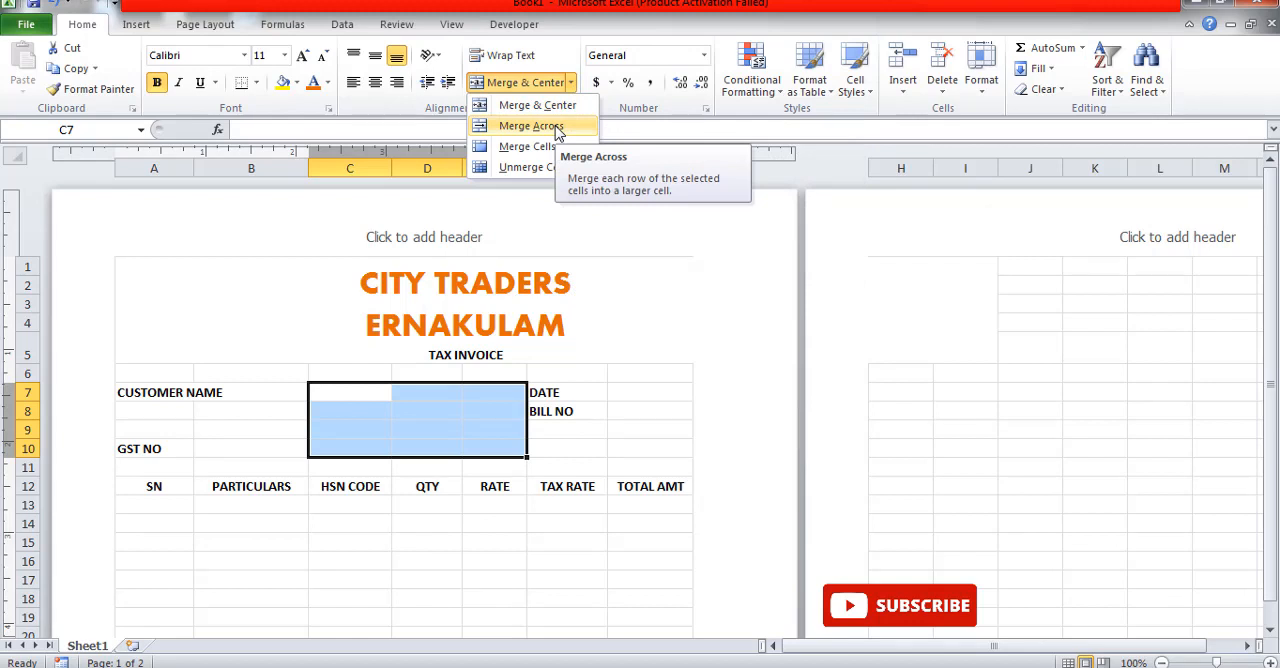
pyautogui.click(545, 126)
pyautogui.click(588, 446)
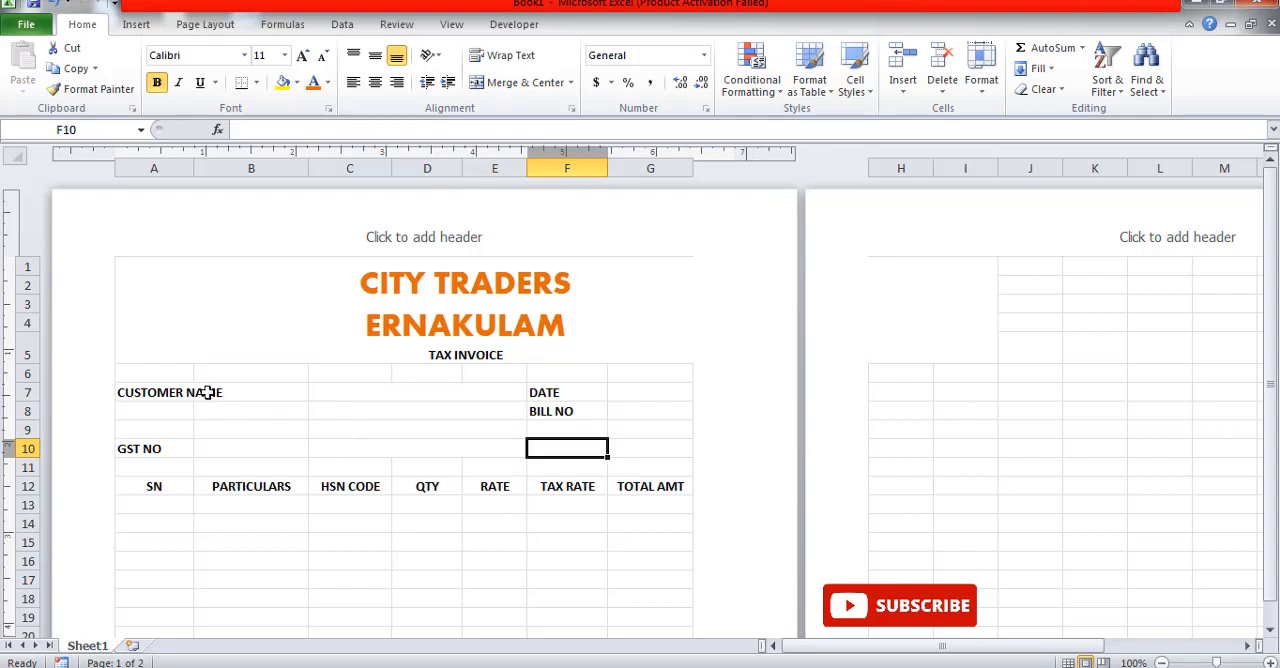
# Step: Merge columns A and B across within each of rows 7 to 10, keeping the customer name and GST labels
pyautogui.moveTo(206, 392); pyautogui.dragTo(234, 448)
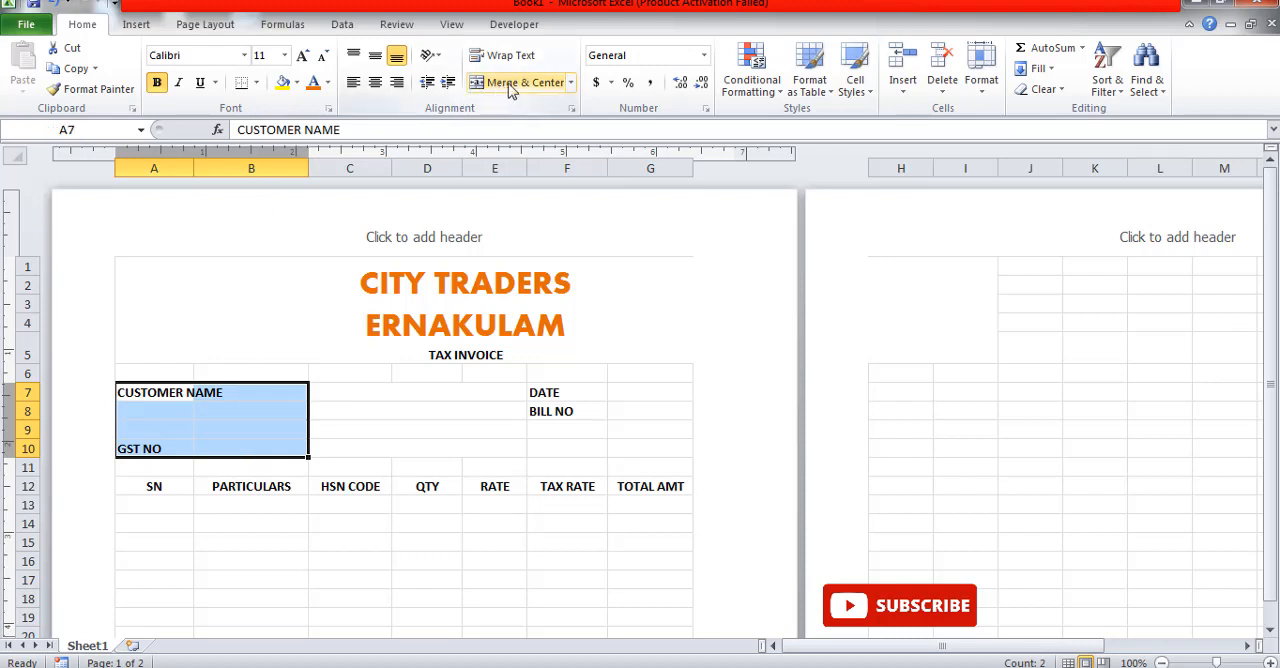
pyautogui.click(570, 82)
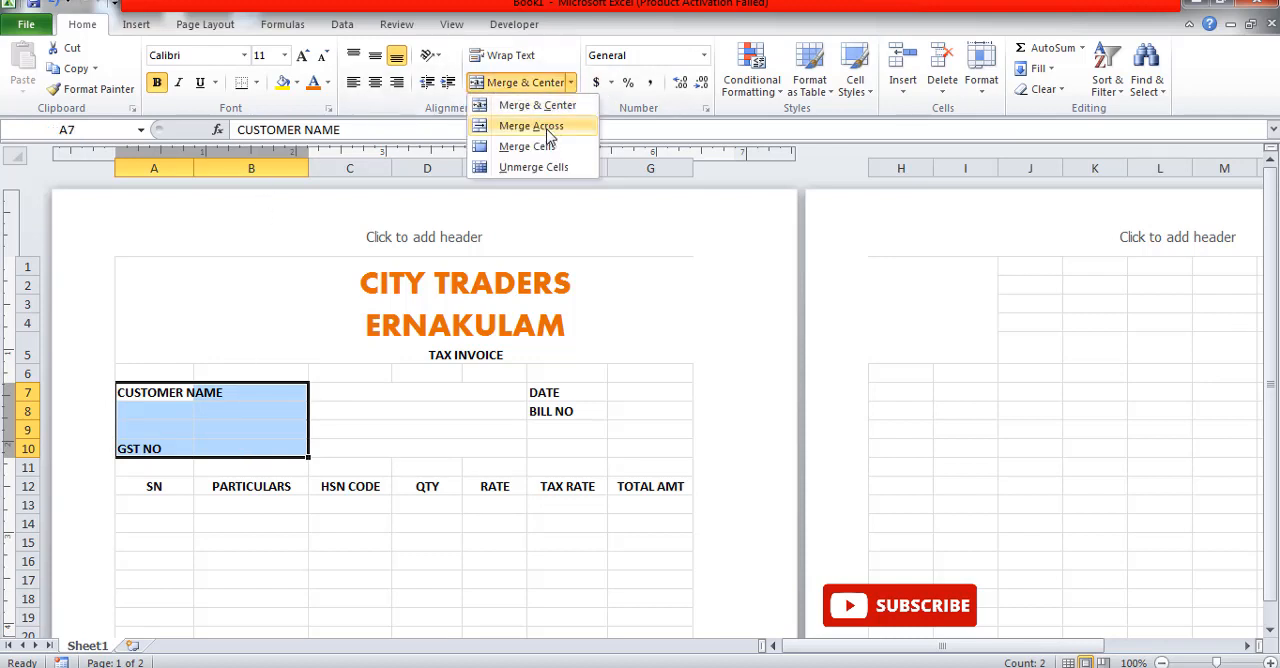
pyautogui.click(548, 133)
pyautogui.click(491, 540)
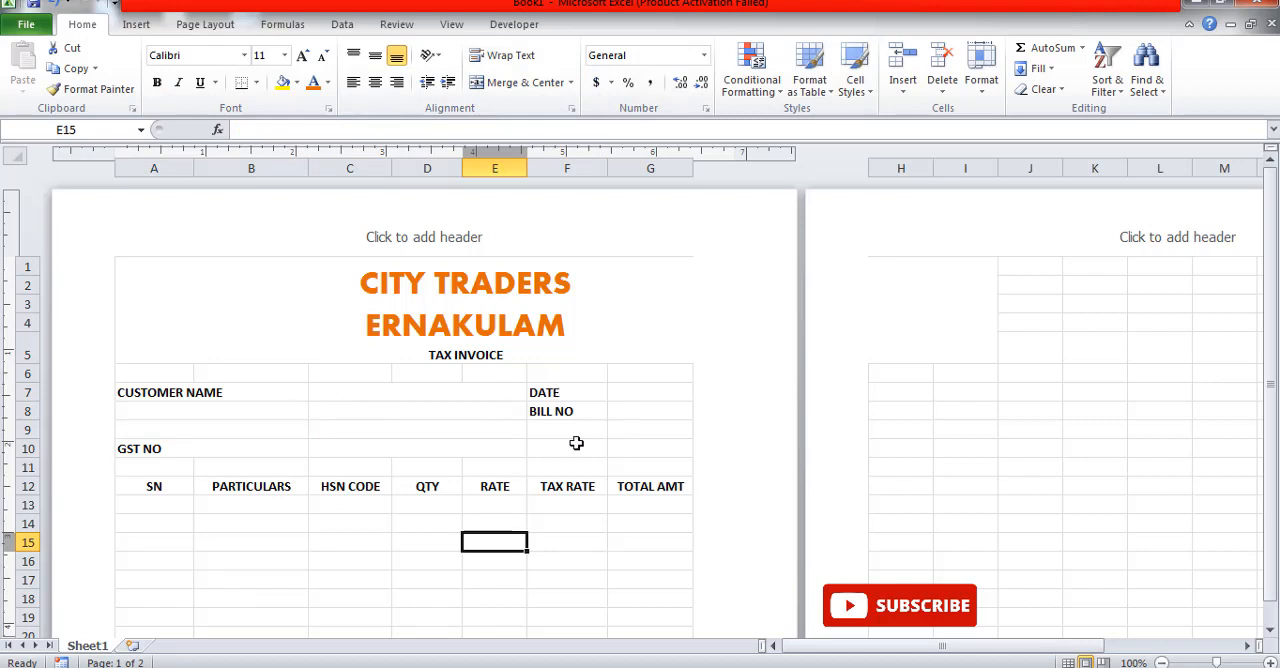
# Step: Apply all borders to the customer detail block A6:E11
pyautogui.click(176, 373)
pyautogui.moveTo(176, 373); pyautogui.dragTo(353, 458)
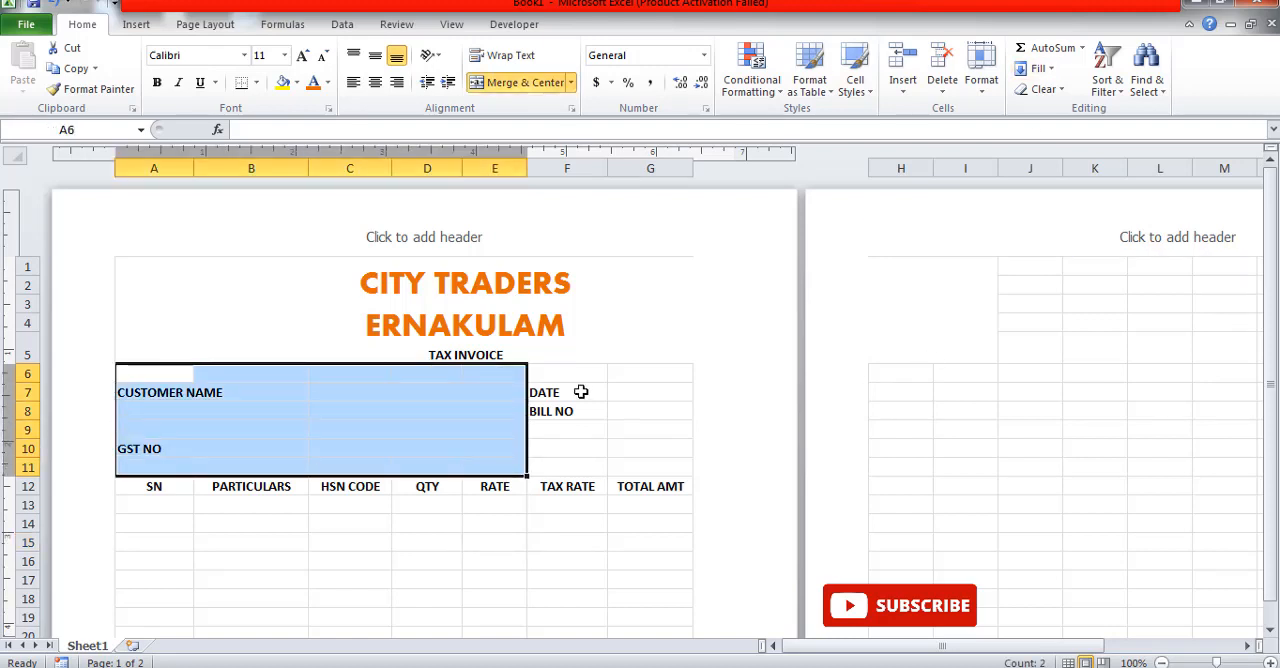
pyautogui.click(256, 83)
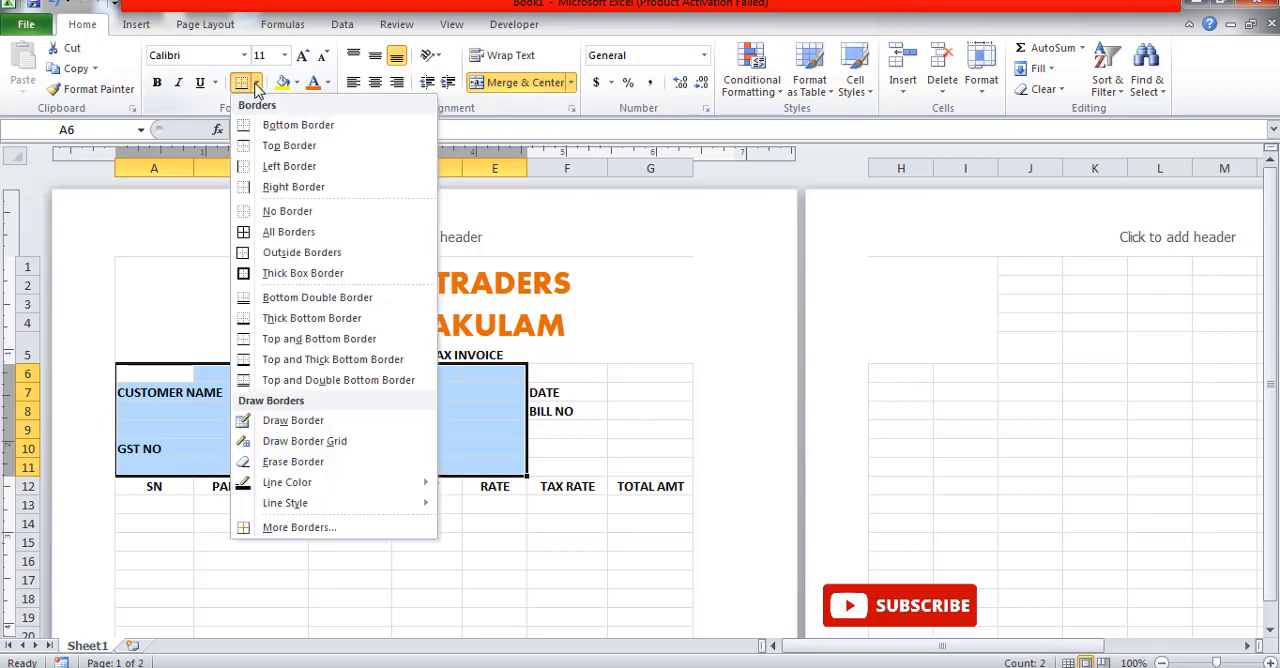
pyautogui.click(285, 236)
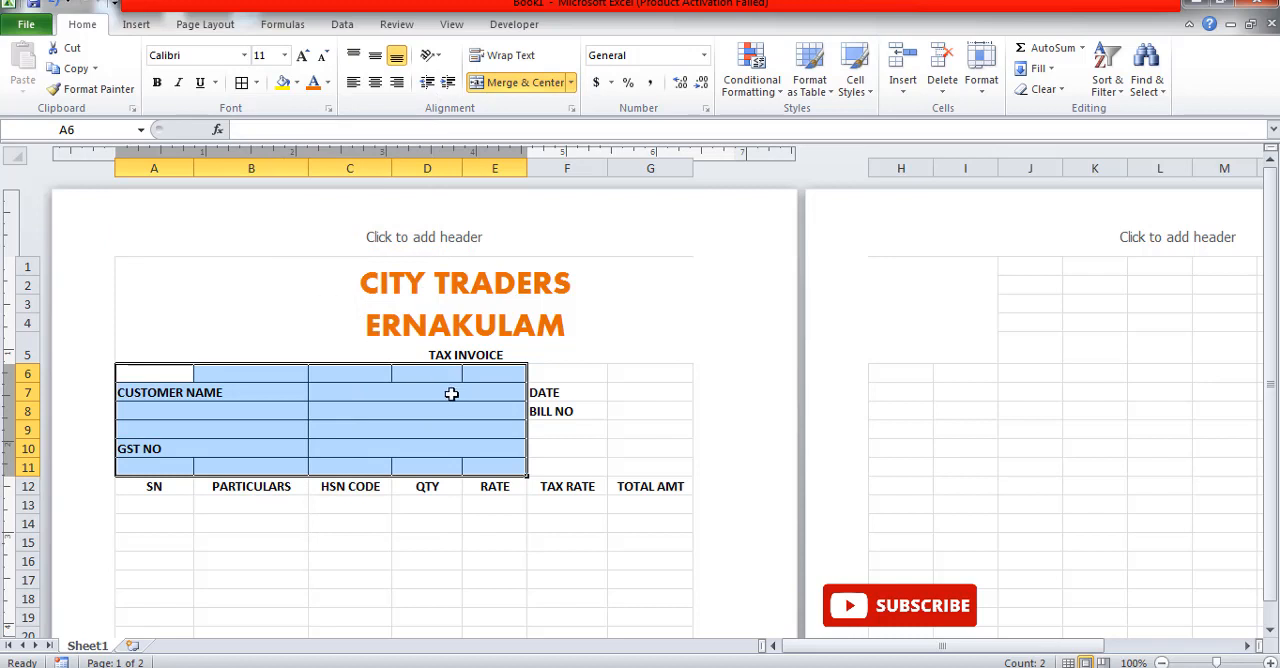
# Step: Merge columns C to E across within each of rows 6 to 11
pyautogui.moveTo(380, 372); pyautogui.dragTo(494, 467)
pyautogui.click(575, 86)
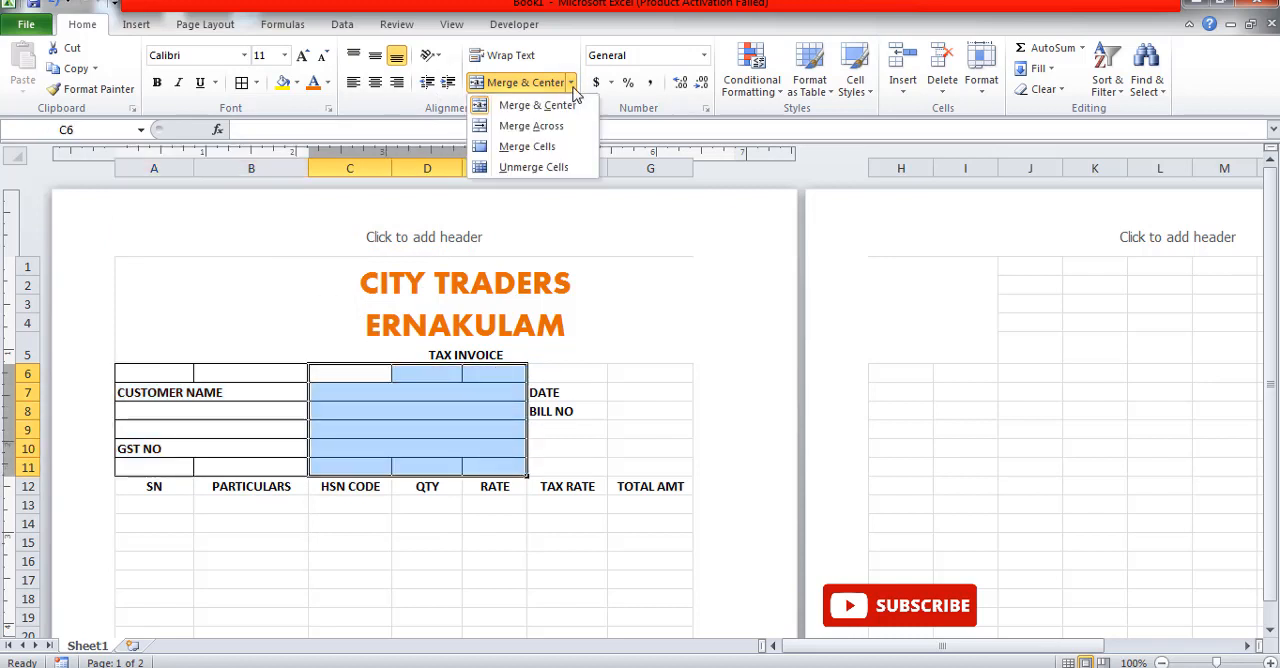
pyautogui.click(530, 126)
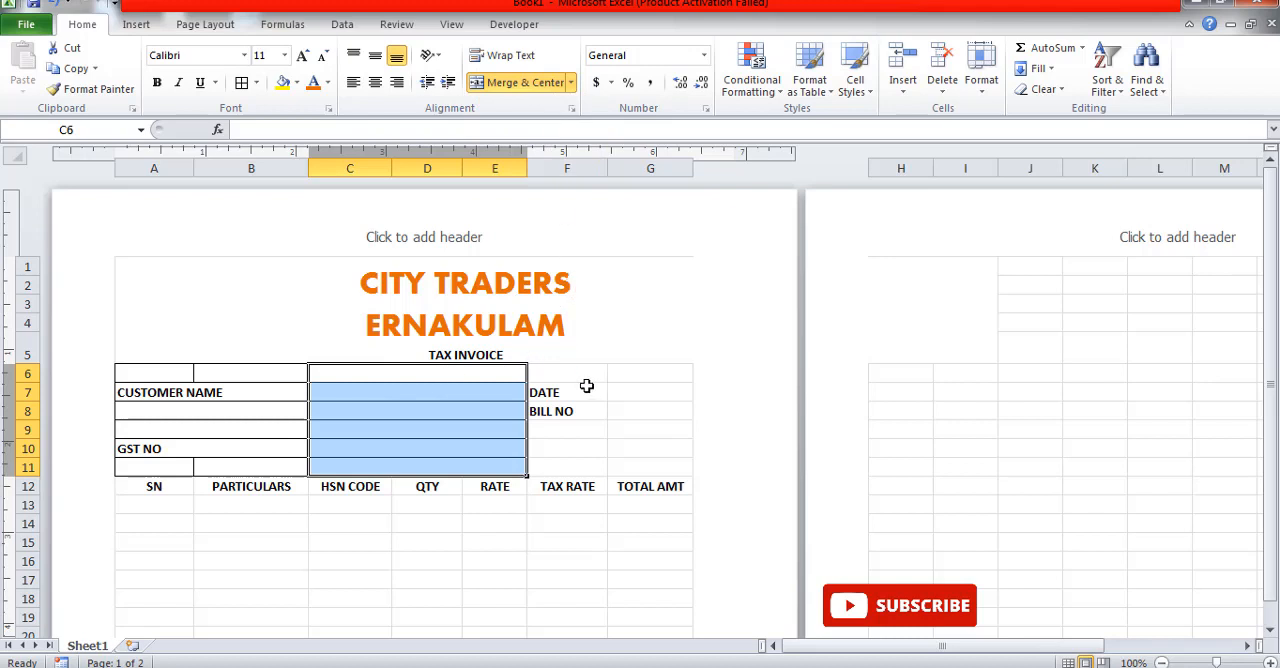
# Step: Apply all borders to the date and bill number block F6:G11
pyautogui.moveTo(572, 379); pyautogui.dragTo(637, 462)
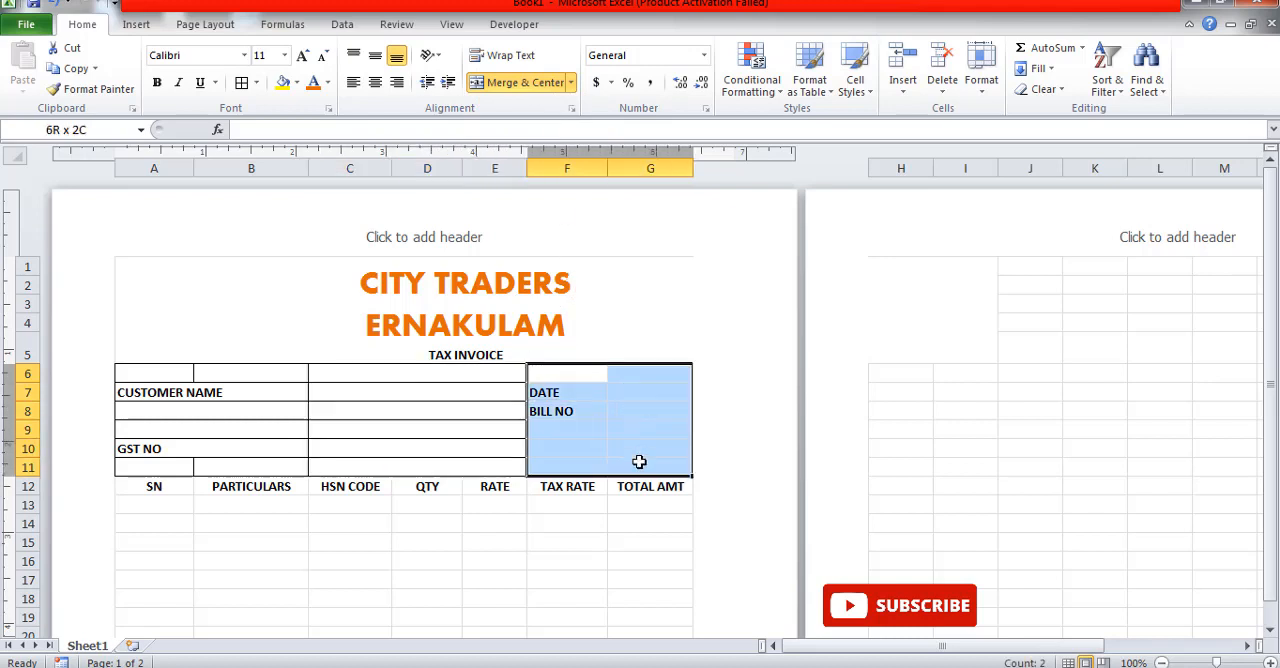
pyautogui.click(241, 82)
pyautogui.click(630, 546)
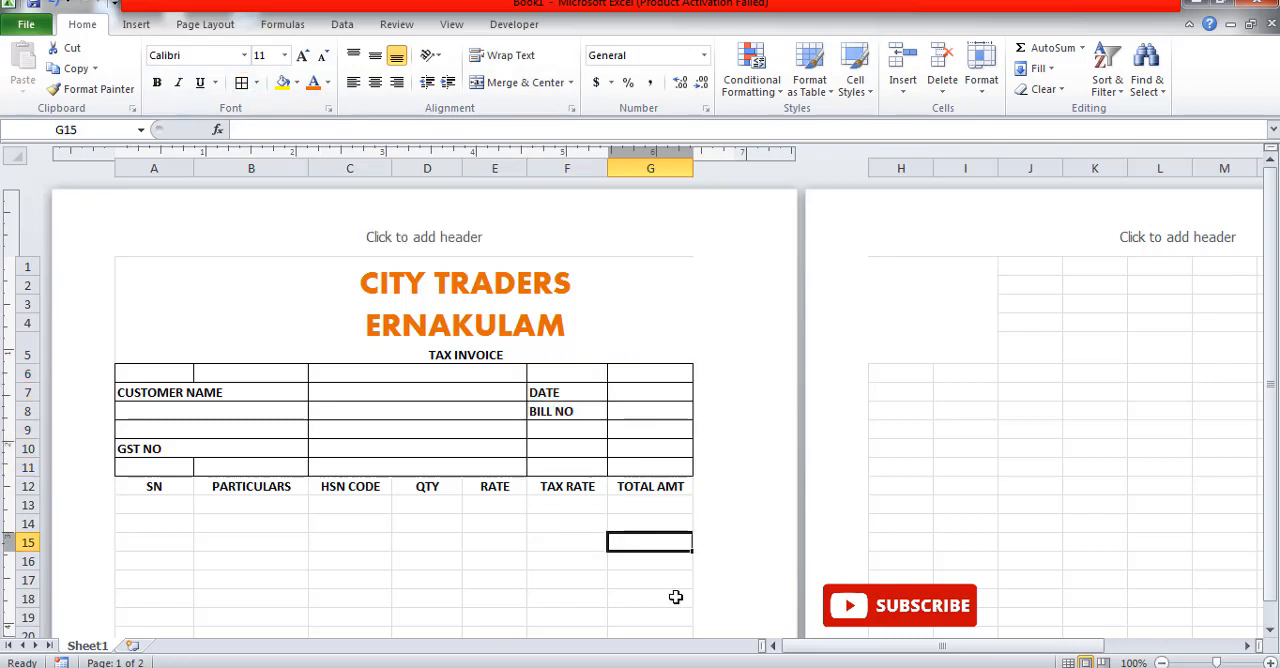
# Step: Apply all borders to the item table from the heading row down to row 44, range A12:G44
pyautogui.scroll(-5, 577, 505)
pyautogui.scroll(3, 577, 505)
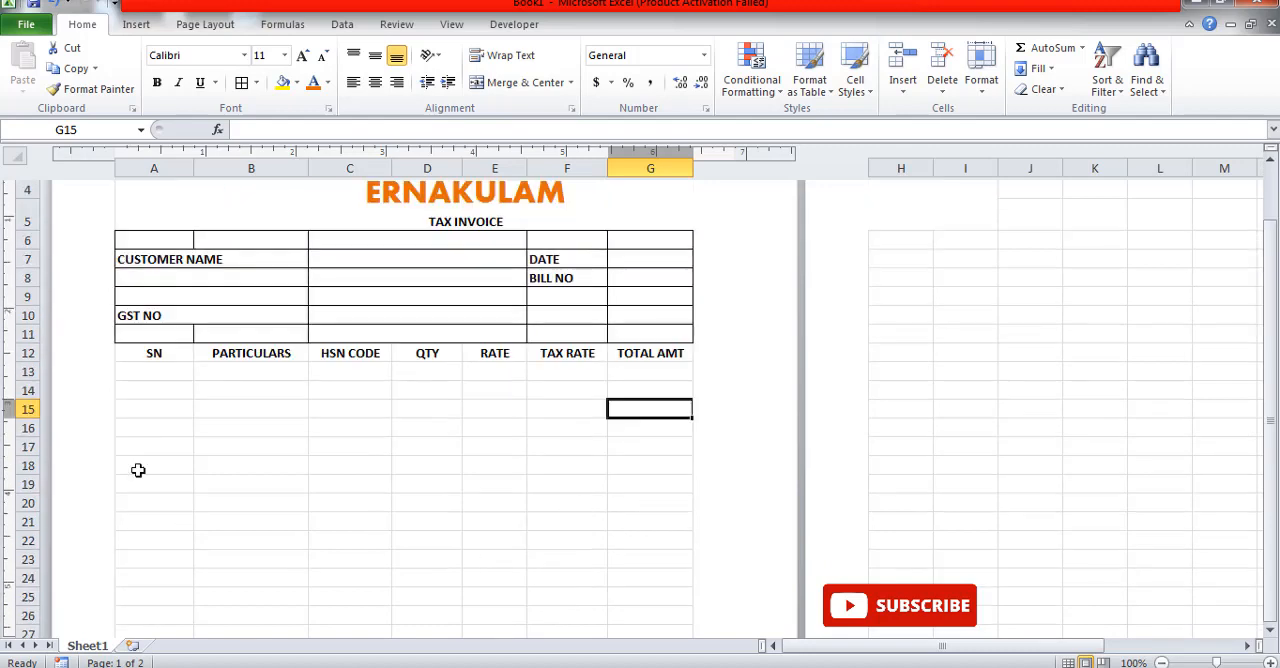
pyautogui.moveTo(133, 355); pyautogui.dragTo(642, 424)
pyautogui.moveTo(643, 424); pyautogui.dragTo(663, 316)
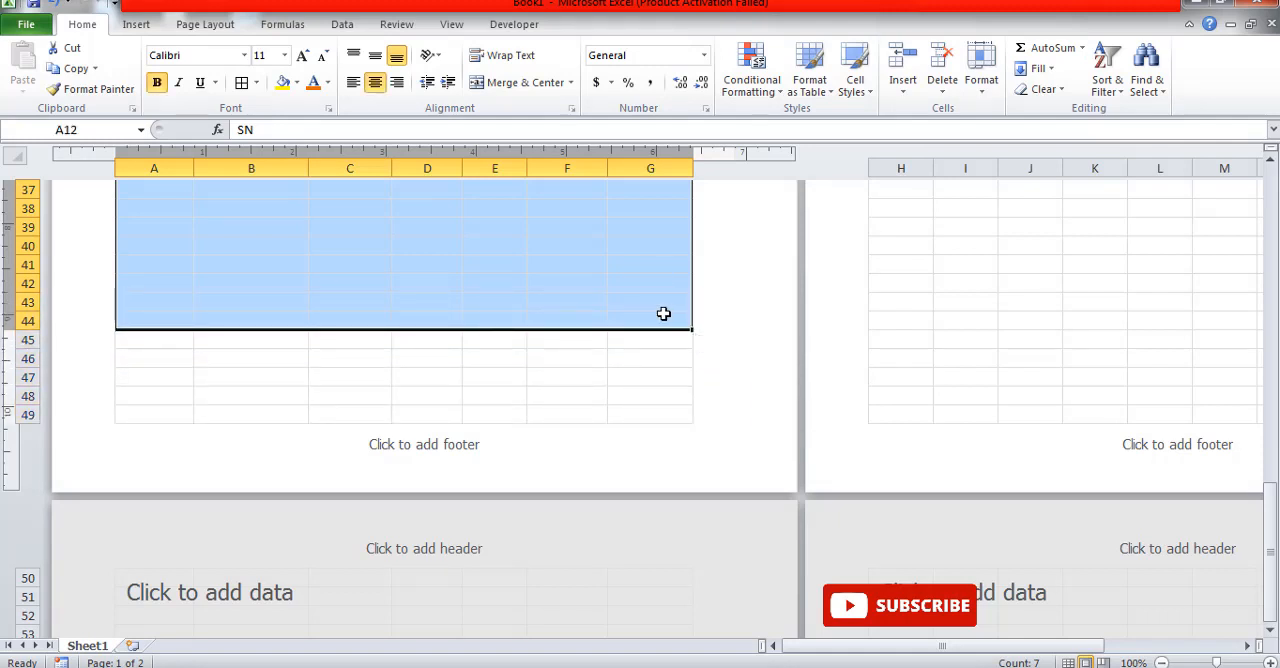
pyautogui.click(241, 82)
pyautogui.scroll(-3, 480, 509)
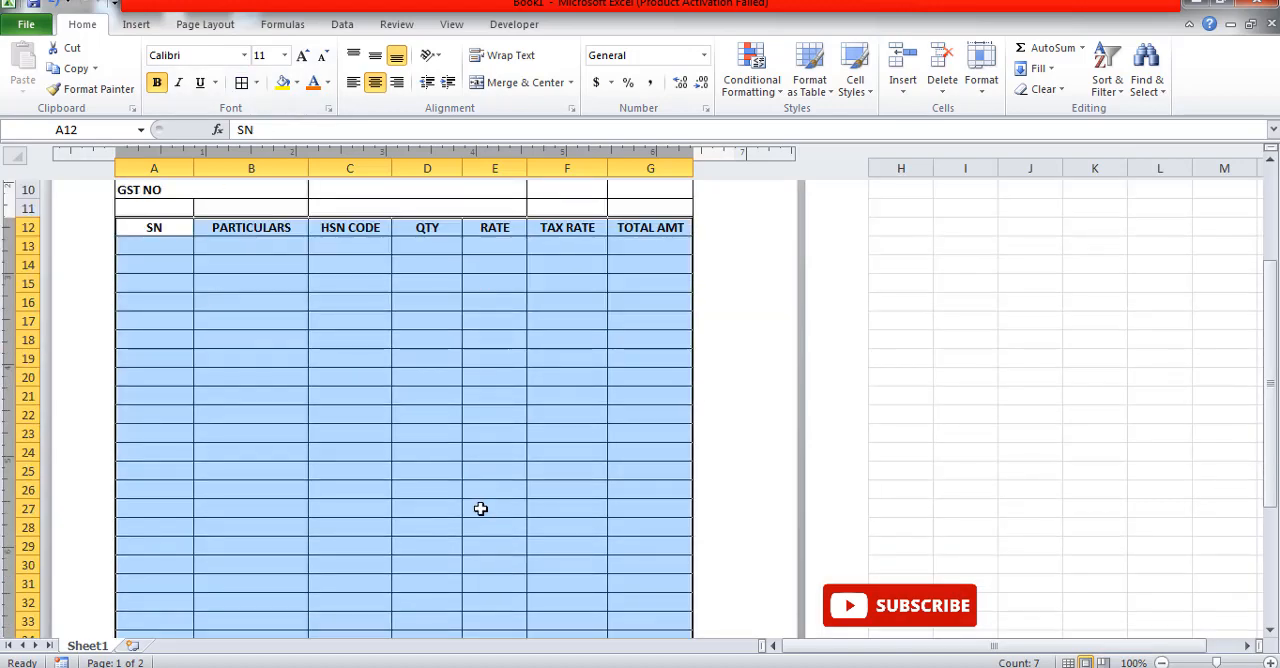
pyautogui.scroll(-7, 480, 509)
pyautogui.scroll(8, 483, 517)
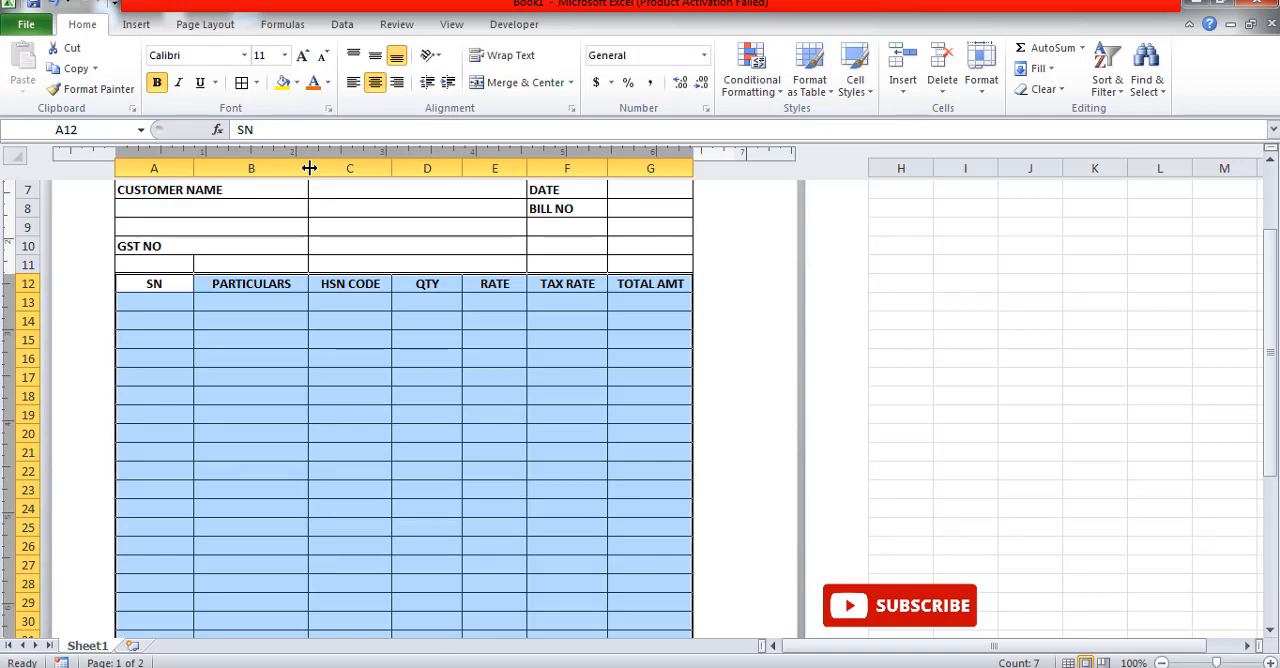
# Step: Widen columns B and G slightly while keeping column G on the first page
pyautogui.moveTo(309, 167); pyautogui.dragTo(322, 167)
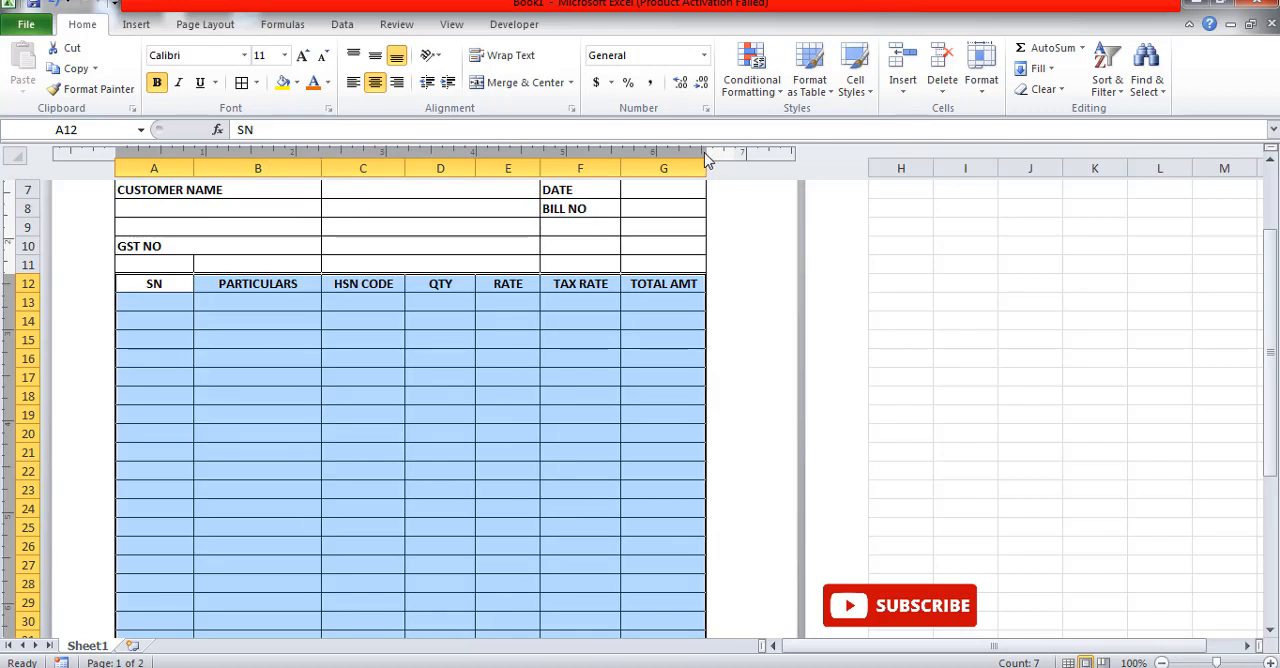
pyautogui.moveTo(705, 164); pyautogui.dragTo(740, 178)
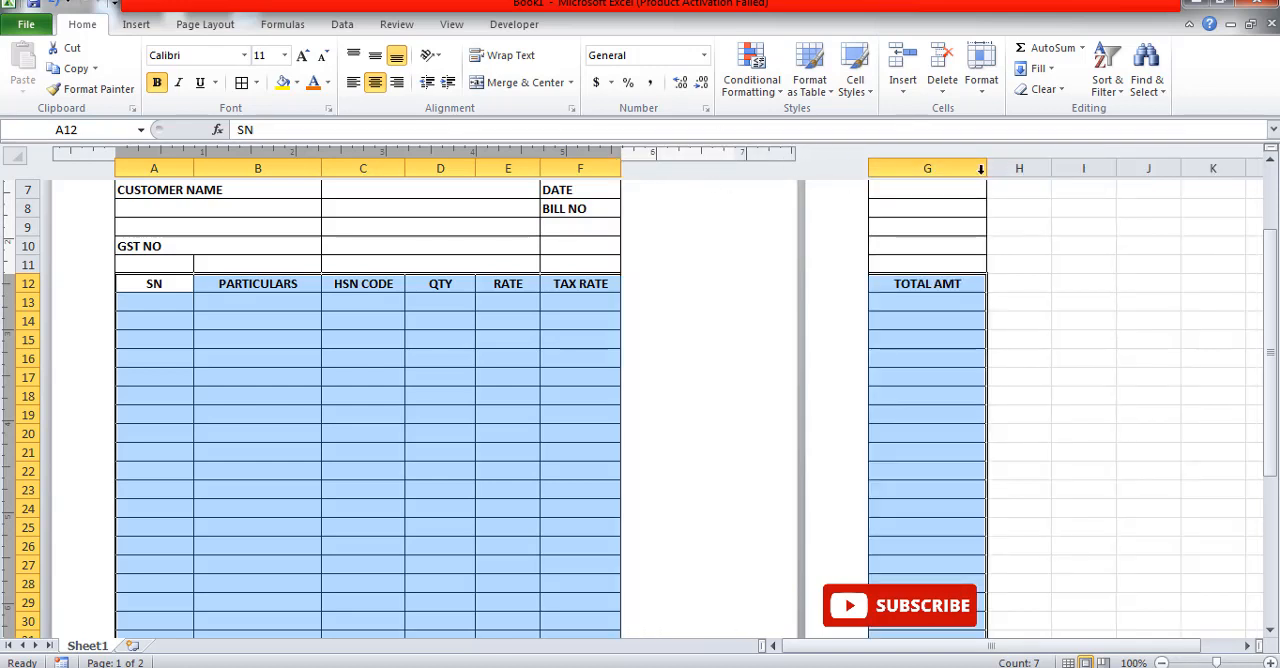
pyautogui.moveTo(985, 169); pyautogui.dragTo(939, 169)
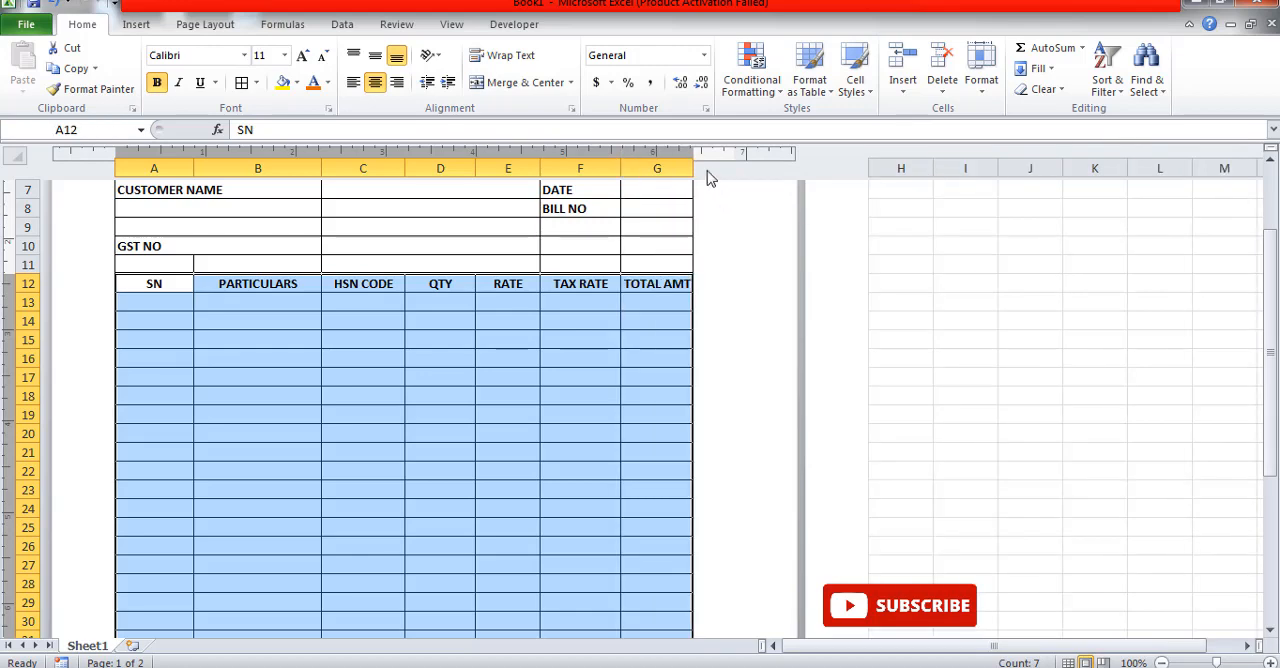
pyautogui.moveTo(693, 166); pyautogui.dragTo(710, 167)
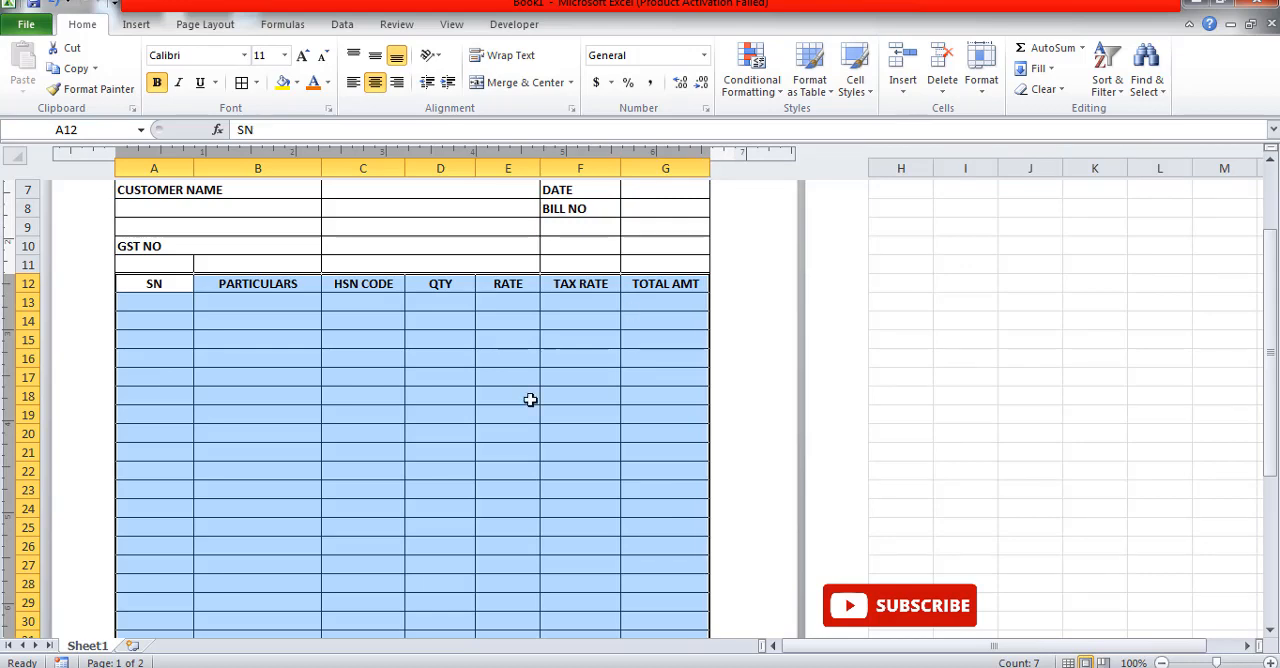
pyautogui.click(218, 380)
pyautogui.scroll(-7, 402, 441)
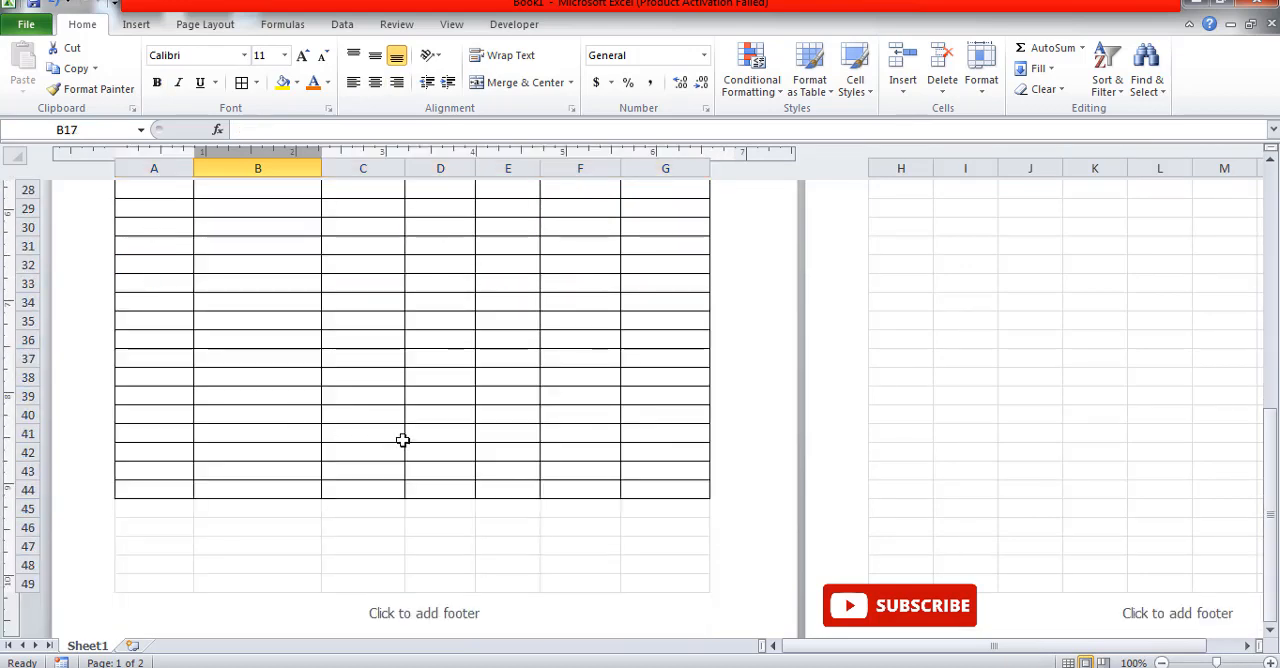
pyautogui.scroll(8, 457, 443)
pyautogui.scroll(2, 510, 441)
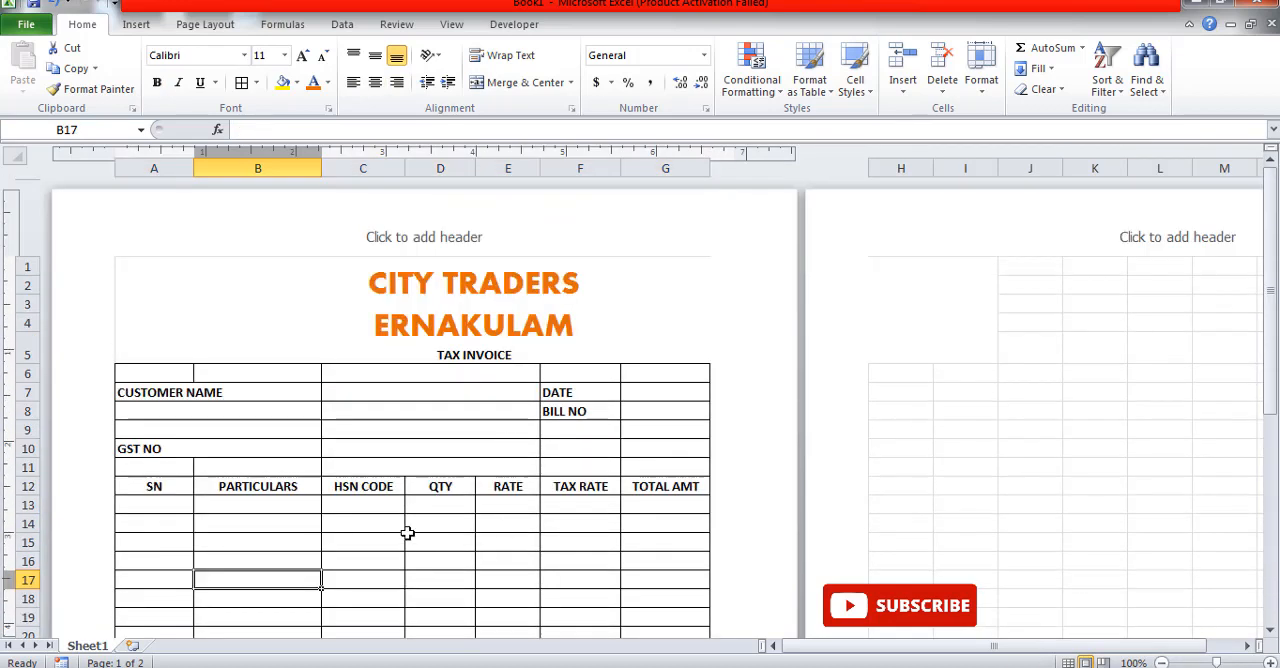
# Step: Merge columns A to E across within each of rows 39 to 44 at the end of the item table
pyautogui.scroll(-10, 407, 533)
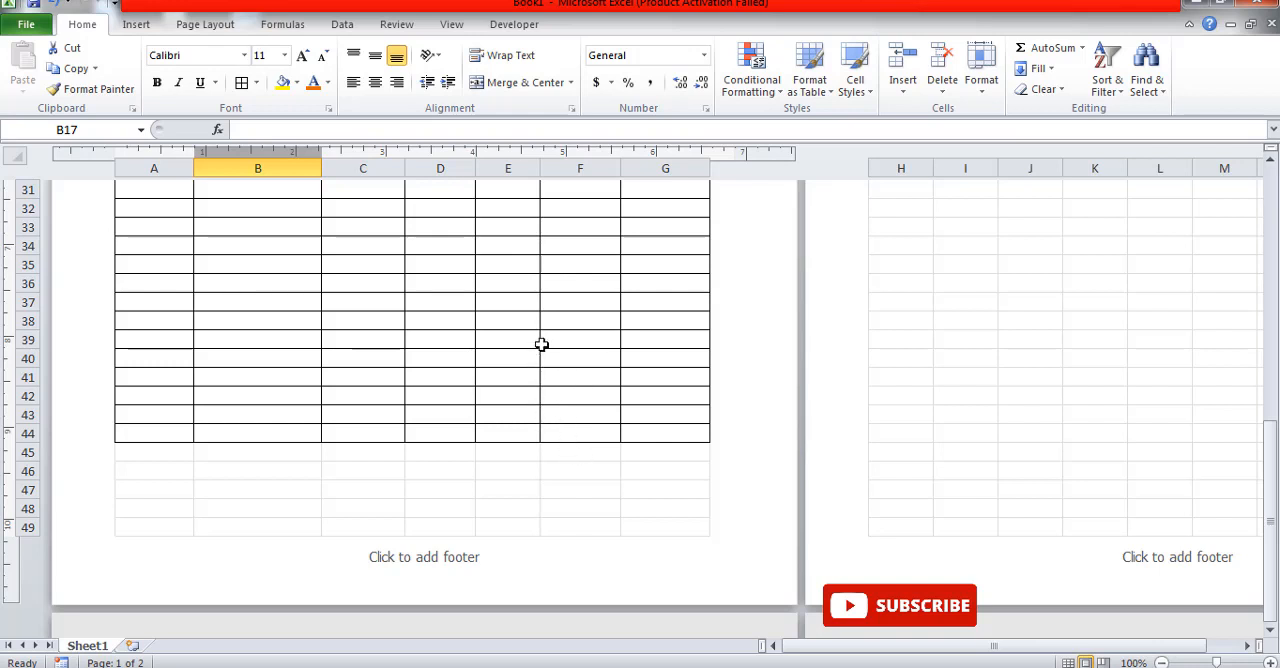
pyautogui.moveTo(557, 343); pyautogui.dragTo(164, 396)
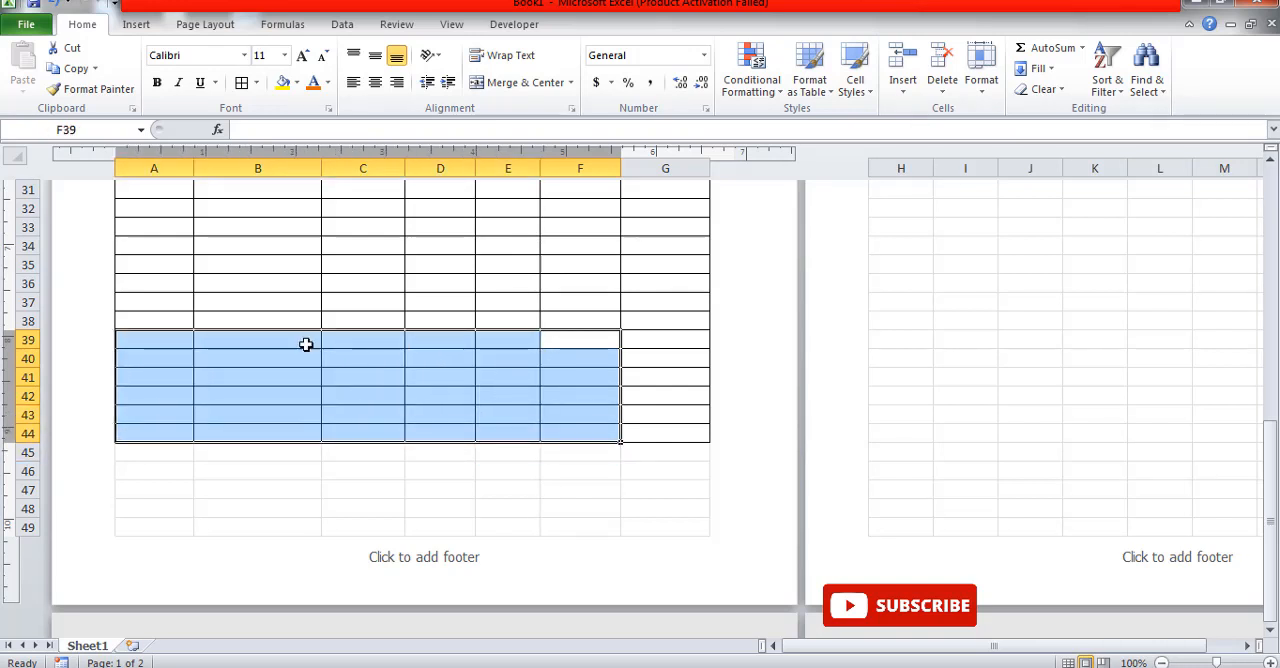
pyautogui.click(572, 83)
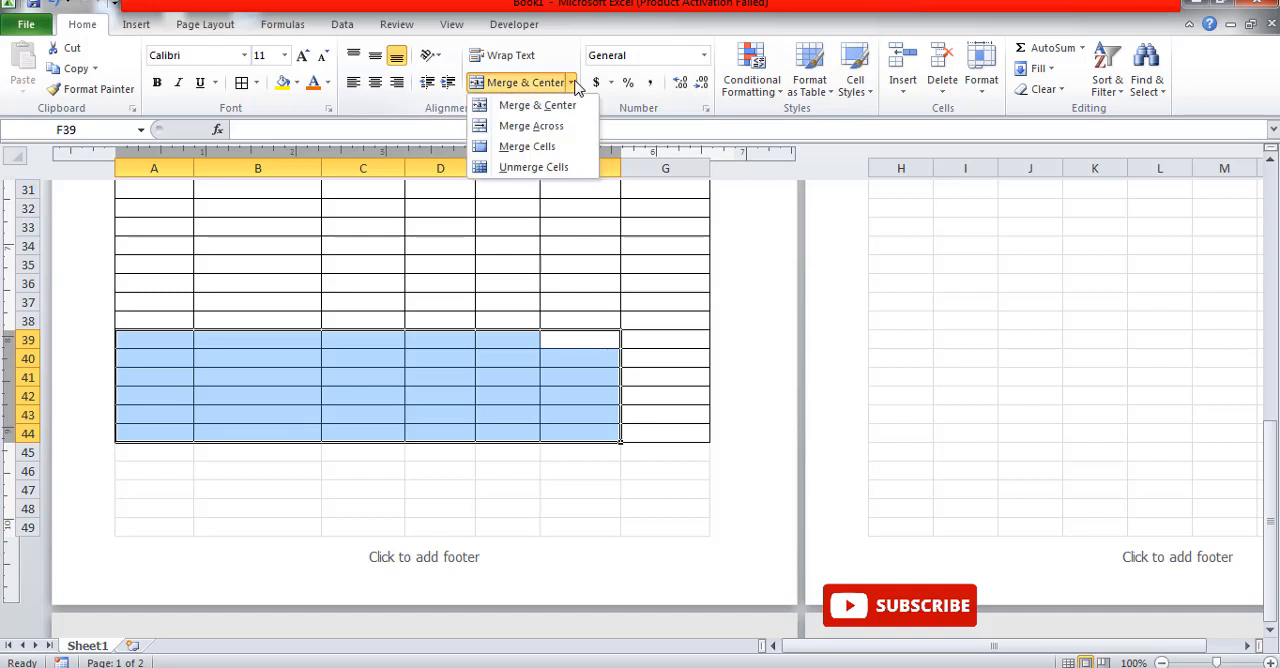
pyautogui.click(503, 340)
pyautogui.moveTo(505, 341); pyautogui.dragTo(166, 384)
pyautogui.click(571, 82)
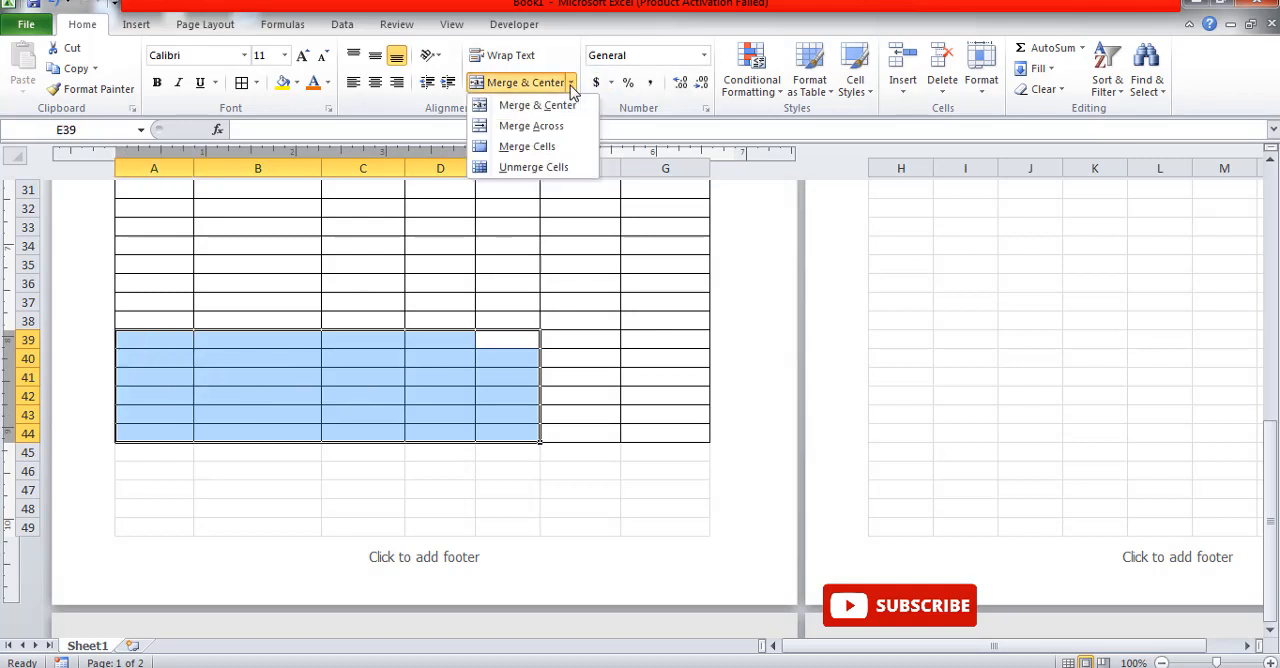
pyautogui.click(567, 127)
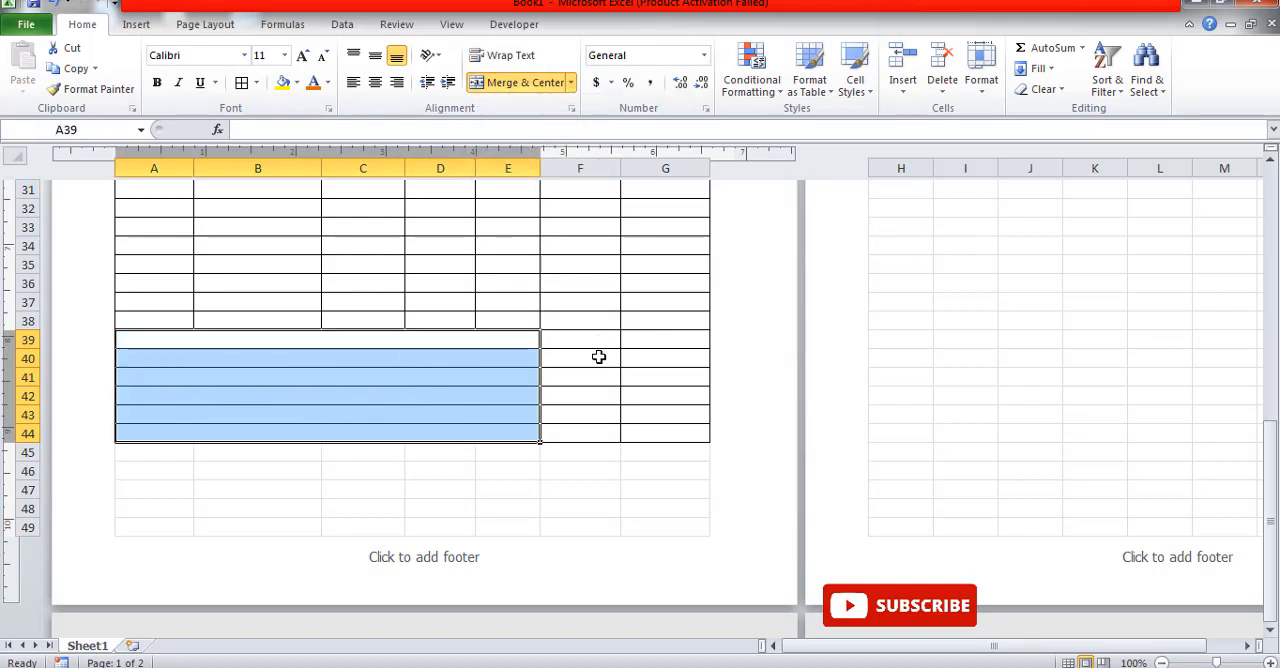
# Step: Enter the label TOTAL in merged row 39 below the item table
pyautogui.moveTo(597, 355); pyautogui.dragTo(590, 395)
pyautogui.click(496, 340)
pyautogui.click(496, 340)
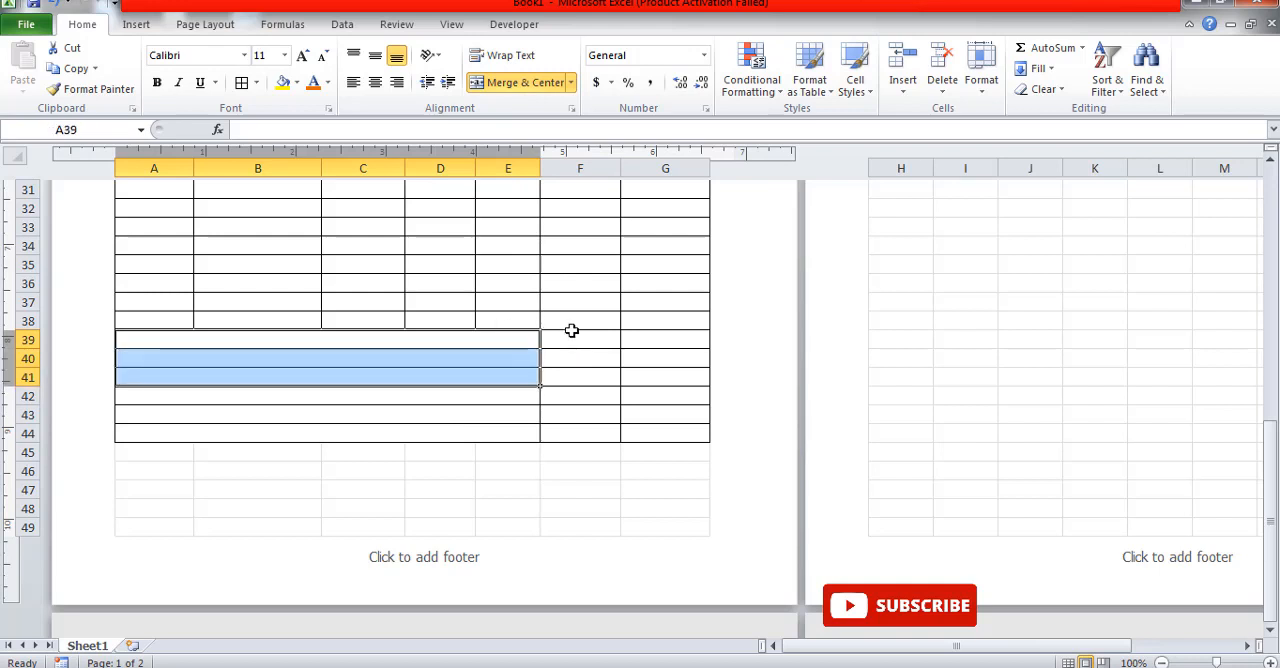
pyautogui.press('Up')
pyautogui.press('Down')
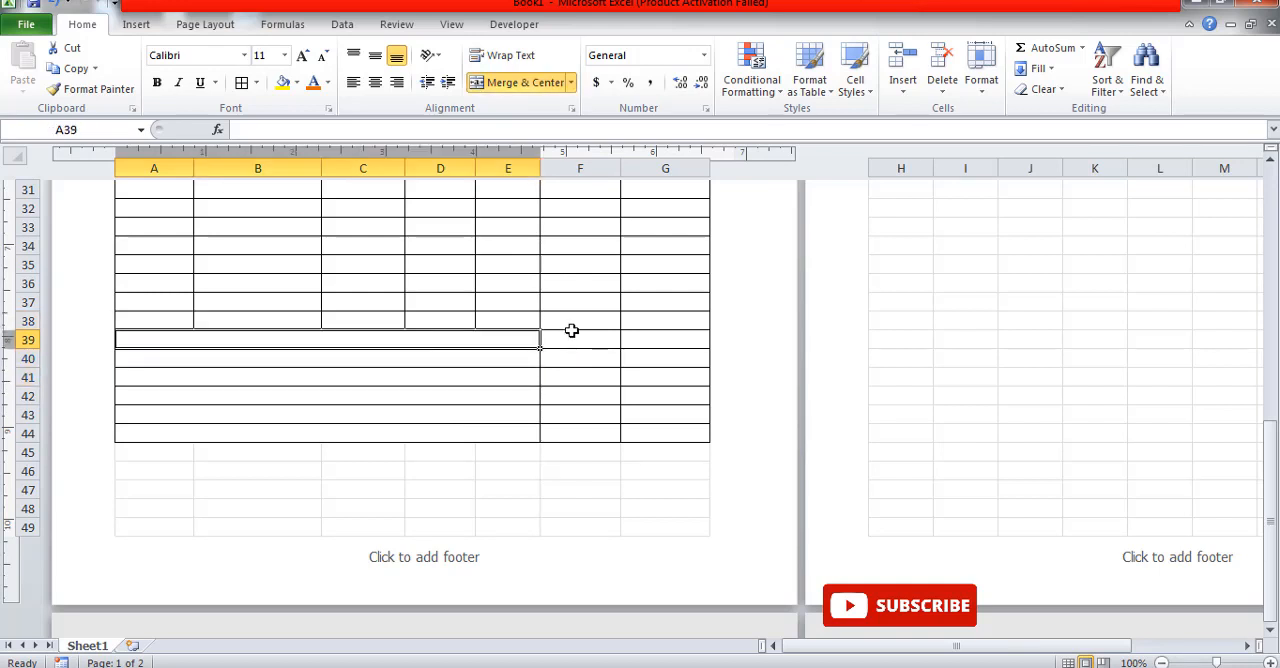
pyautogui.write('TOTAL')
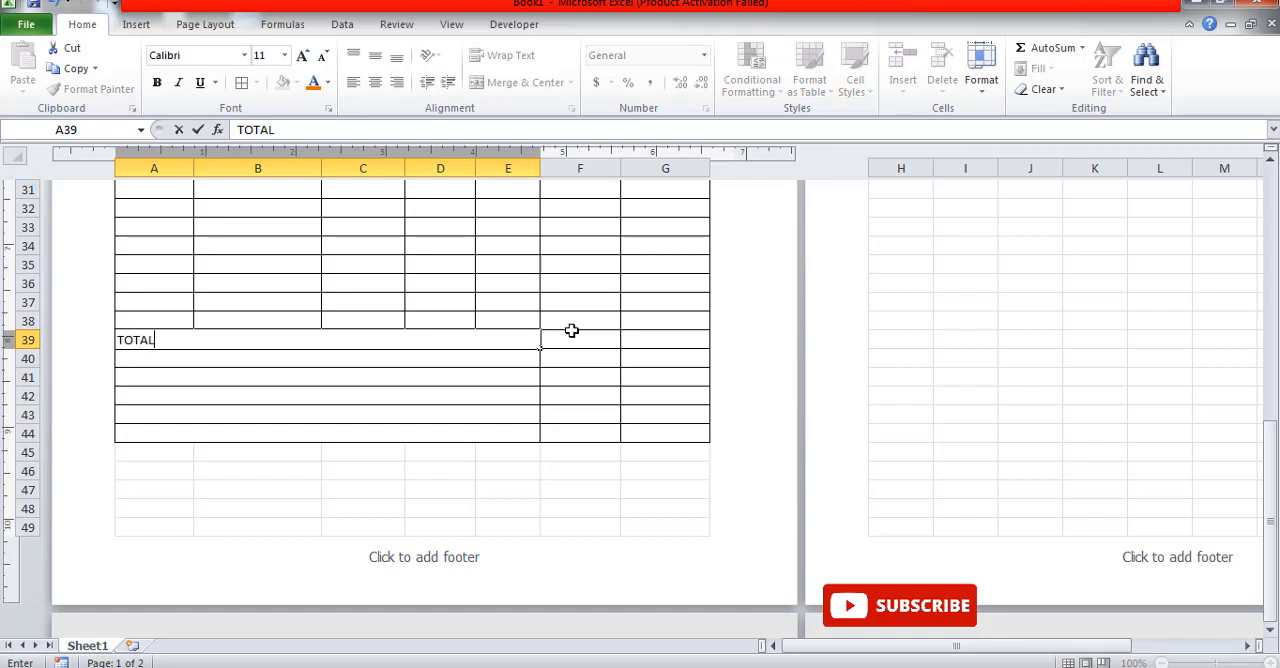
pyautogui.press('Return')
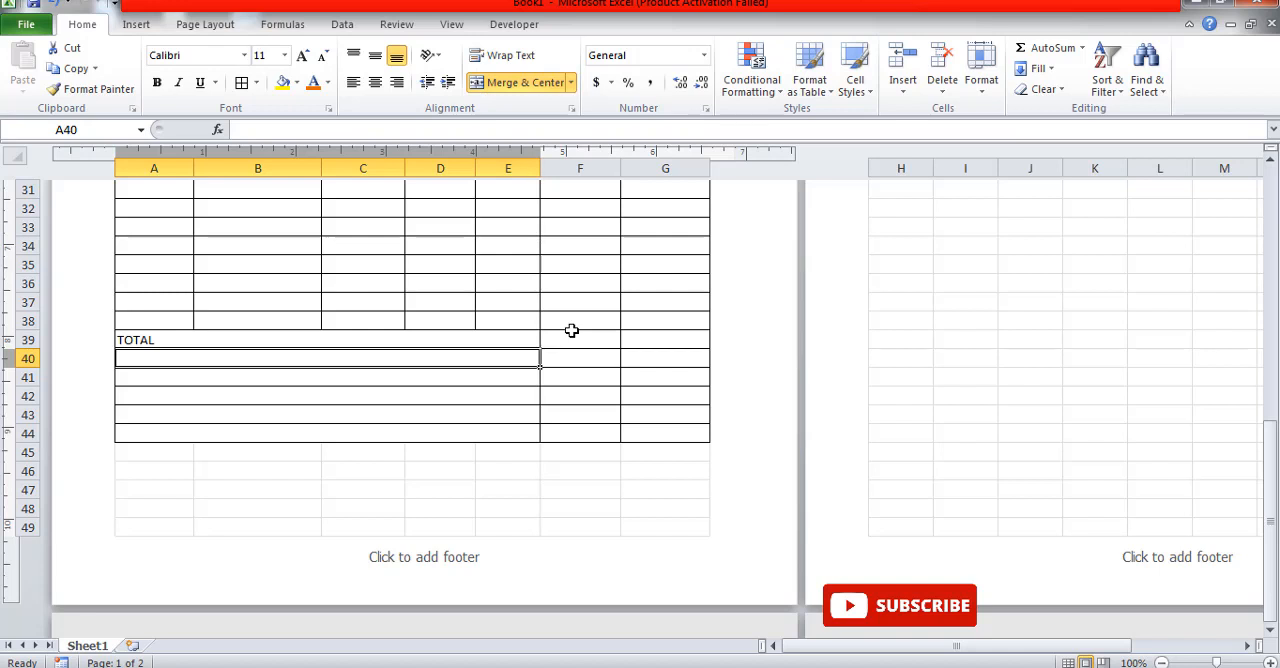
# Step: Label merged rows 40 to 42 as CGST, SGST and IGST, one per row
pyautogui.write('CG')
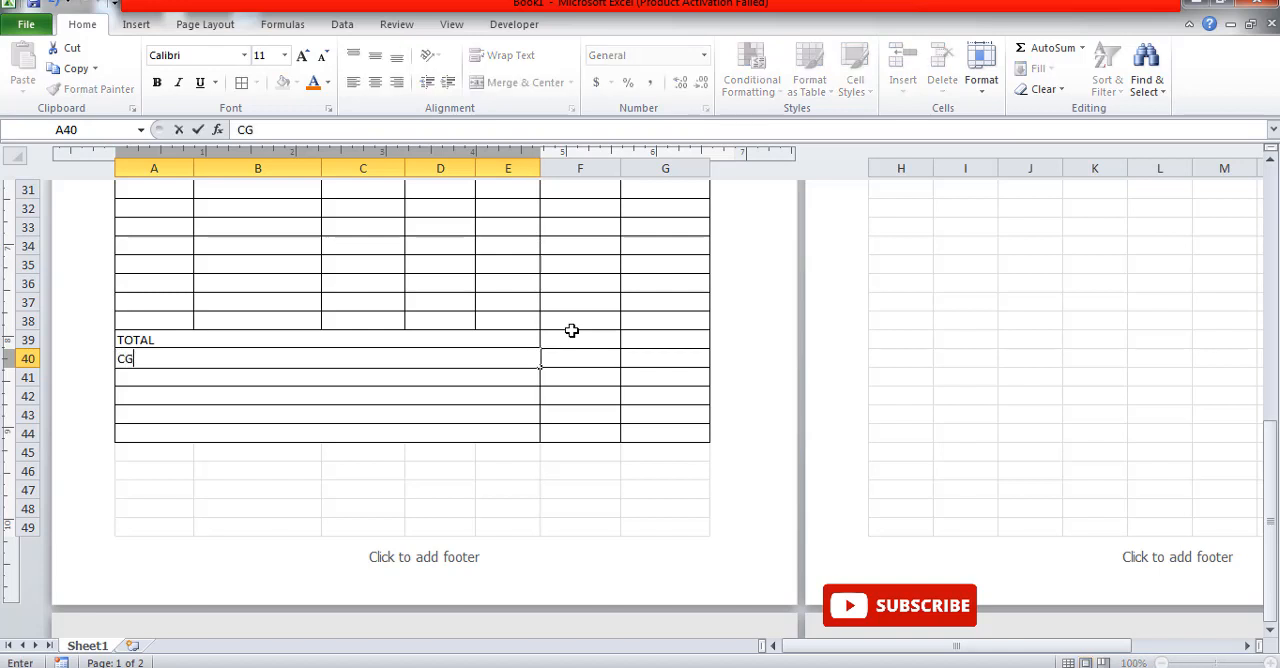
pyautogui.write('ST')
pyautogui.press('Return')
pyautogui.write('S')
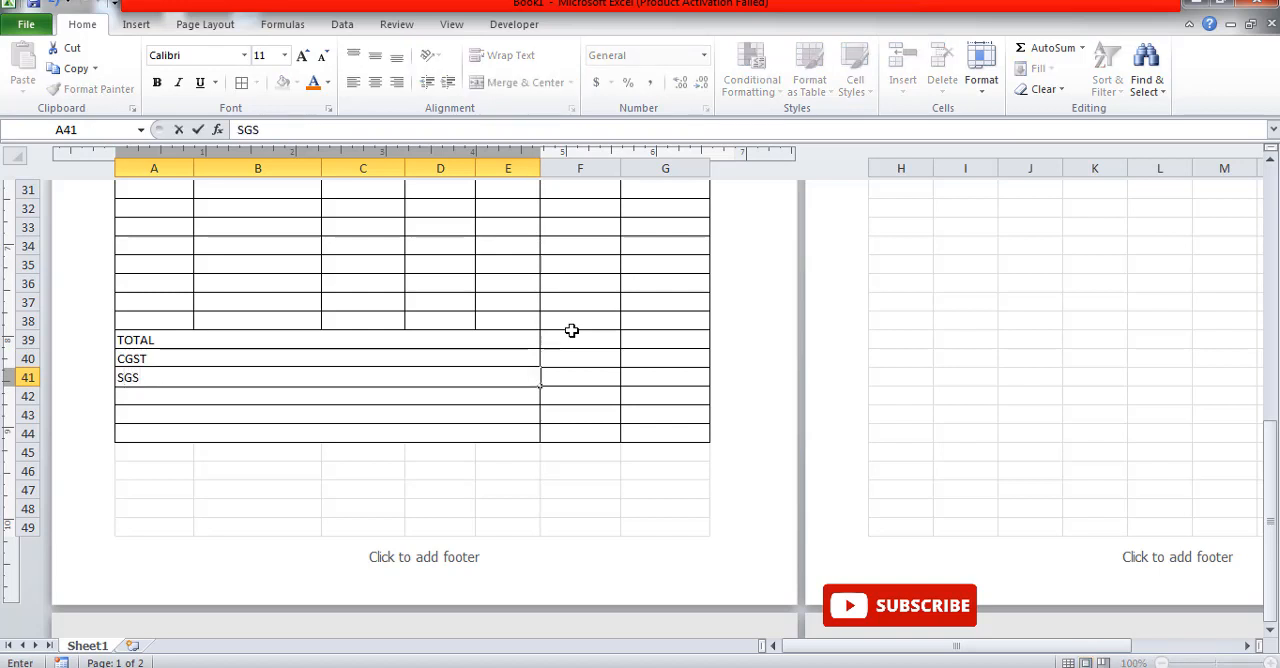
pyautogui.click(186, 394)
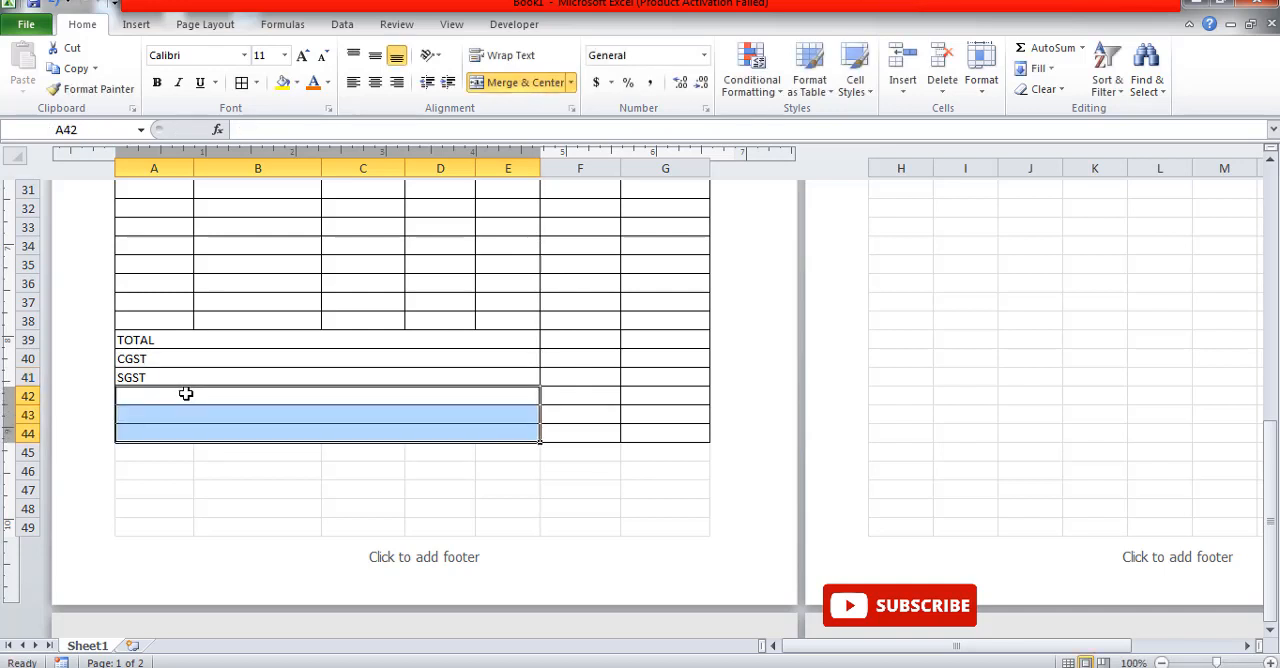
pyautogui.press('Up')
pyautogui.press('Down')
pyautogui.write('I')
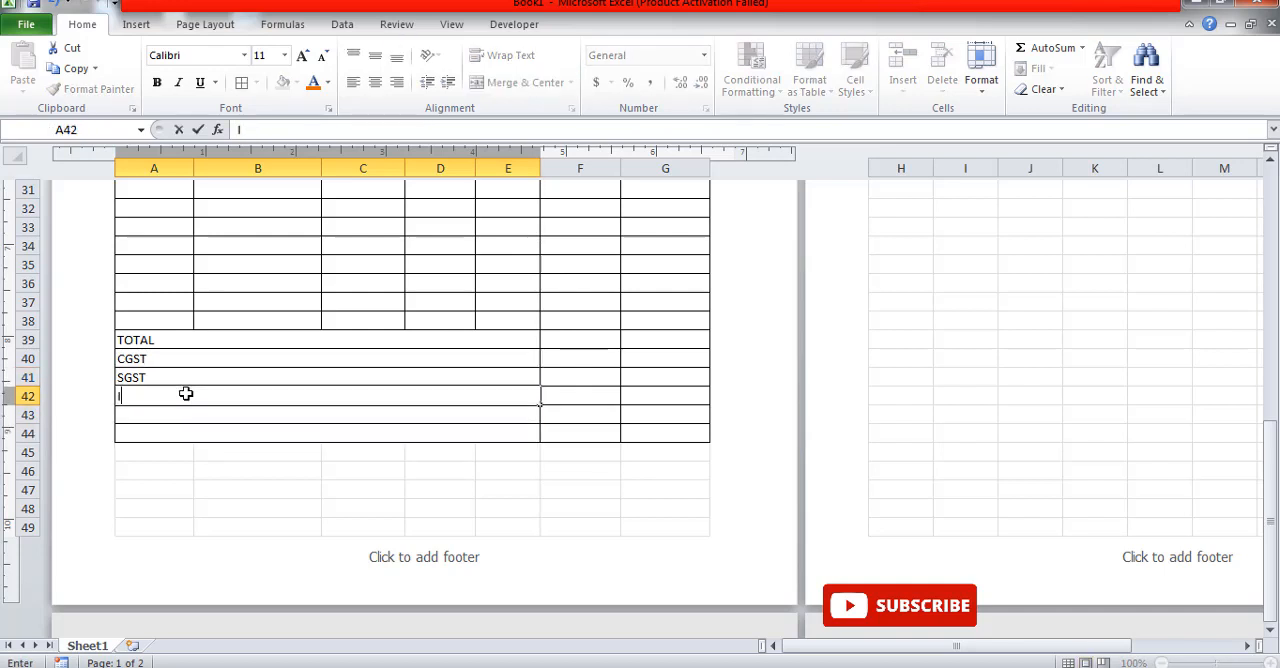
pyautogui.write('GST')
# Step: Enter the label GRAND TOTAL in merged row 43 below IGST
pyautogui.click(168, 421)
pyautogui.hotkey('shift', 'Up')
pyautogui.hotkey('shift', 'Up')
pyautogui.hotkey('shift', 'Up')
pyautogui.hotkey('shift', 'Down')
pyautogui.hotkey('shift', 'Down')
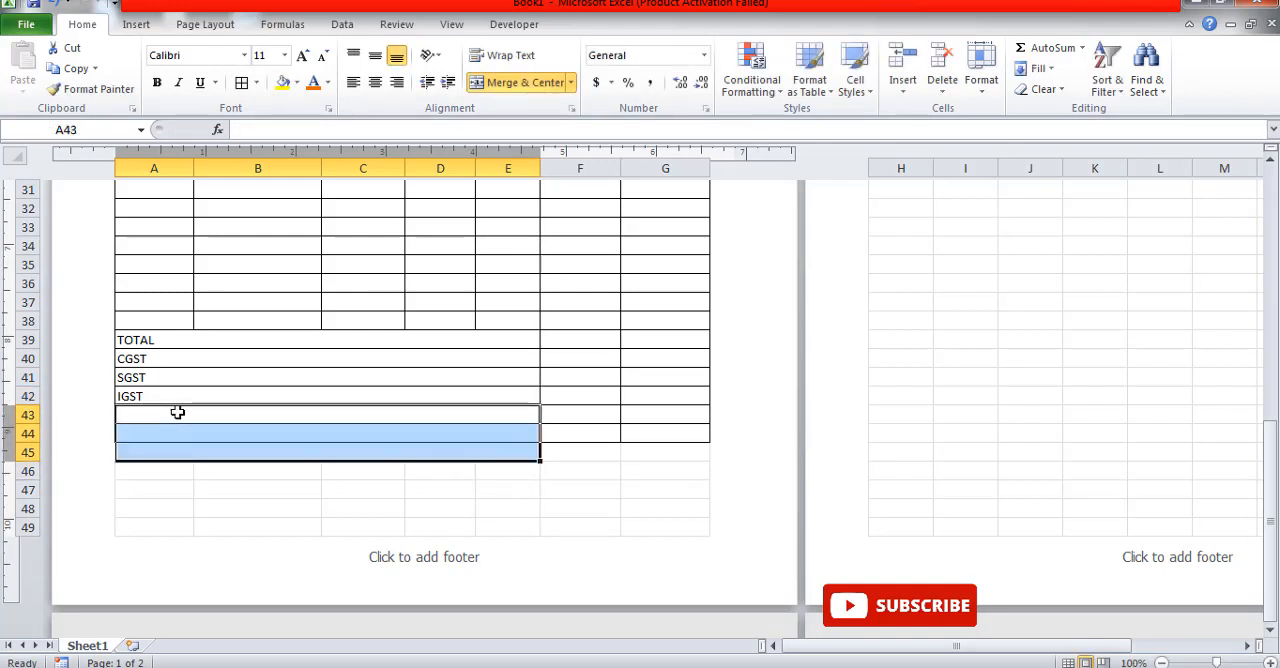
pyautogui.press('Up')
pyautogui.press('Down')
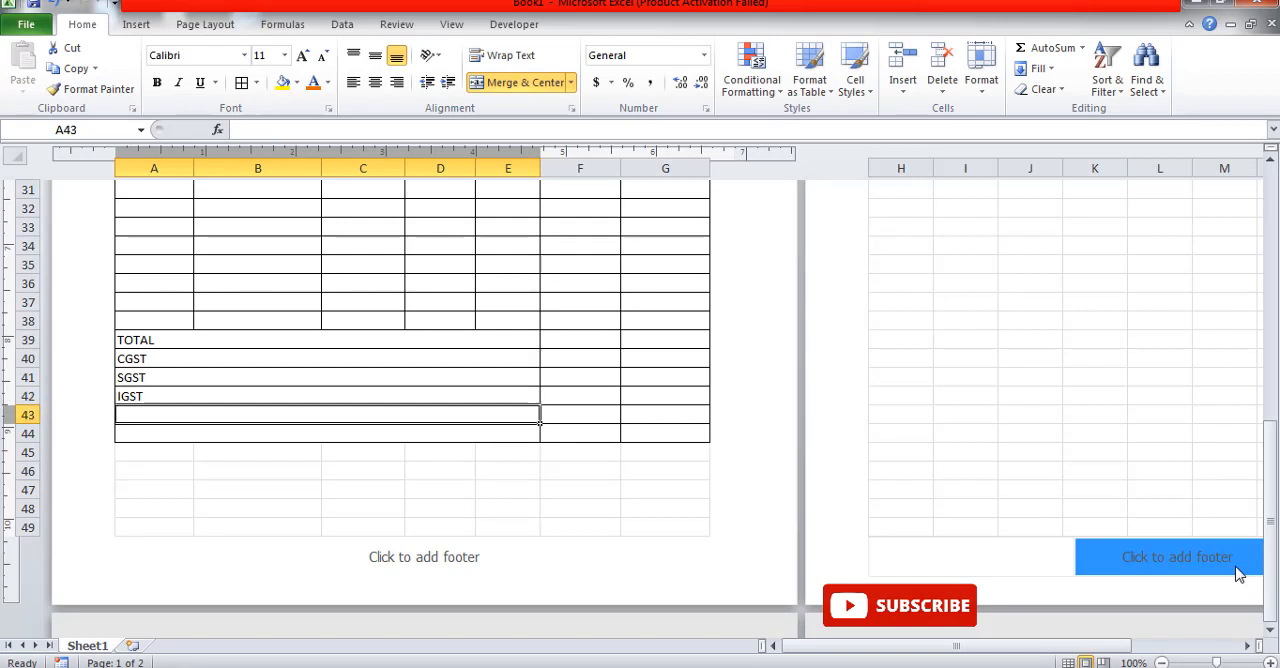
pyautogui.write('GRAND TOTAL')
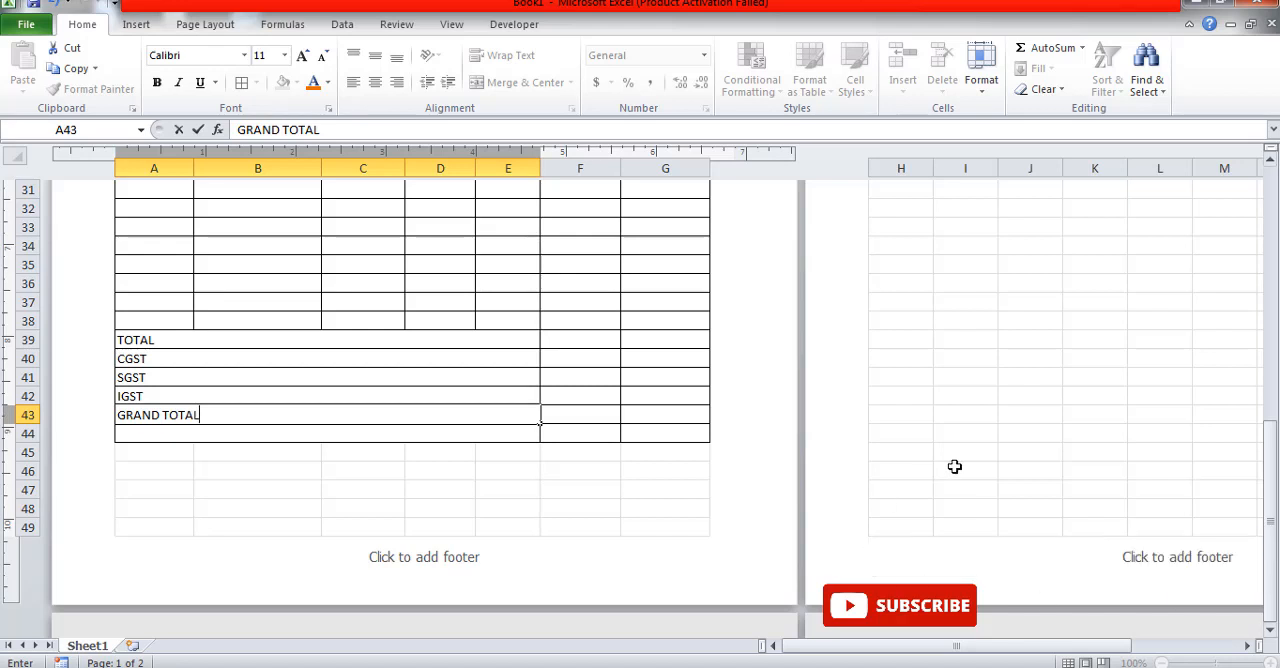
pyautogui.moveTo(957, 466); pyautogui.dragTo(965, 505)
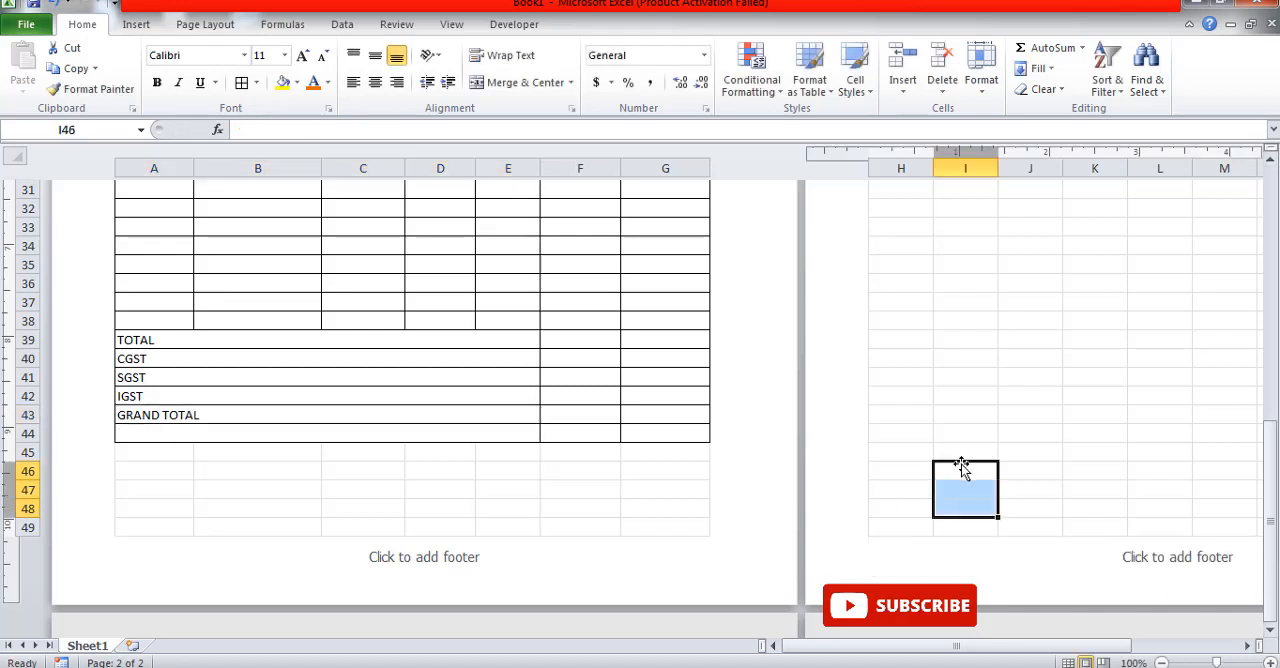
# Step: Right-align the summary labels in A39:E44 and format them bold at font size 12
pyautogui.moveTo(180, 340); pyautogui.dragTo(206, 394)
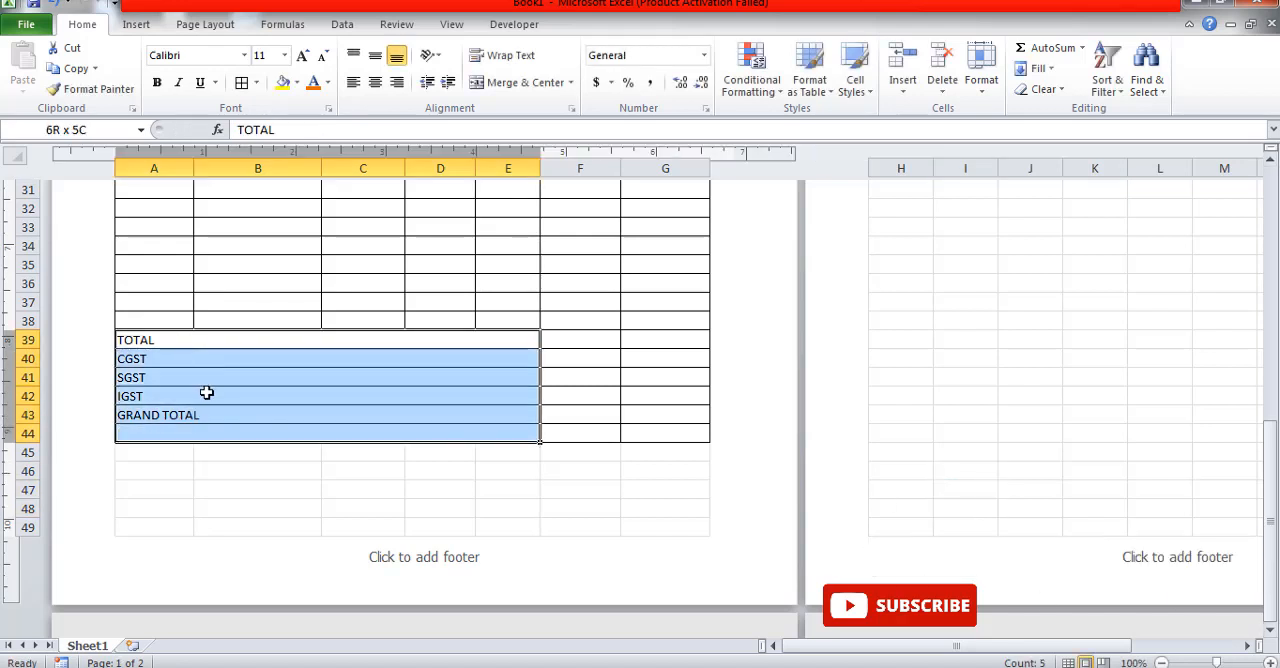
pyautogui.click(397, 82)
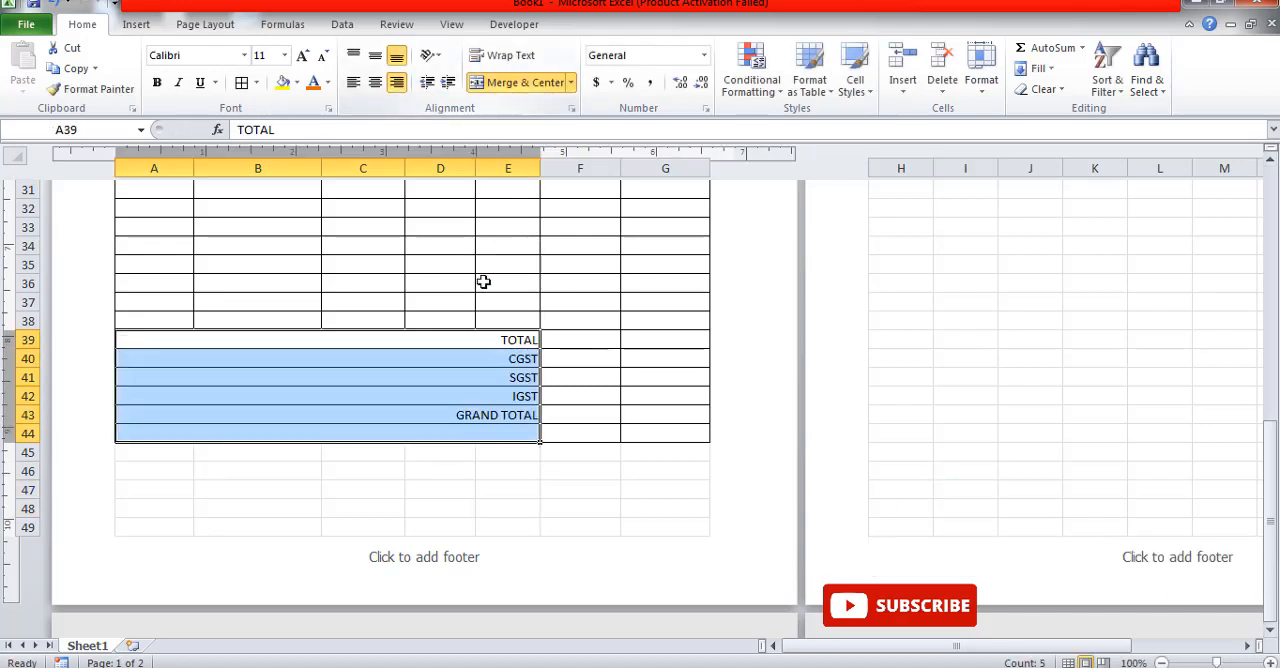
pyautogui.click(156, 82)
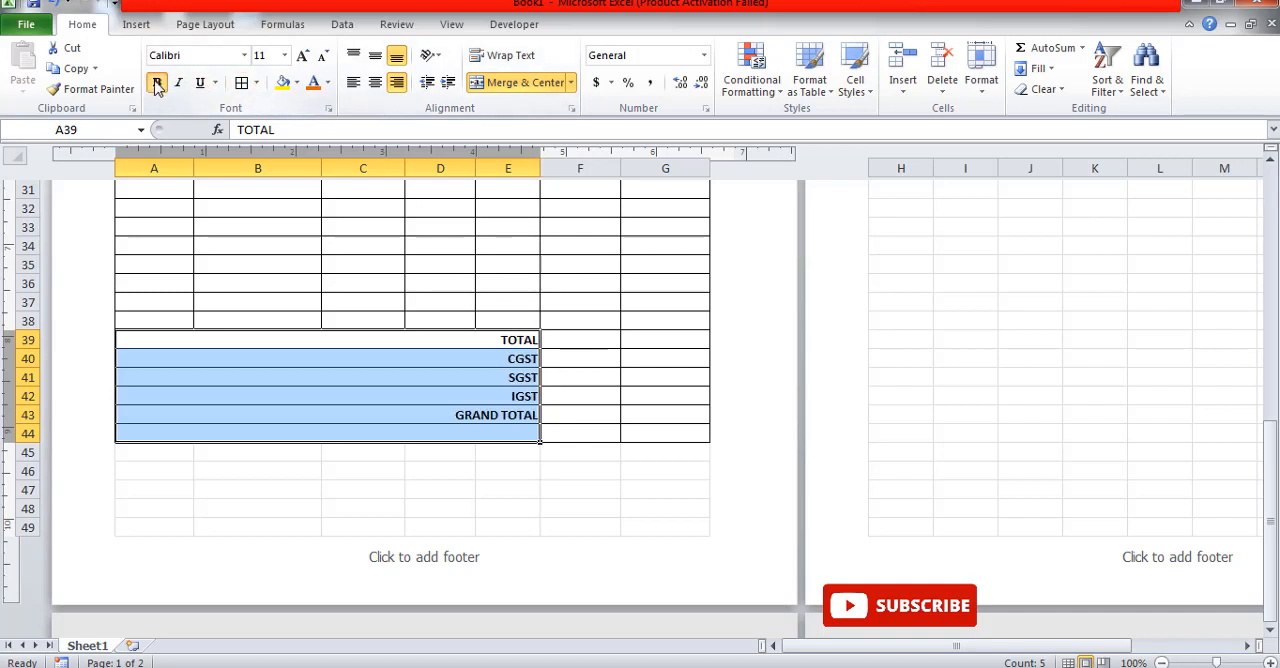
pyautogui.click(303, 56)
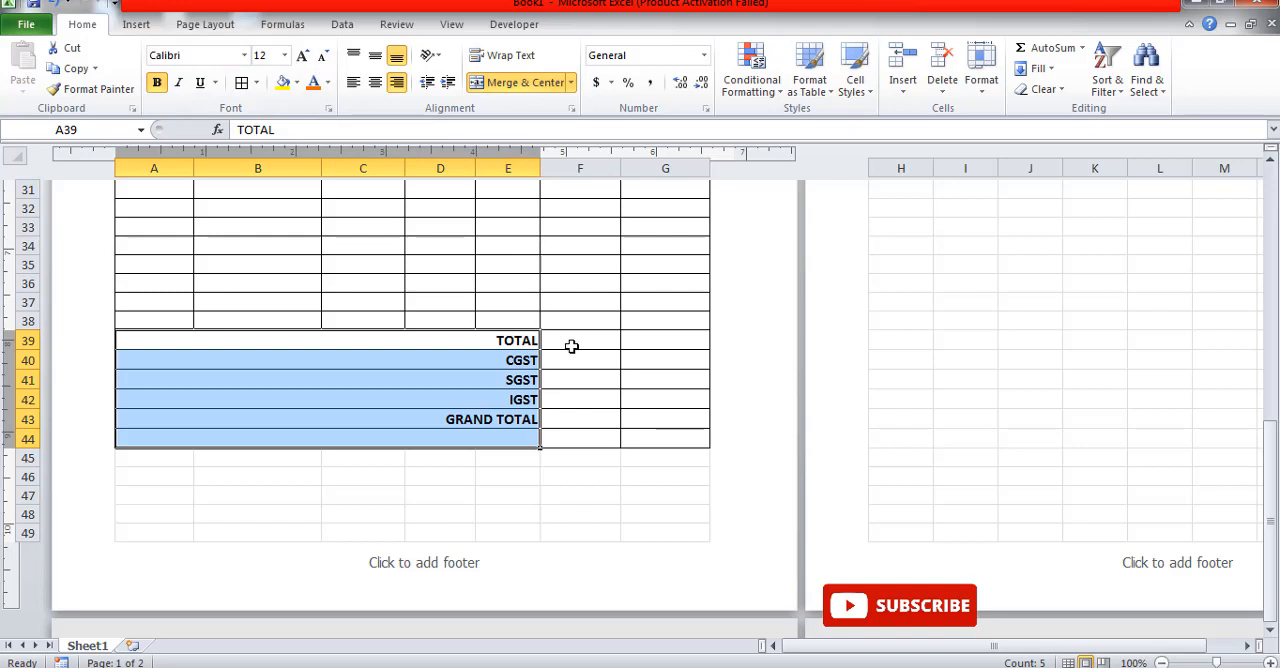
# Step: Make the summary value cells F39:G44 bold
pyautogui.moveTo(574, 345); pyautogui.dragTo(652, 438)
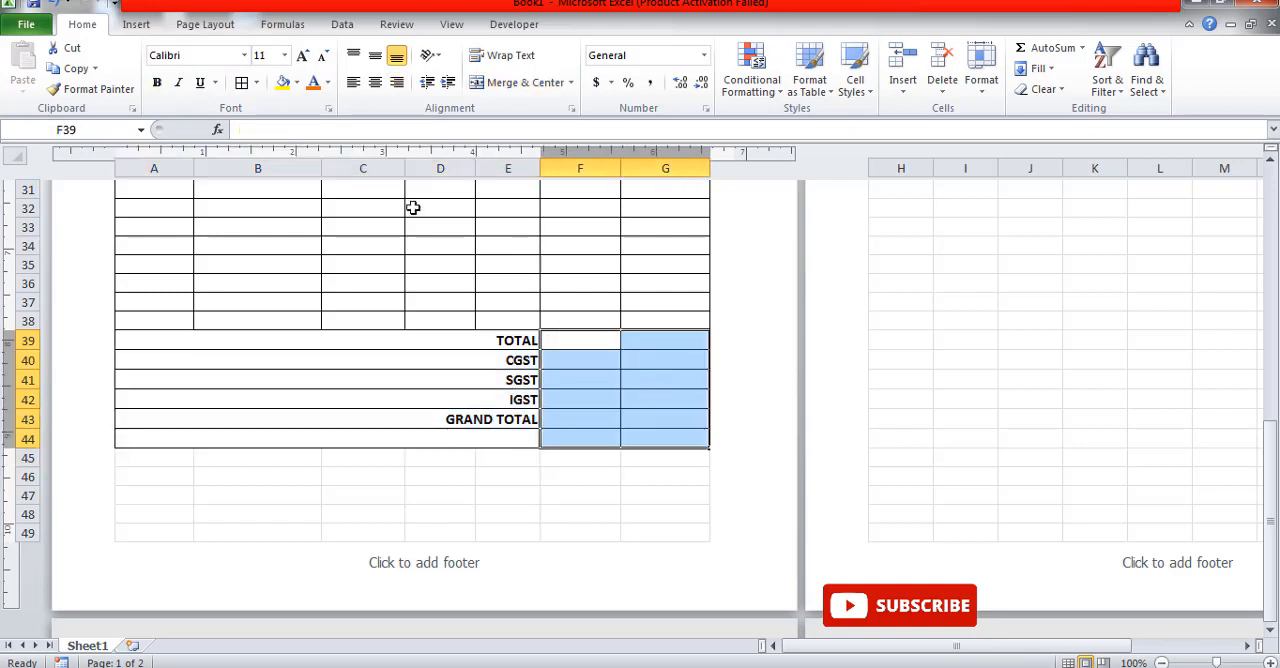
pyautogui.click(157, 83)
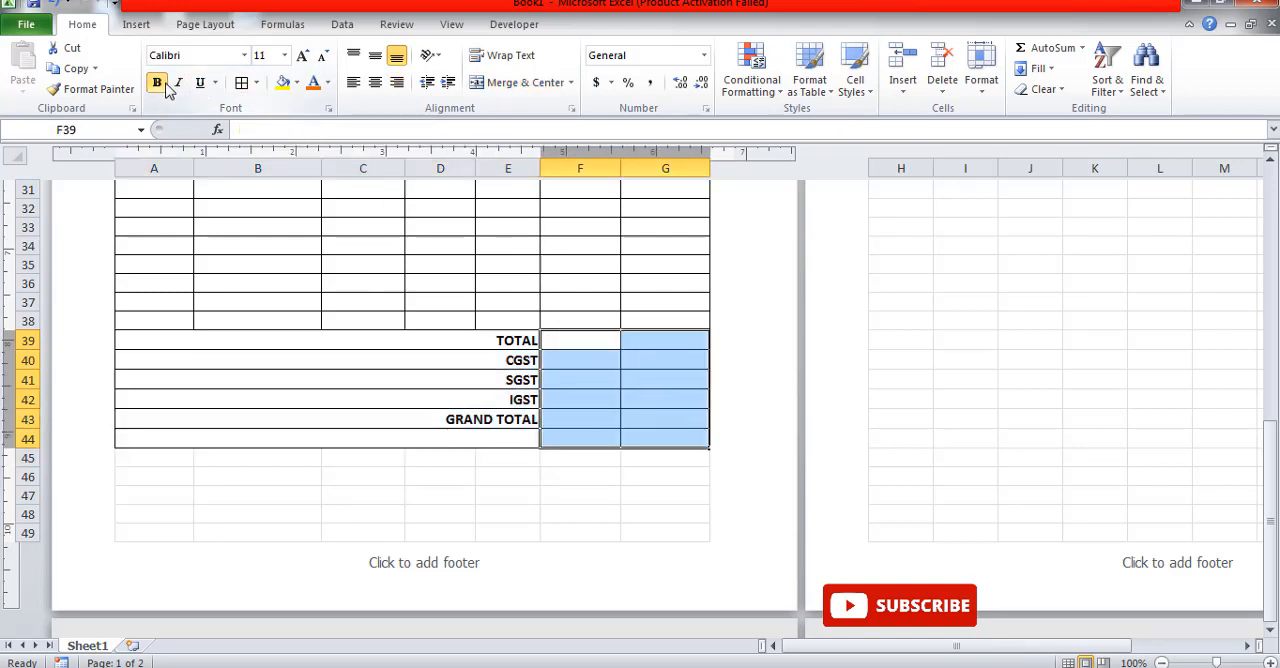
pyautogui.moveTo(671, 358); pyautogui.dragTo(703, 446)
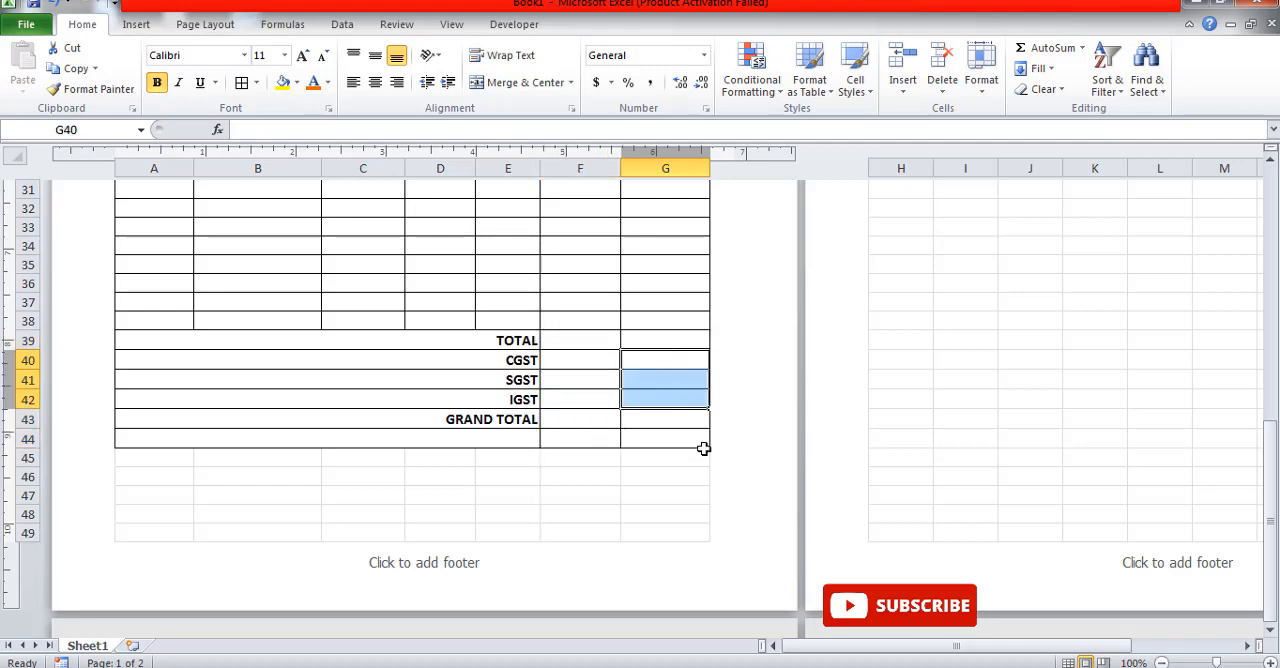
# Step: Enter the quantity times rate formula =D13*E13 in G13 and fill it down the TOTAL AMT column to G38
pyautogui.scroll(7, 703, 449)
pyautogui.scroll(4, 690, 452)
pyautogui.scroll(-3, 677, 457)
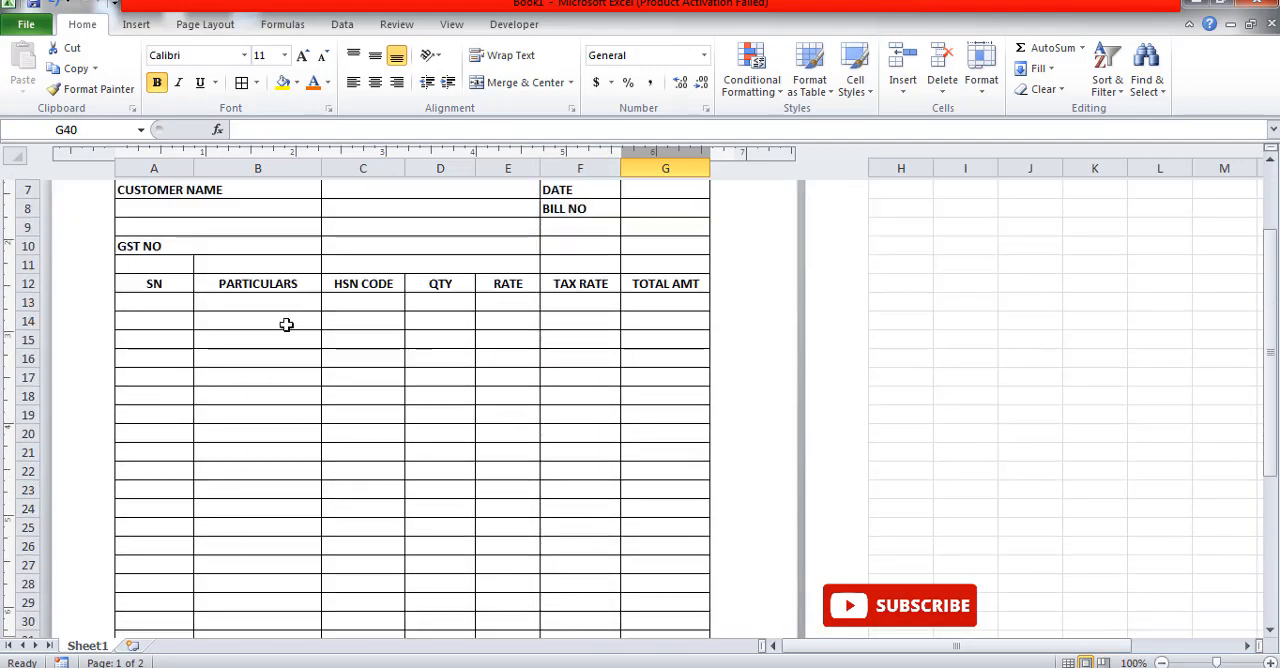
pyautogui.click(671, 301)
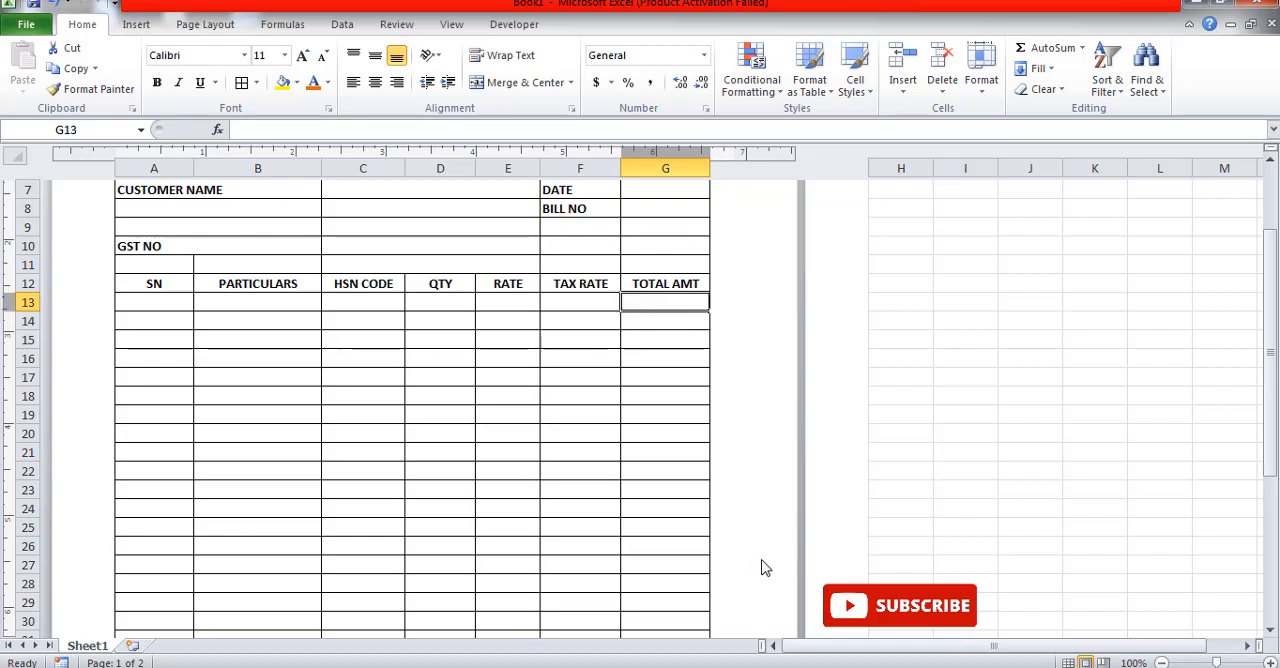
pyautogui.write('=')
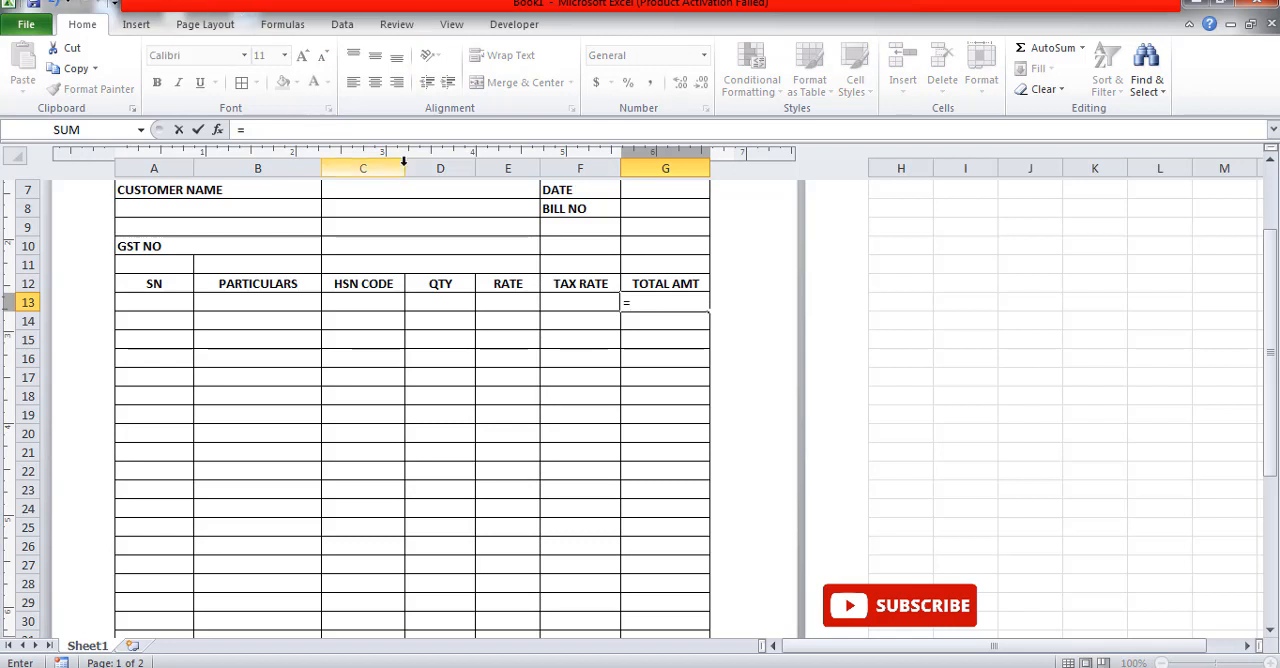
pyautogui.click(466, 301)
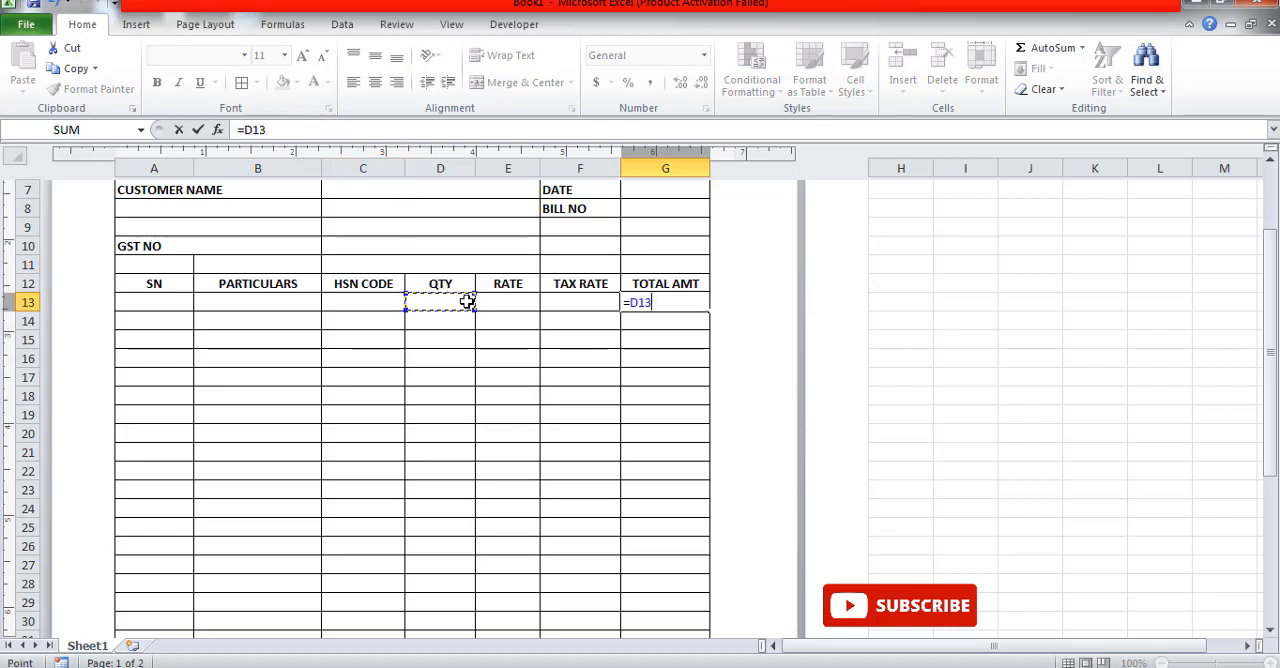
pyautogui.write('*')
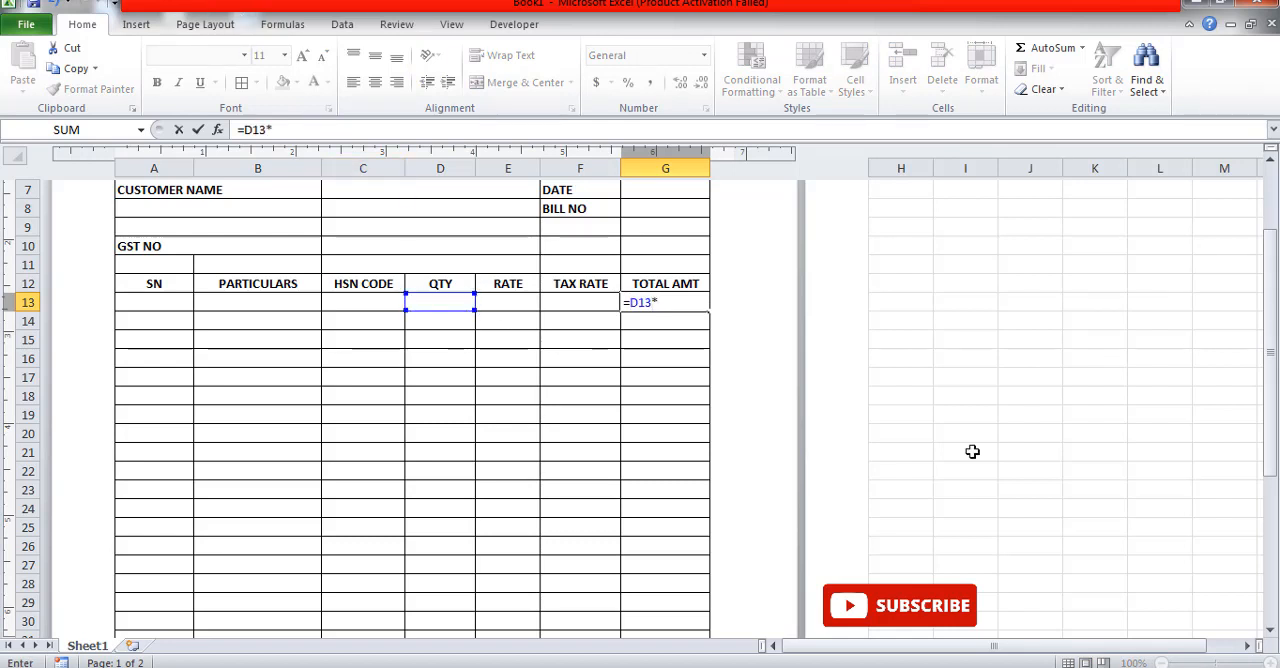
pyautogui.click(502, 303)
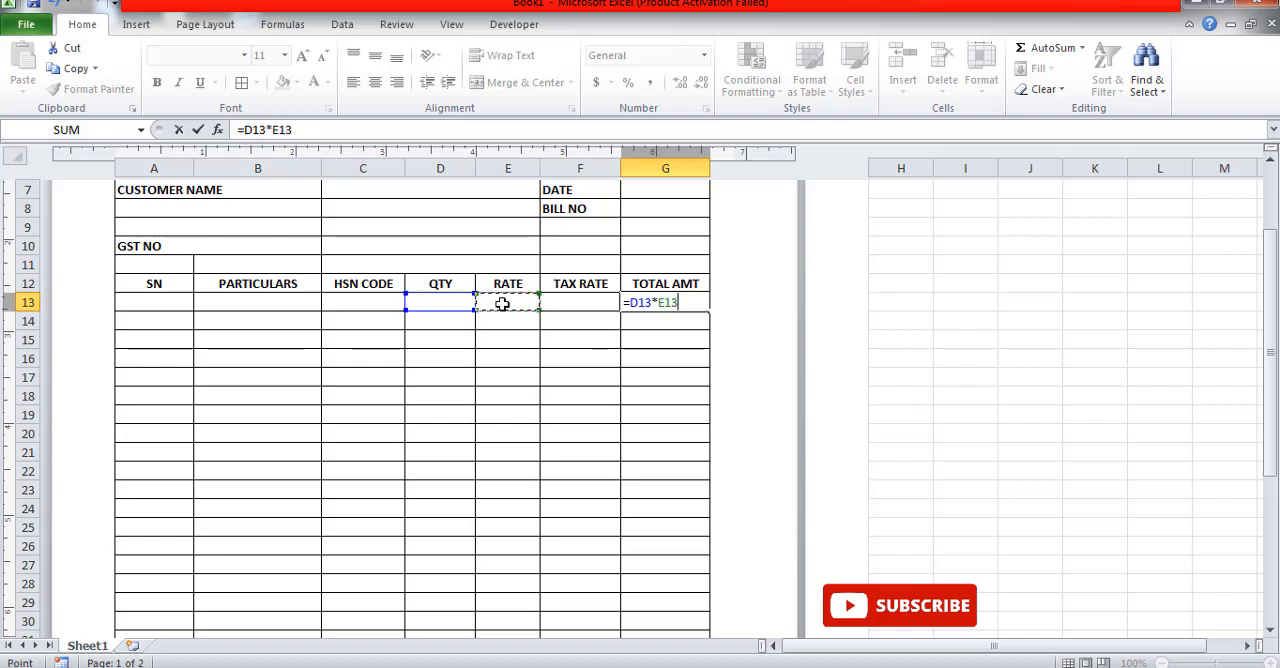
pyautogui.press('Return')
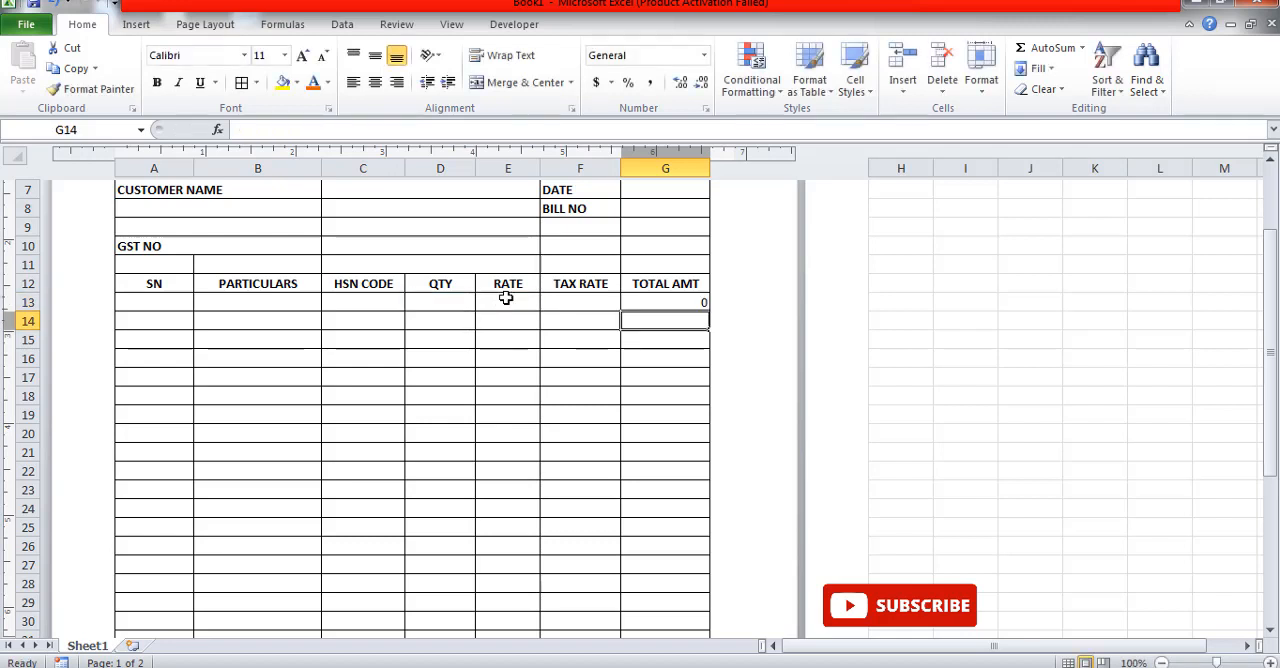
pyautogui.click(692, 302)
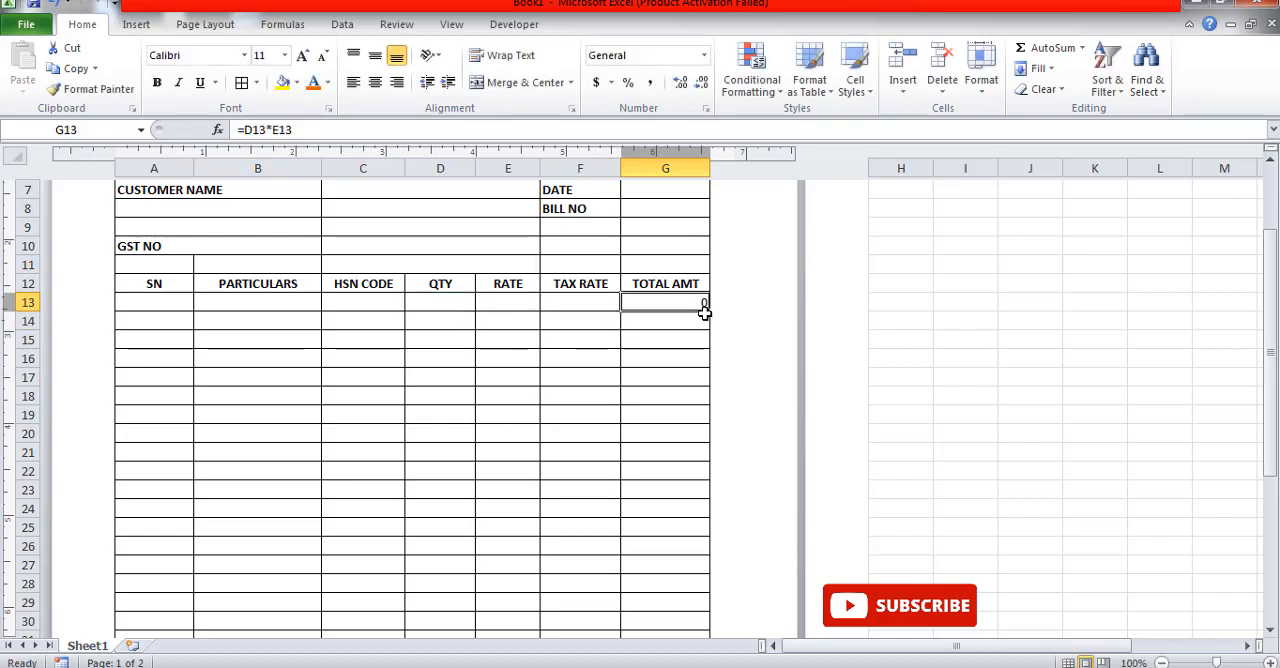
pyautogui.moveTo(707, 311); pyautogui.dragTo(653, 516)
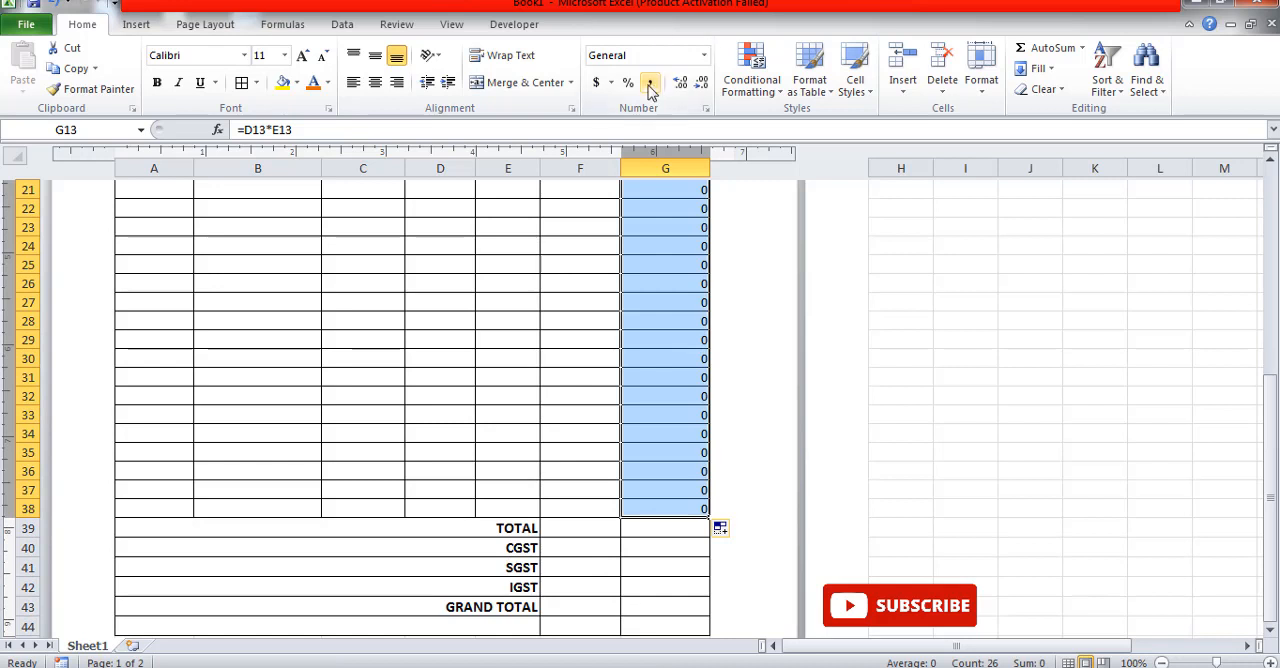
# Step: Centre the line amounts in G13:G38 and apply the Number format to them
pyautogui.click(376, 83)
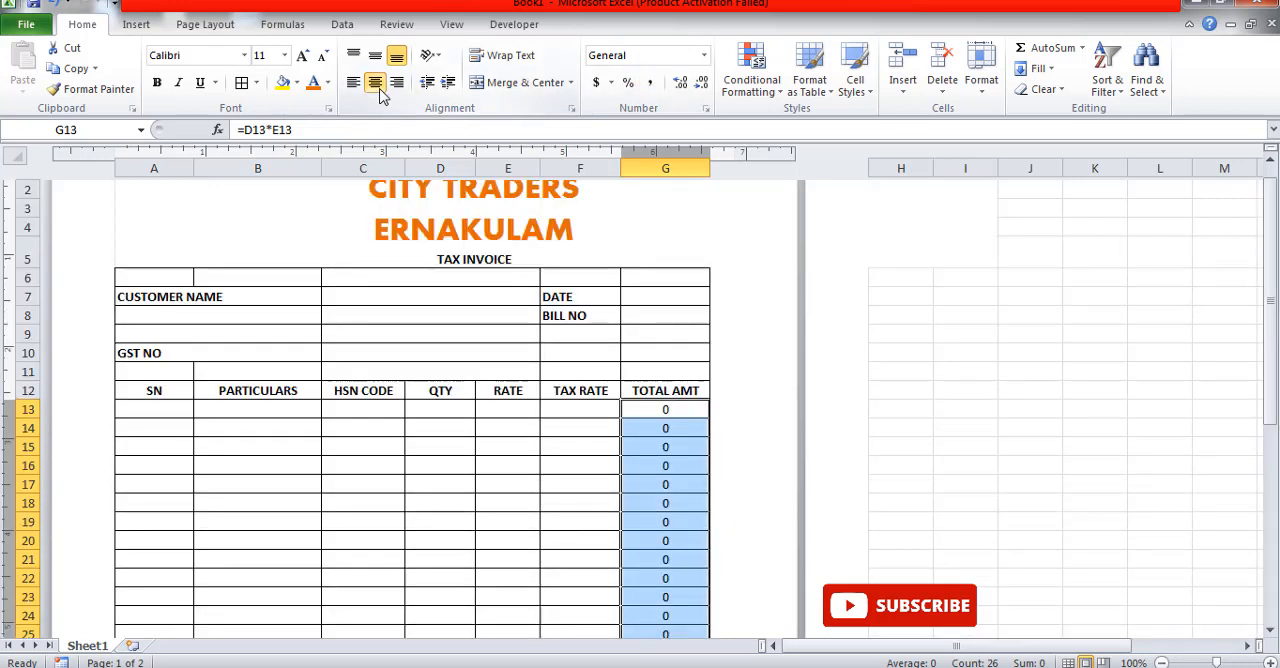
pyautogui.click(705, 55)
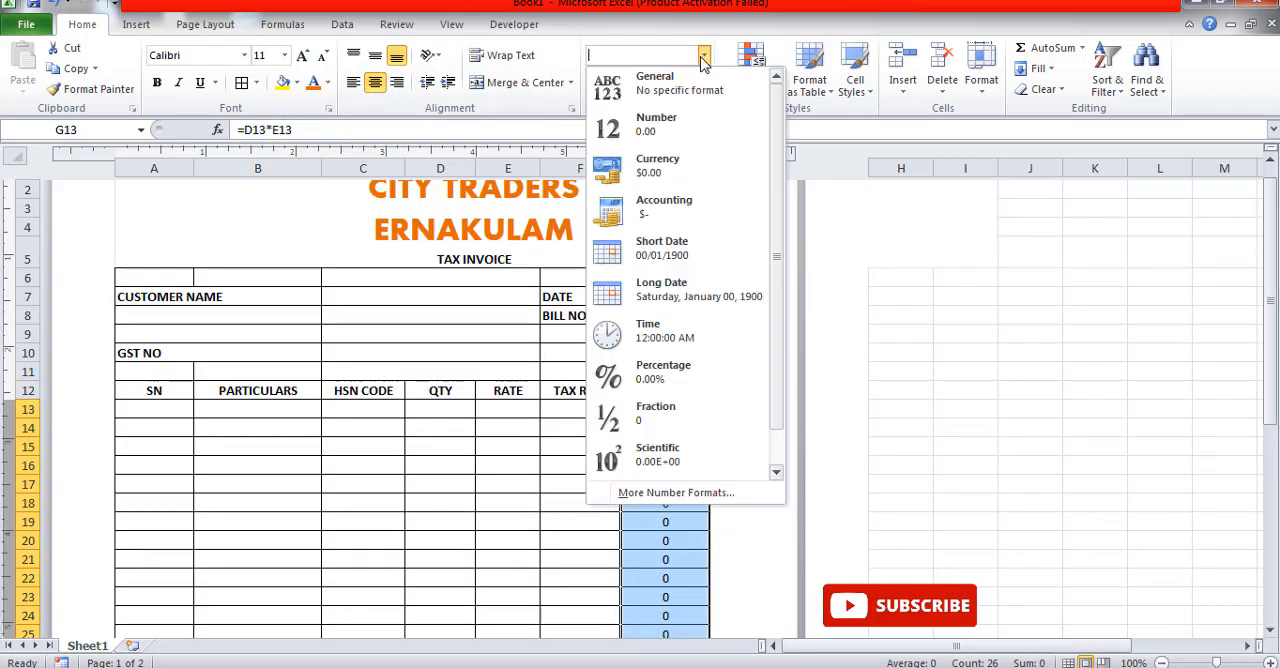
pyautogui.click(645, 125)
# Step: Enter the formula =SUM(G13:G38) in the TOTAL row's amount cell G39
pyautogui.scroll(-7, 743, 309)
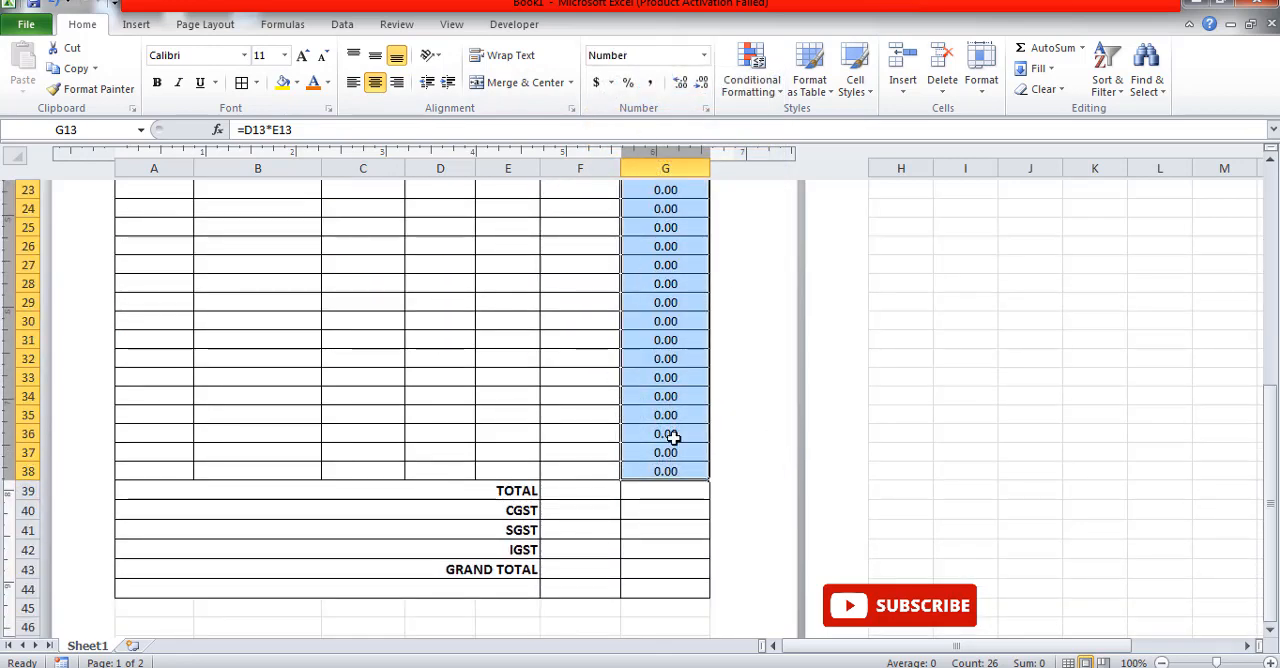
pyautogui.click(654, 489)
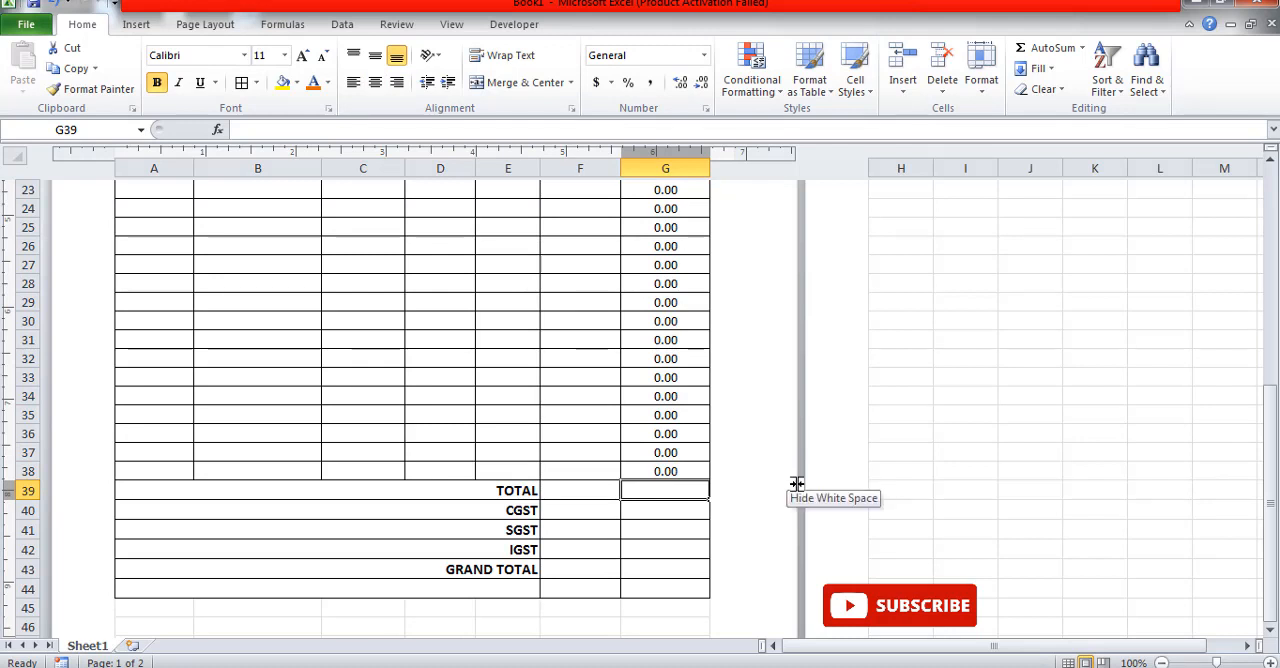
pyautogui.write('=SU')
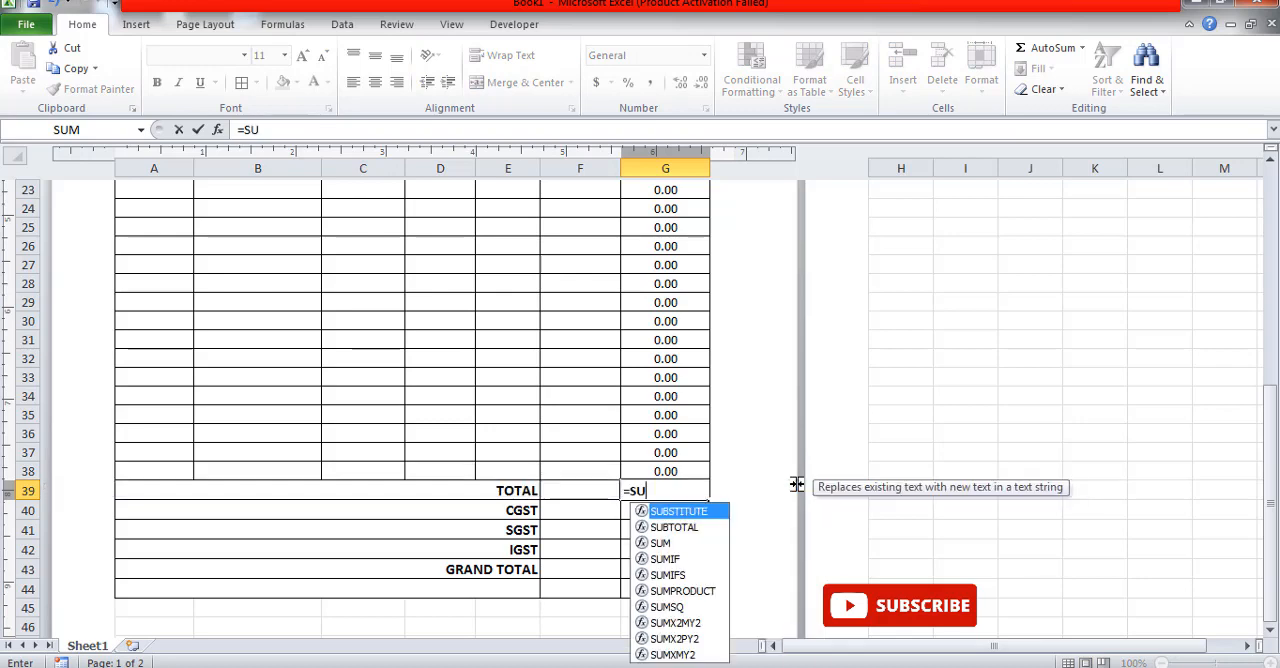
pyautogui.write('M(')
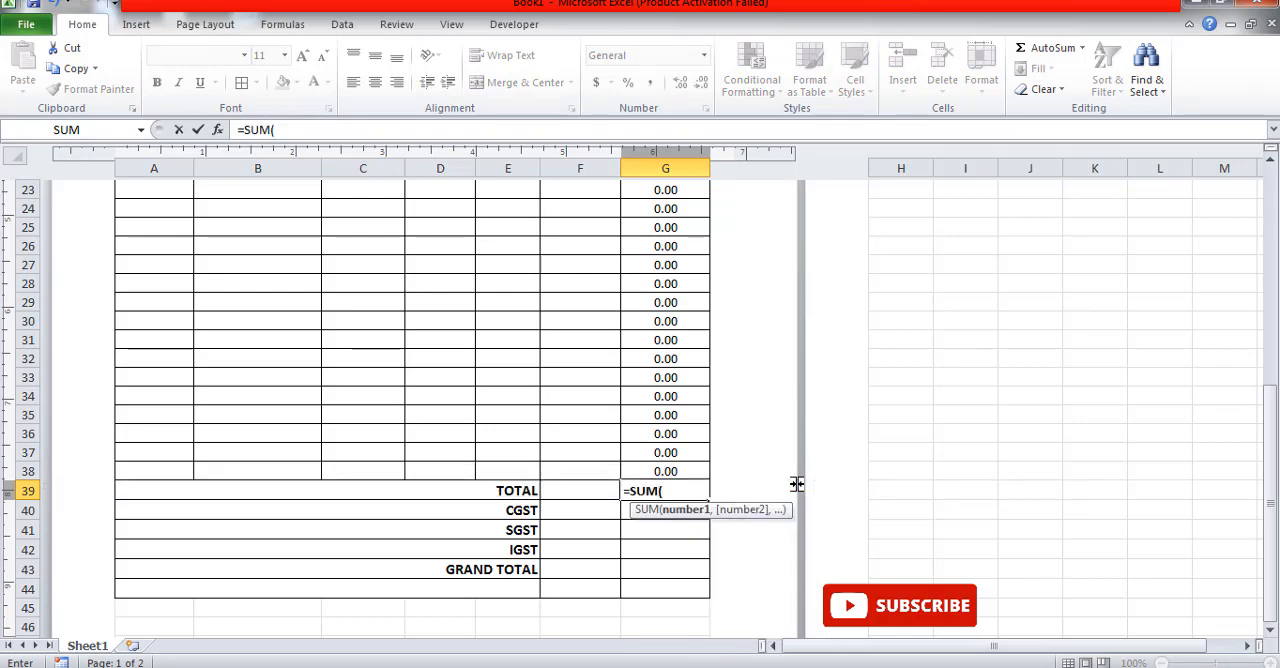
pyautogui.scroll(8, 777, 360)
pyautogui.scroll(-3, 644, 488)
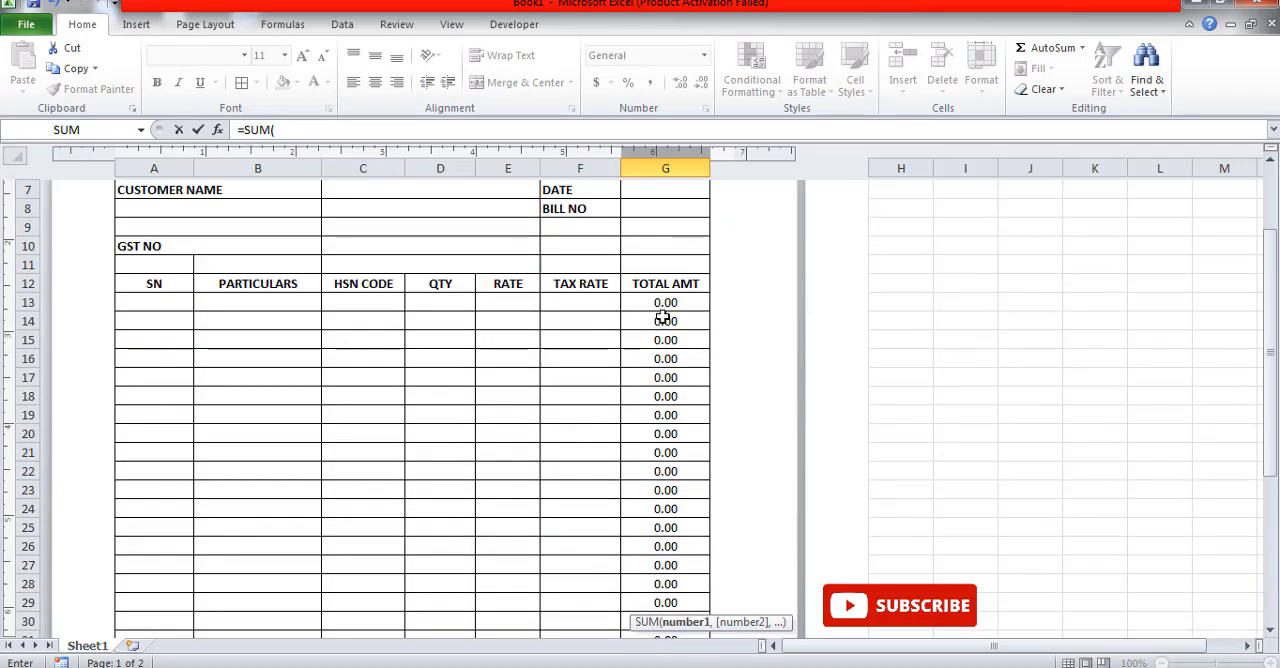
pyautogui.moveTo(663, 303); pyautogui.dragTo(625, 540)
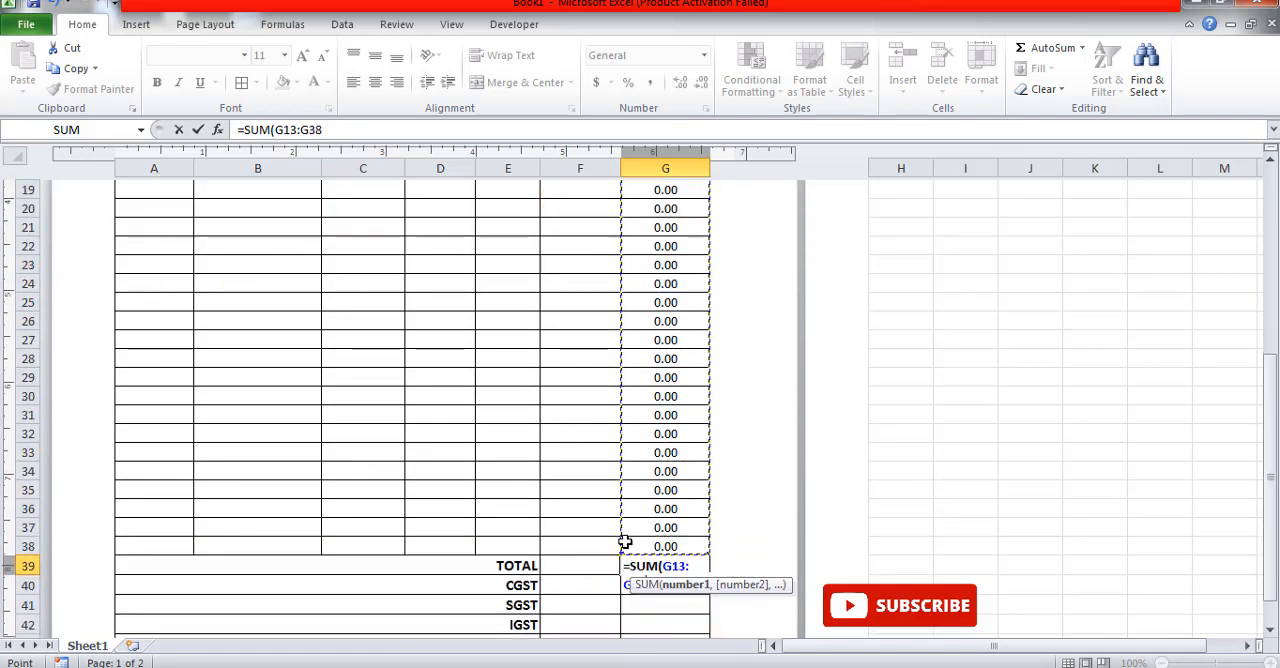
pyautogui.write(')')
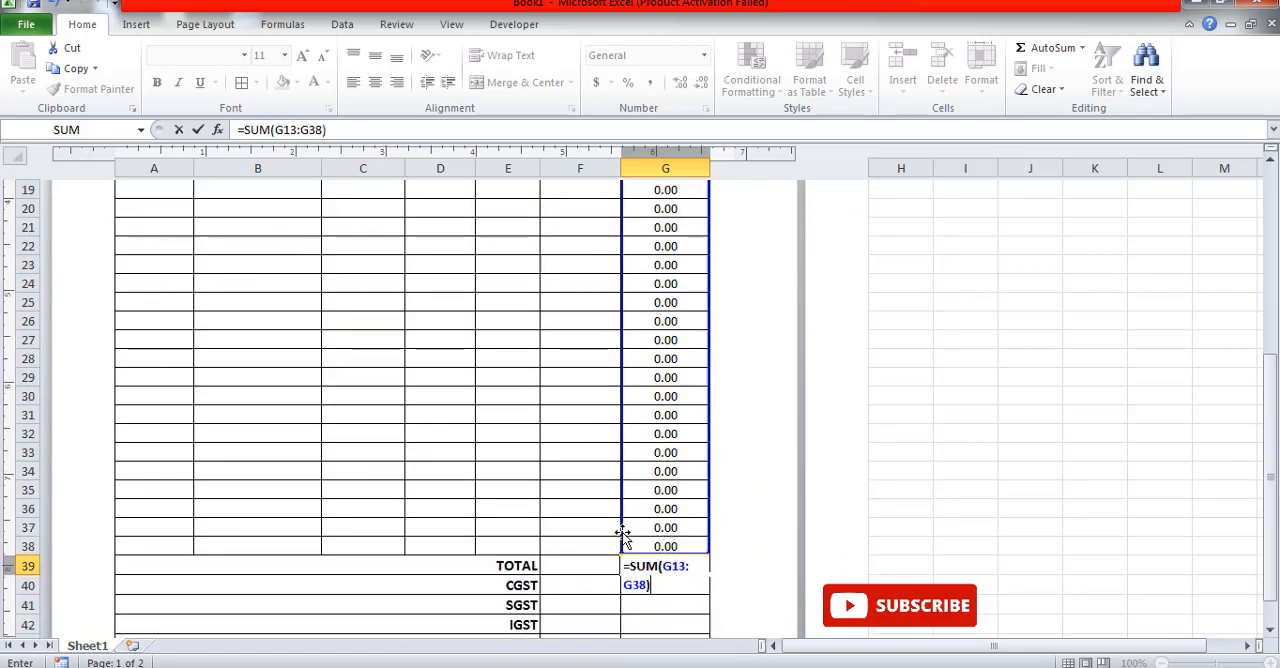
pyautogui.press('Return')
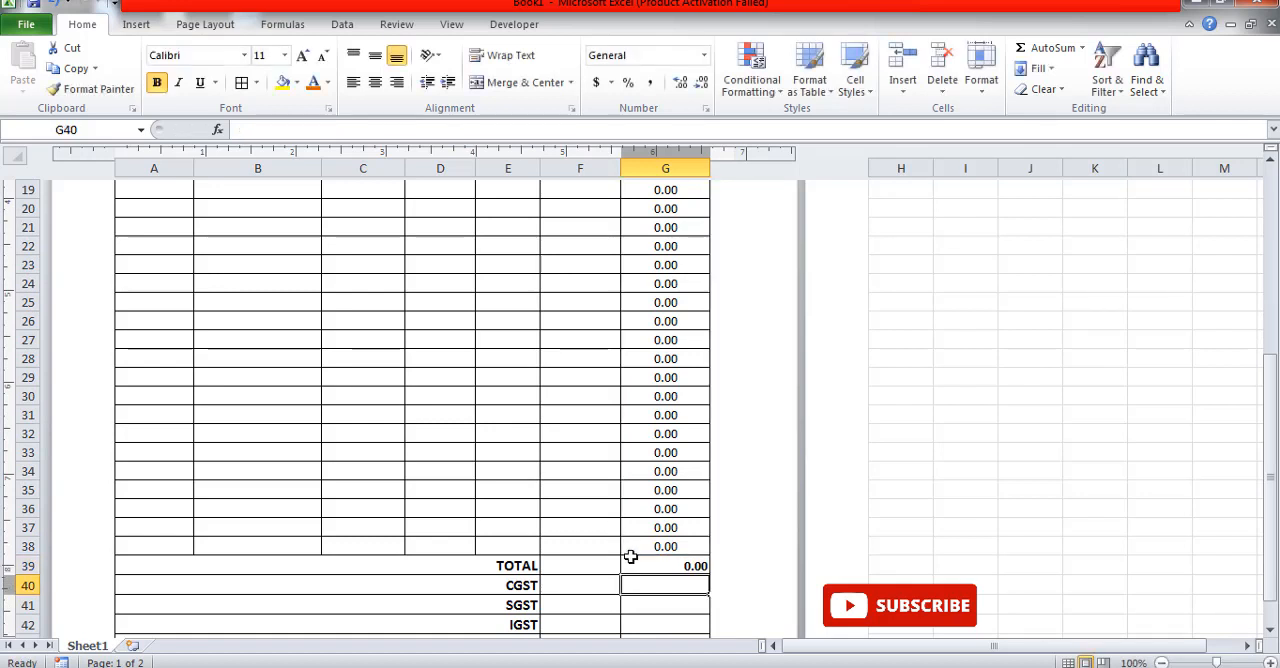
pyautogui.click(660, 565)
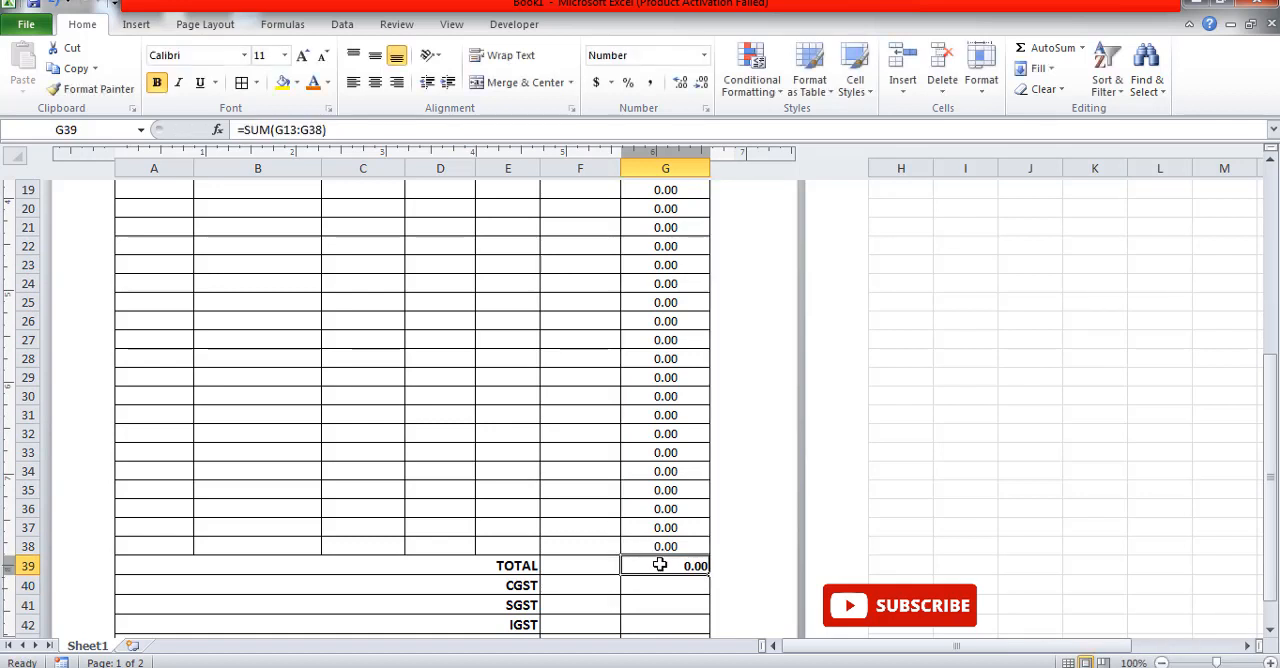
pyautogui.scroll(-1, 660, 564)
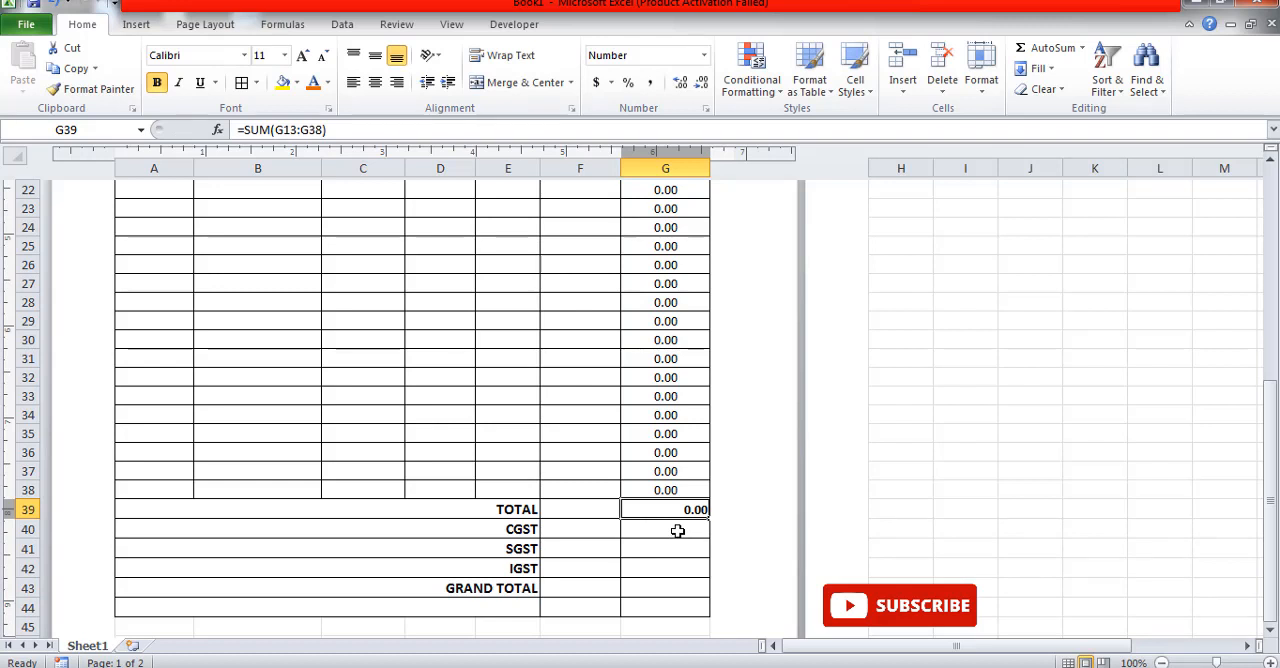
# Step: Insert a new worksheet and enter the tax rates 6%, 3% and 1% in its cells A1:A3
pyautogui.click(677, 531)
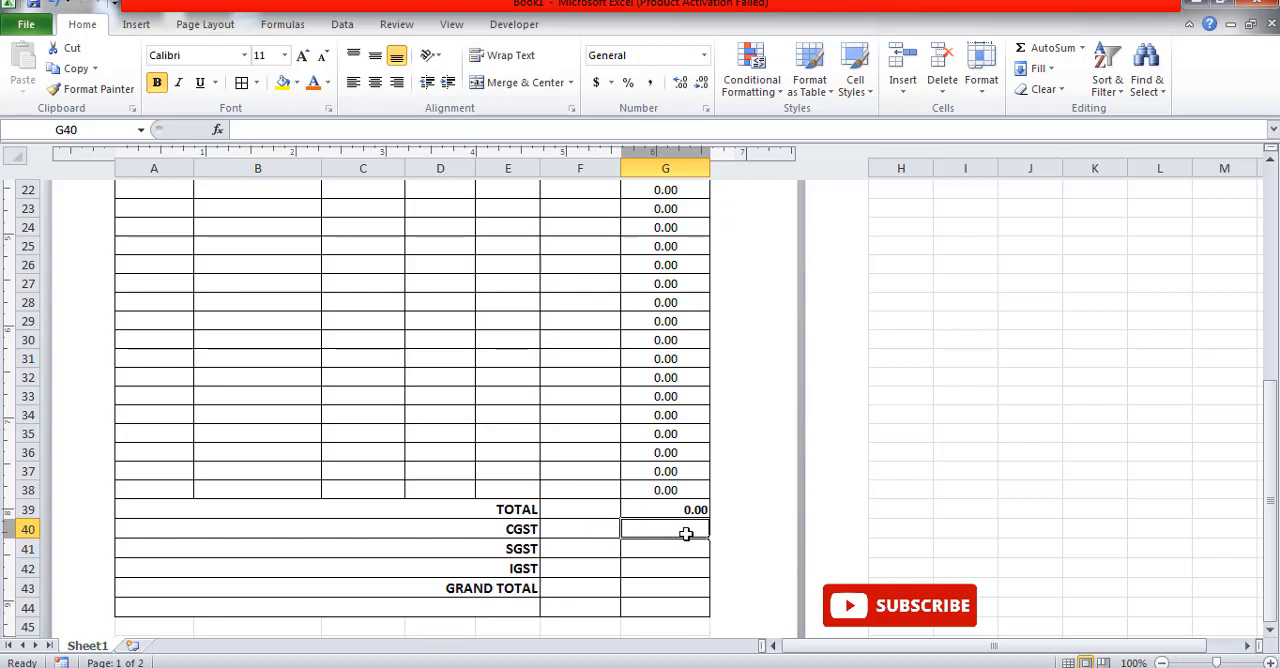
pyautogui.click(594, 535)
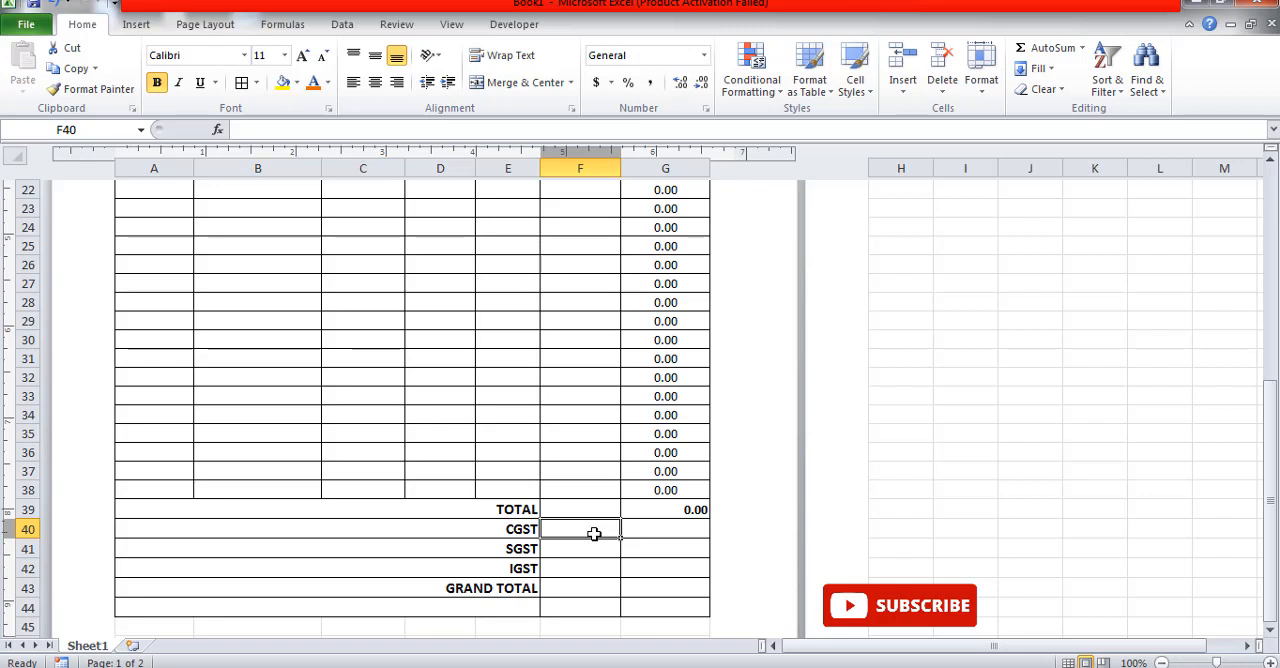
pyautogui.click(133, 646)
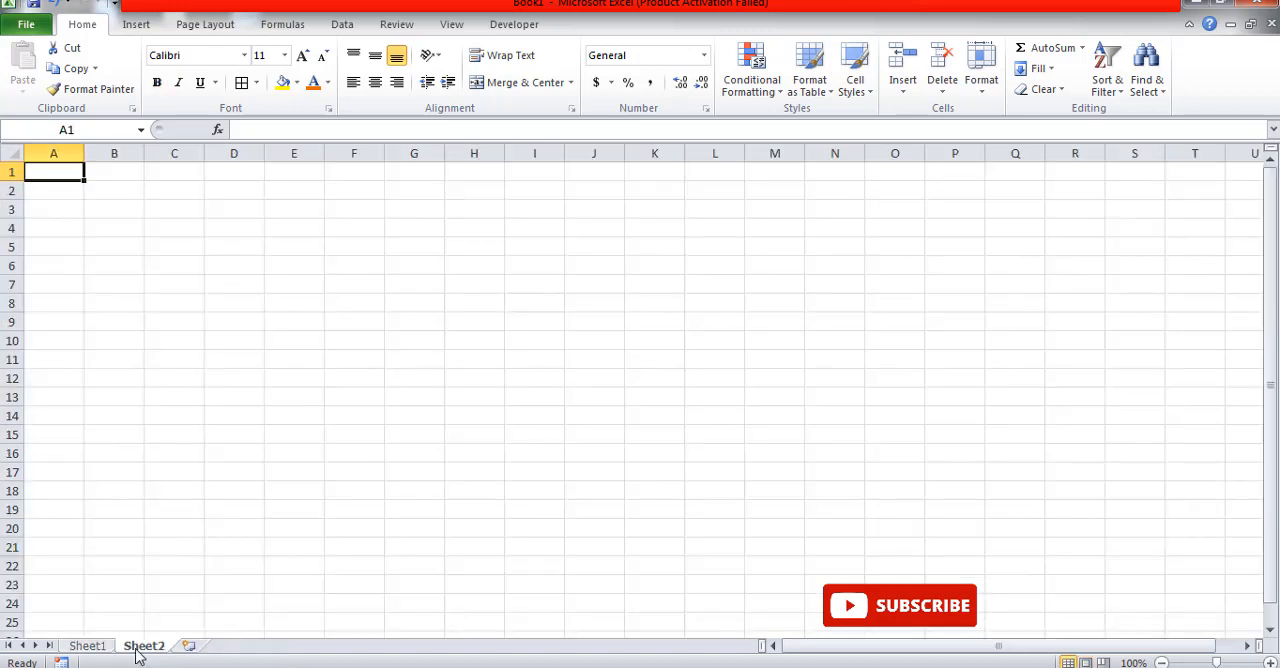
pyautogui.write('6%')
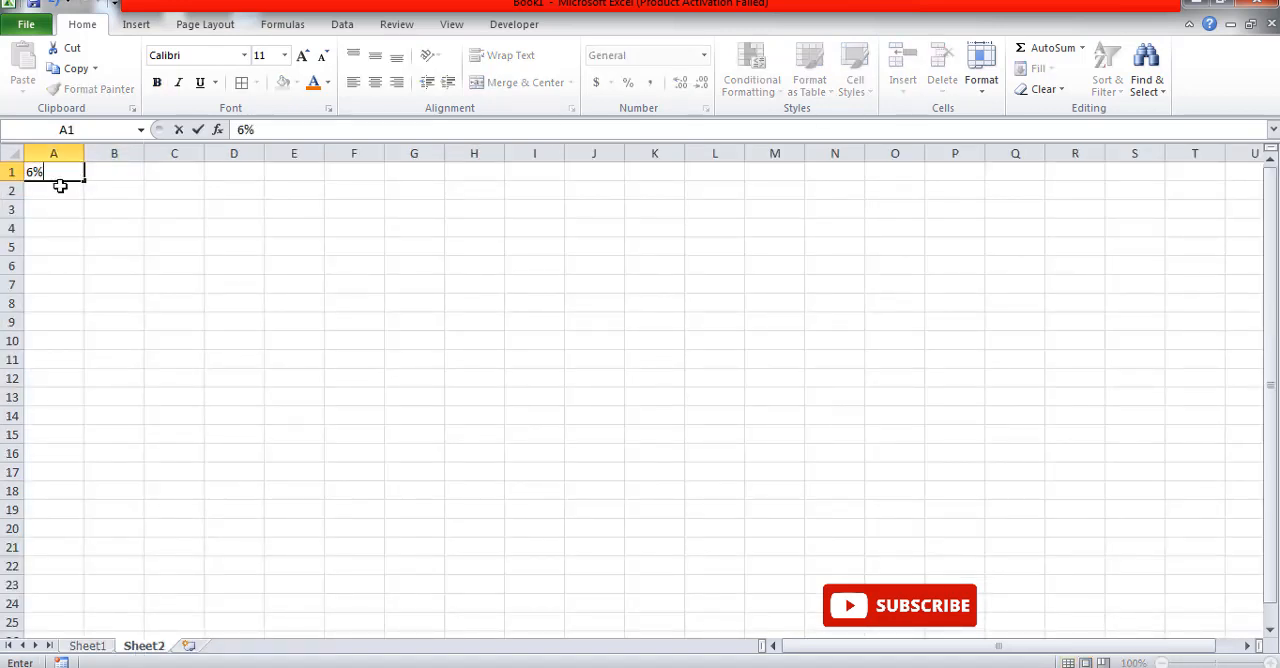
pyautogui.press('Return')
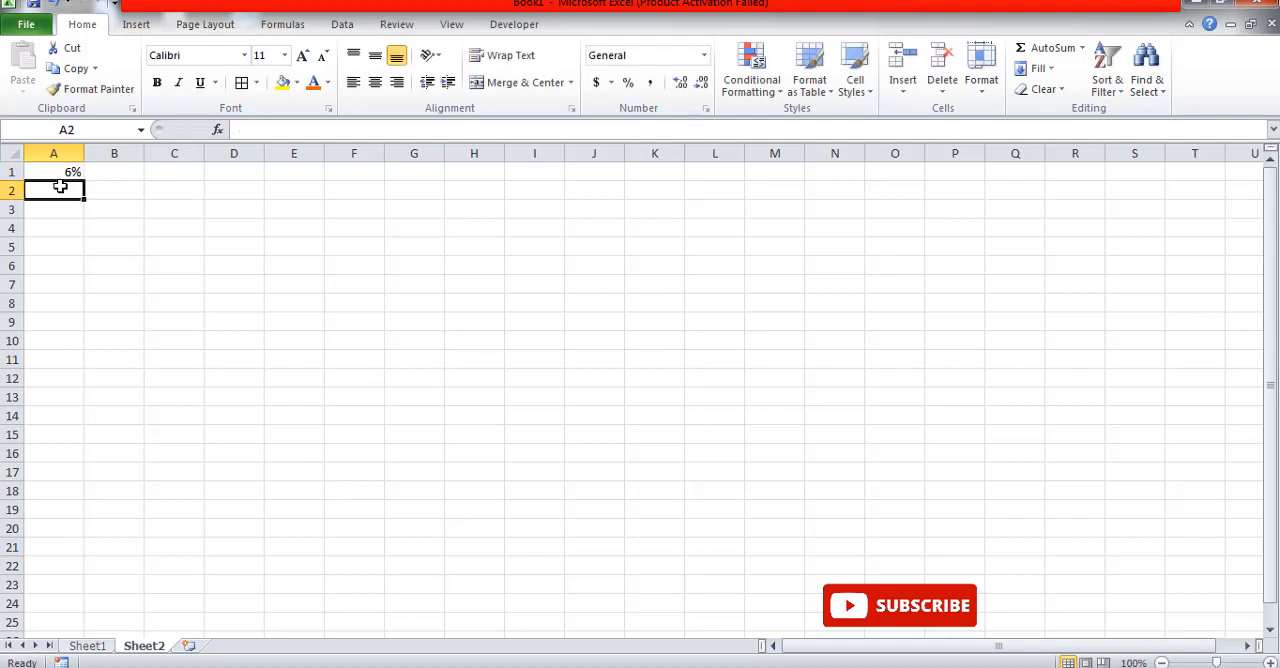
pyautogui.write('3')
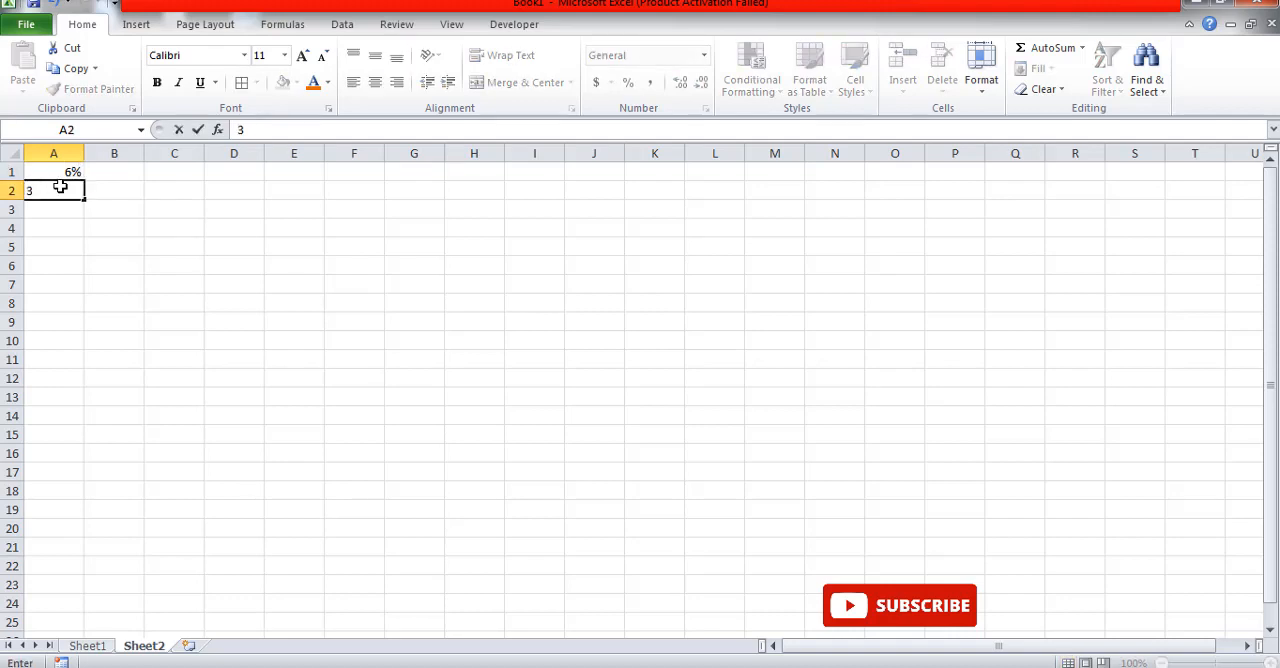
pyautogui.write('%')
pyautogui.press('Return')
pyautogui.write('1')
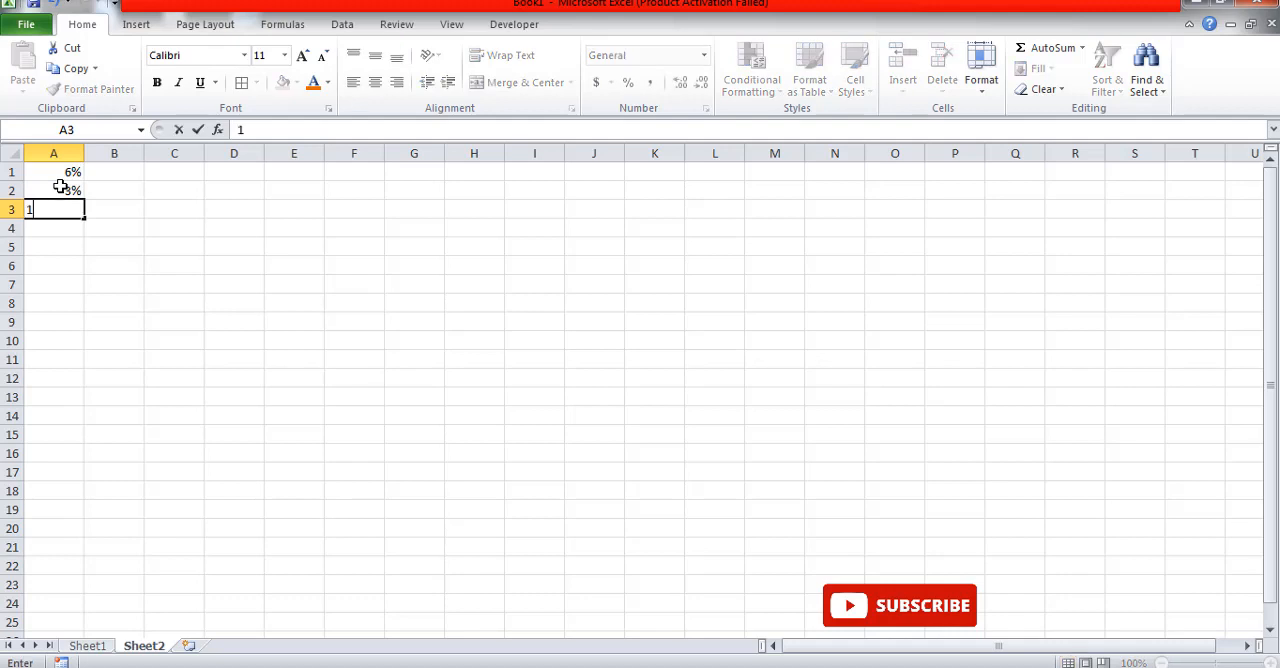
pyautogui.write('%')
pyautogui.click(95, 304)
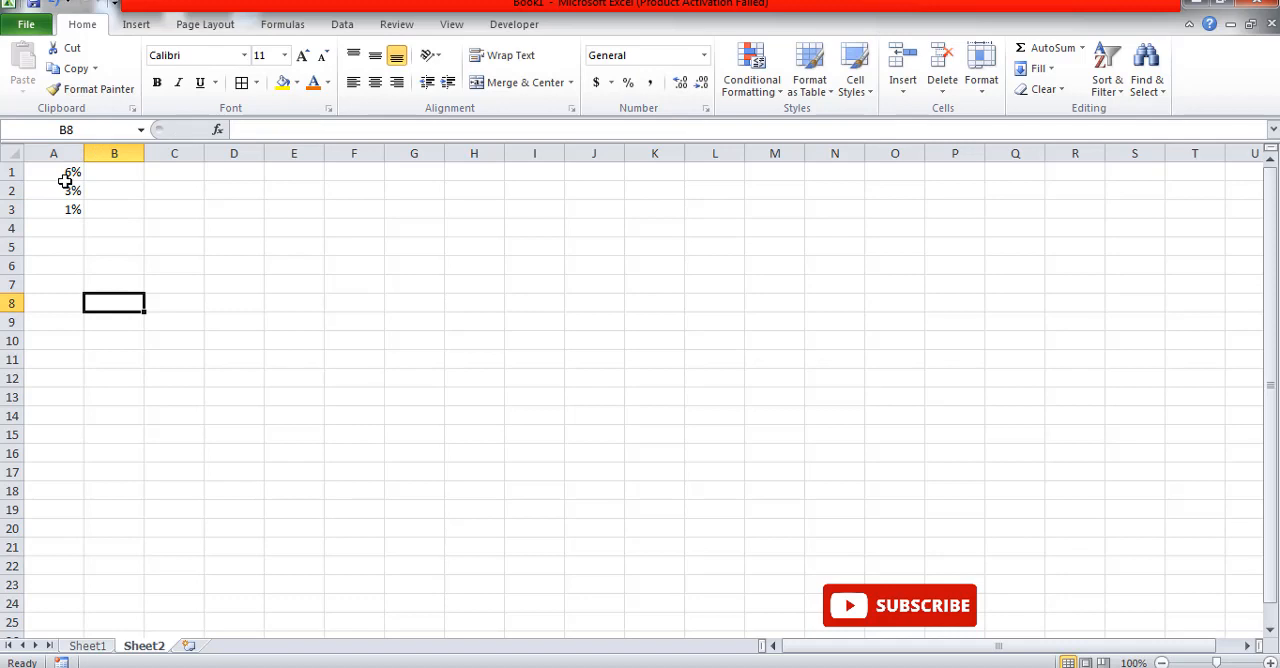
# Step: Add List data validation to the CGST rate cell F40 on Sheet1 with source =Sheet2!$A$1:$A$3, and check its choices
pyautogui.click(87, 646)
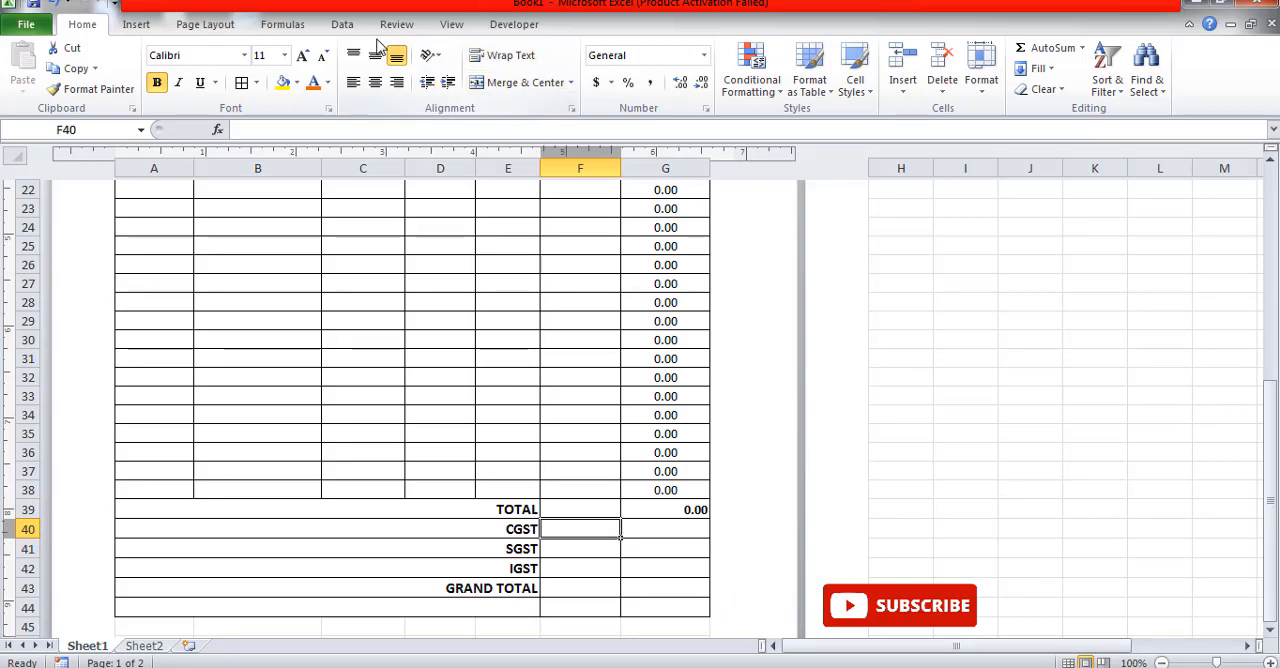
pyautogui.click(340, 24)
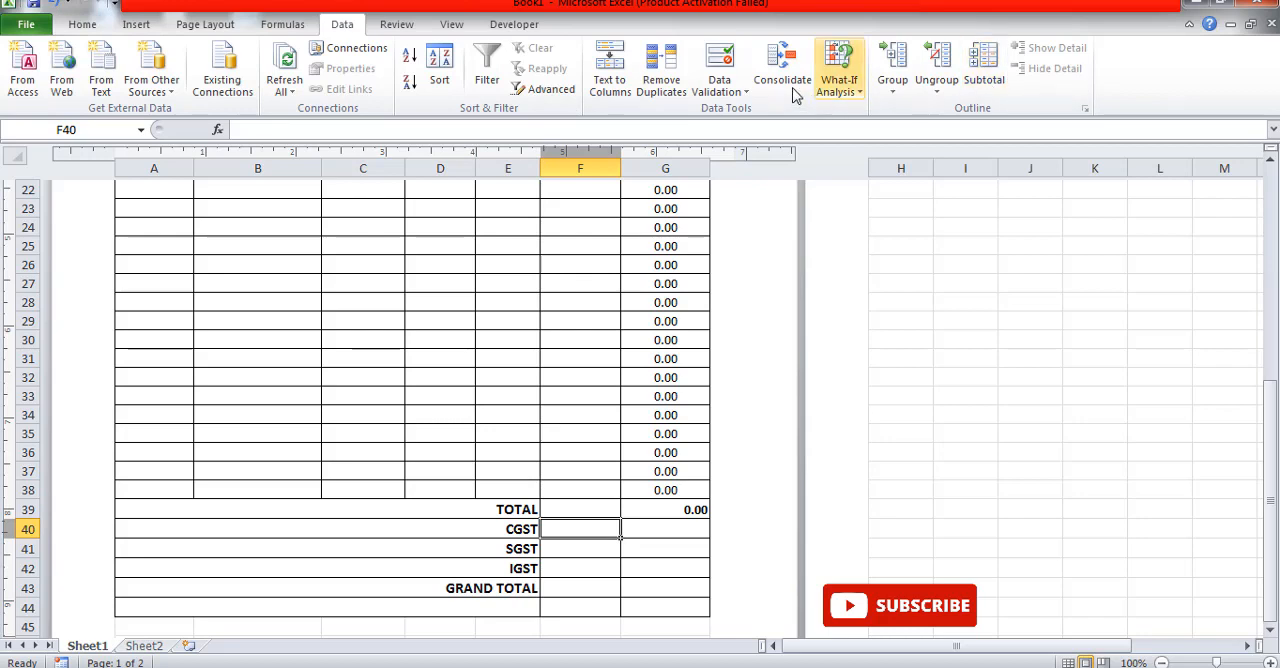
pyautogui.click(719, 85)
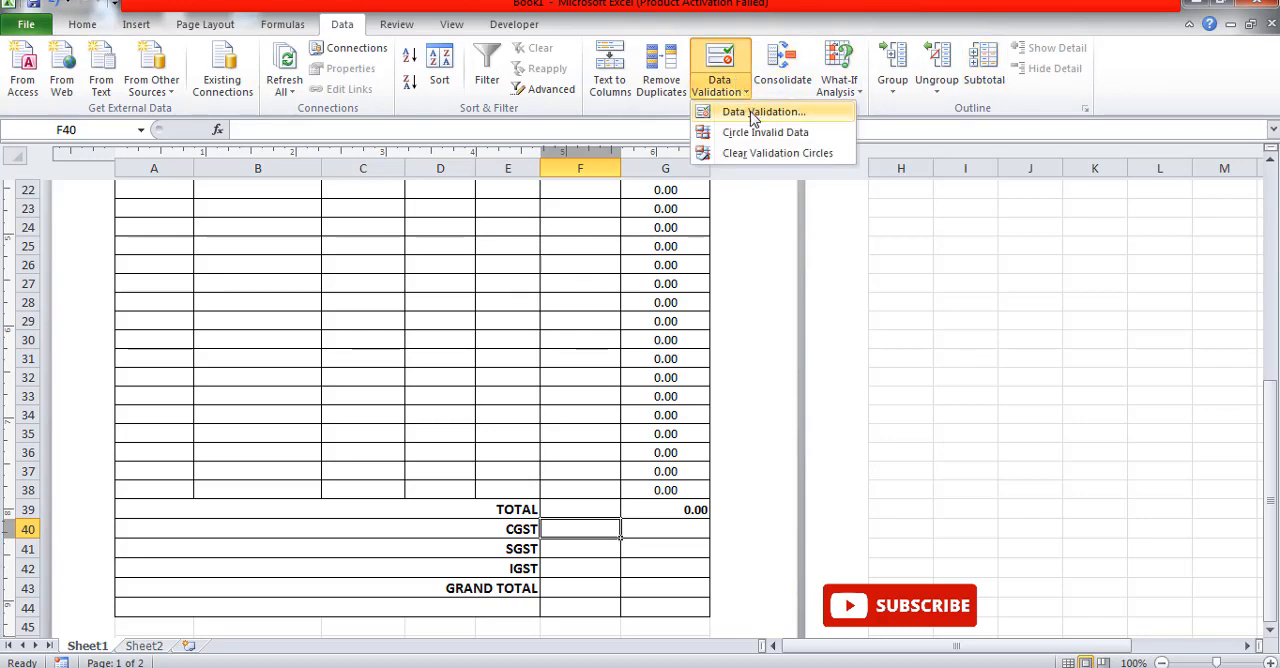
pyautogui.click(755, 112)
pyautogui.click(793, 305)
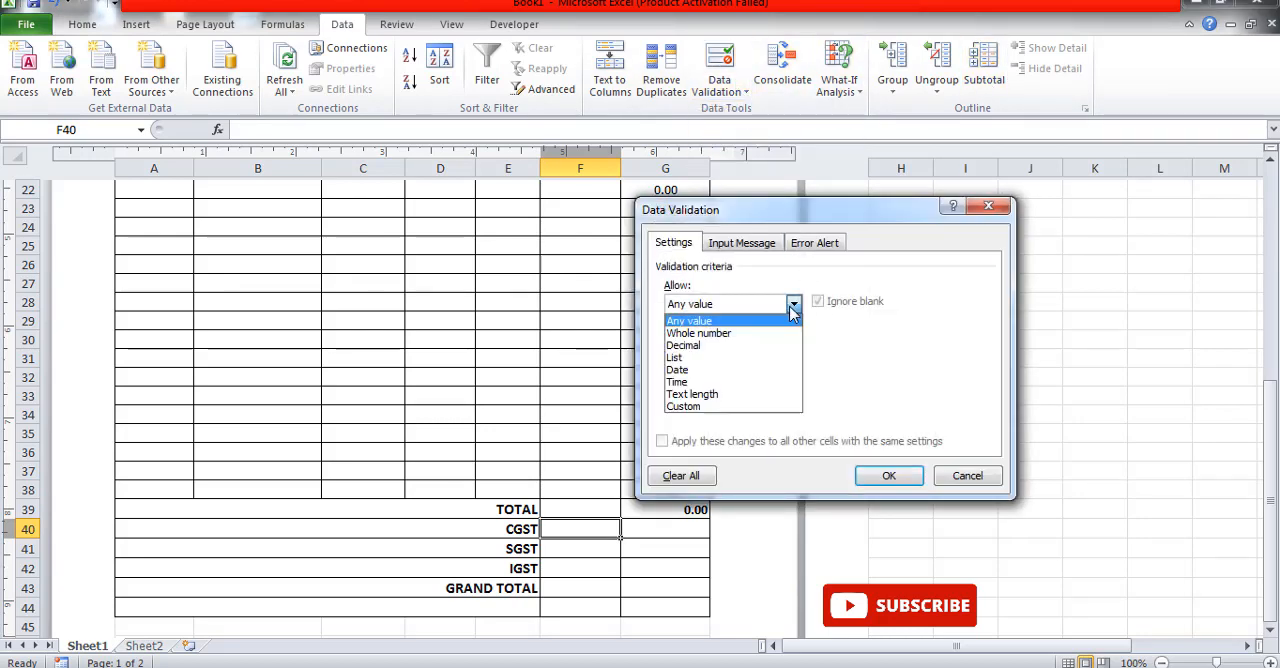
pyautogui.click(731, 358)
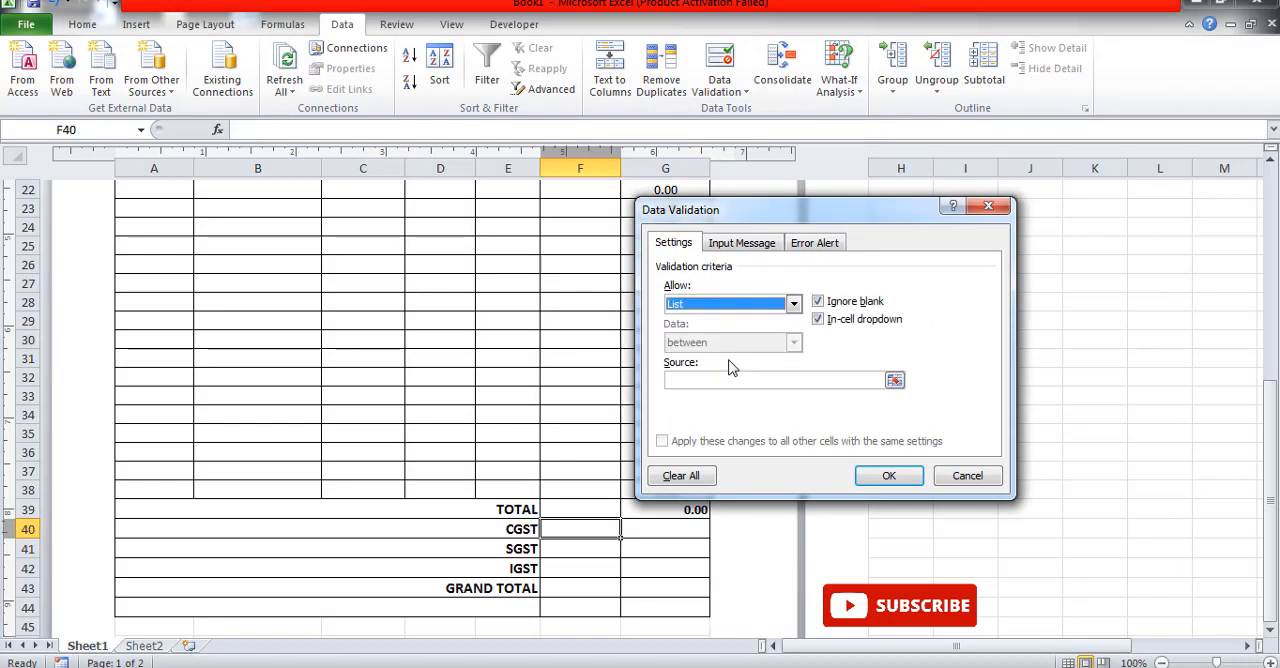
pyautogui.click(692, 381)
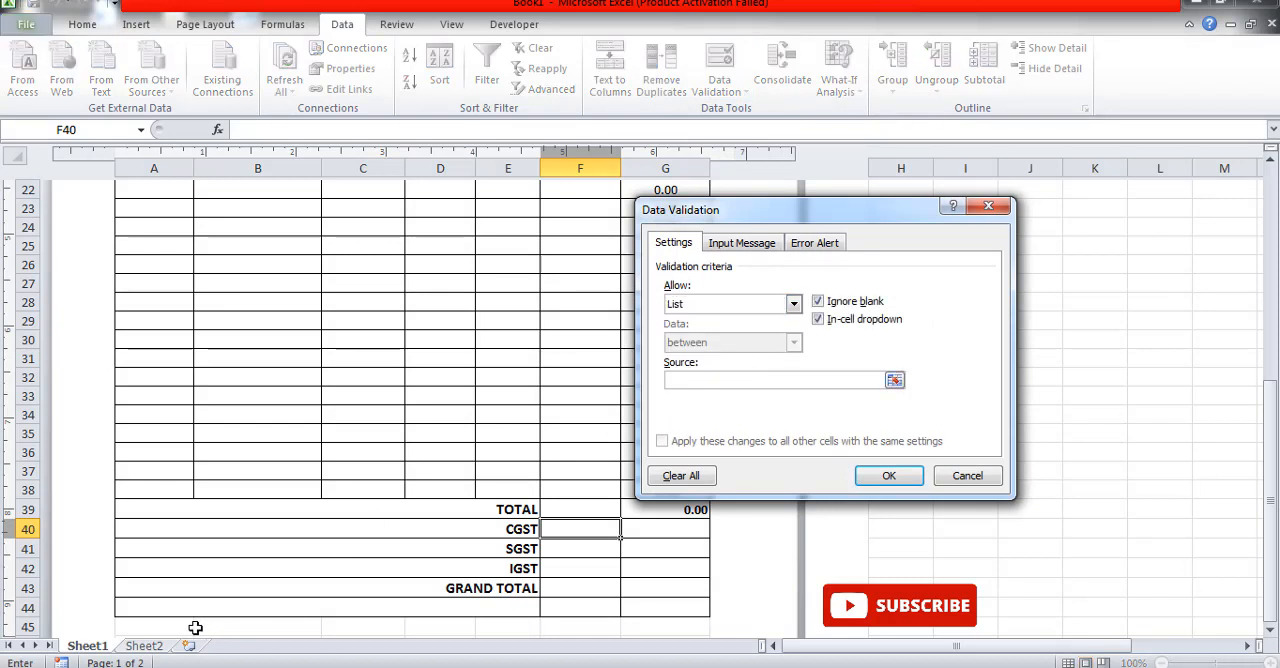
pyautogui.click(150, 646)
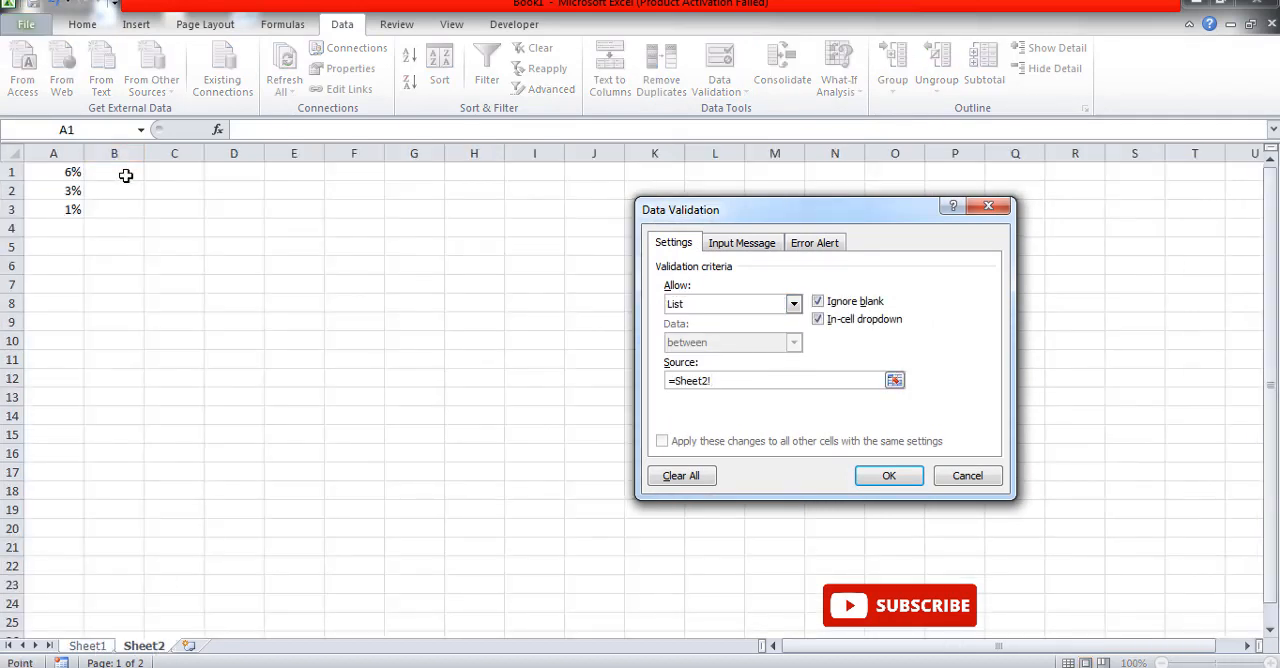
pyautogui.moveTo(63, 172); pyautogui.dragTo(68, 203)
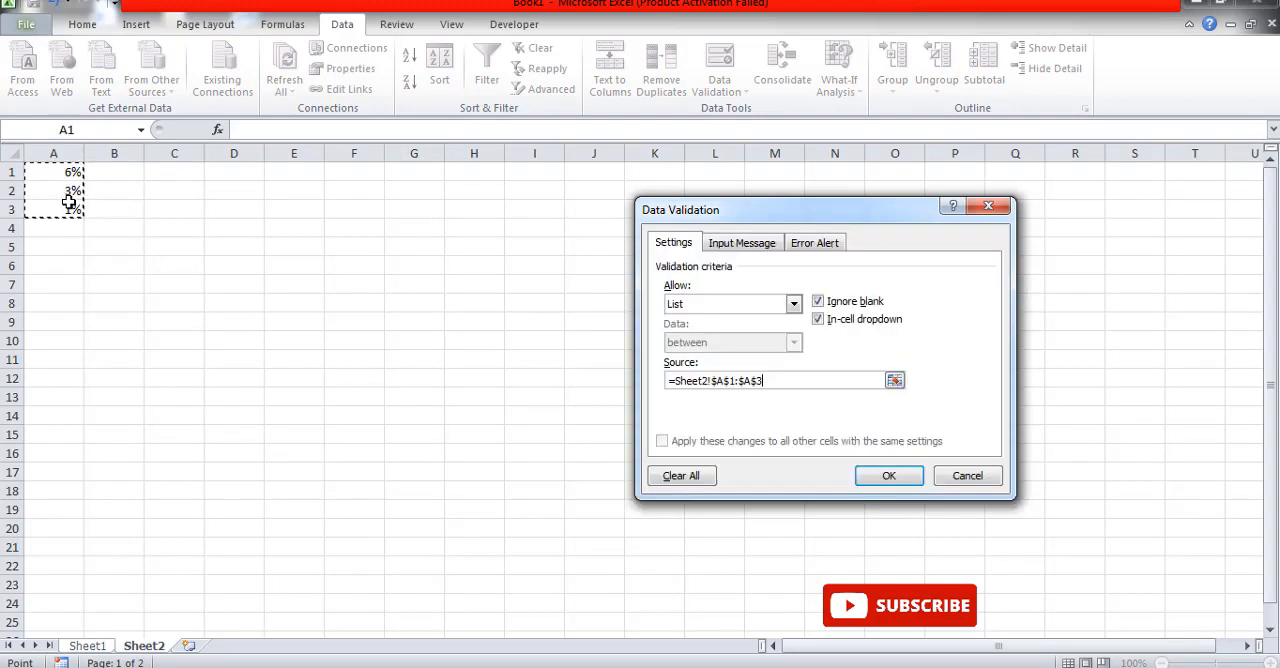
pyautogui.click(891, 477)
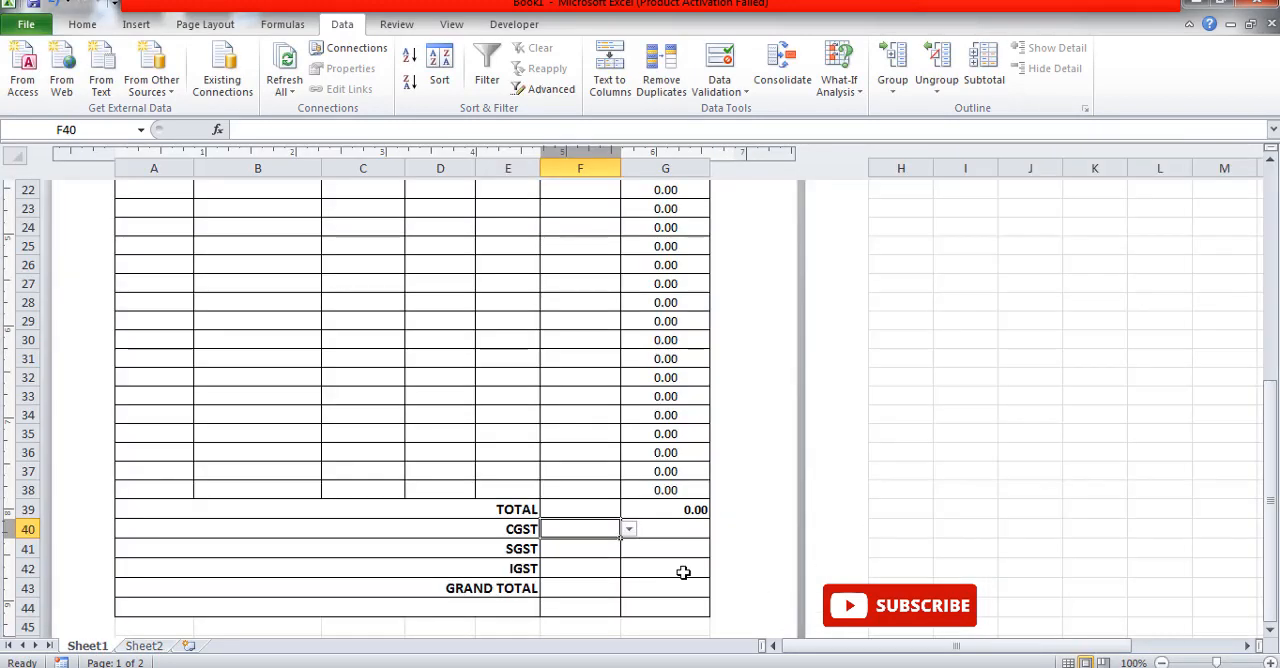
pyautogui.click(629, 529)
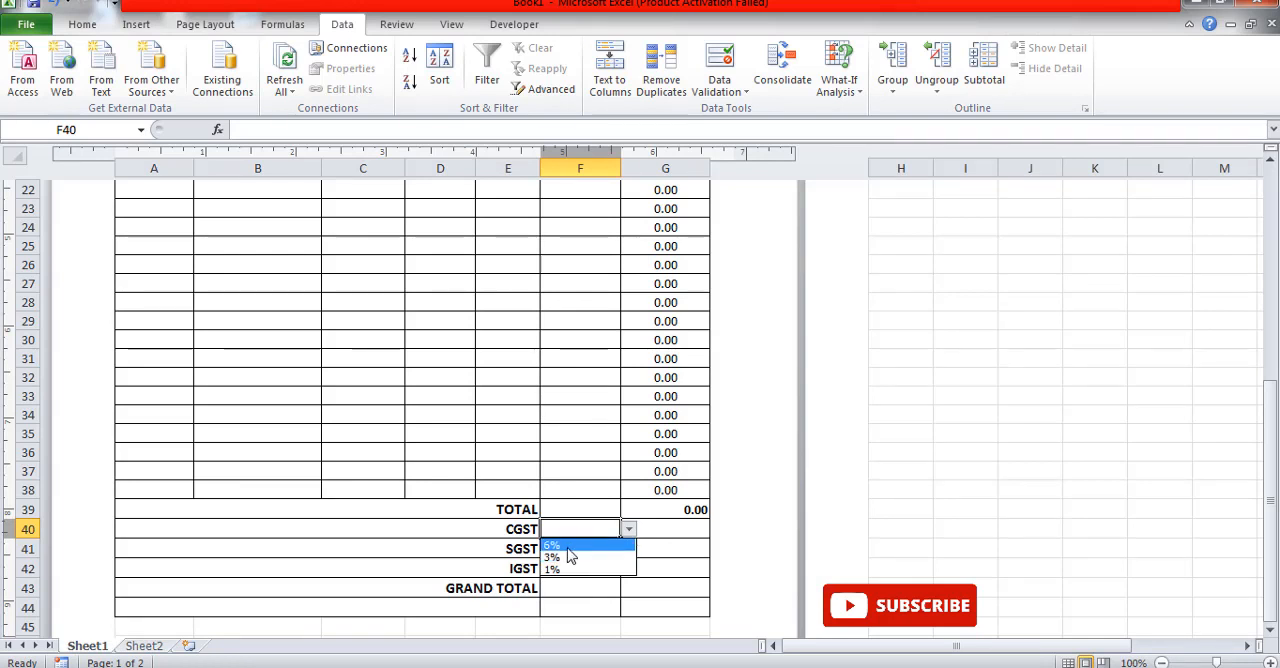
pyautogui.click(954, 483)
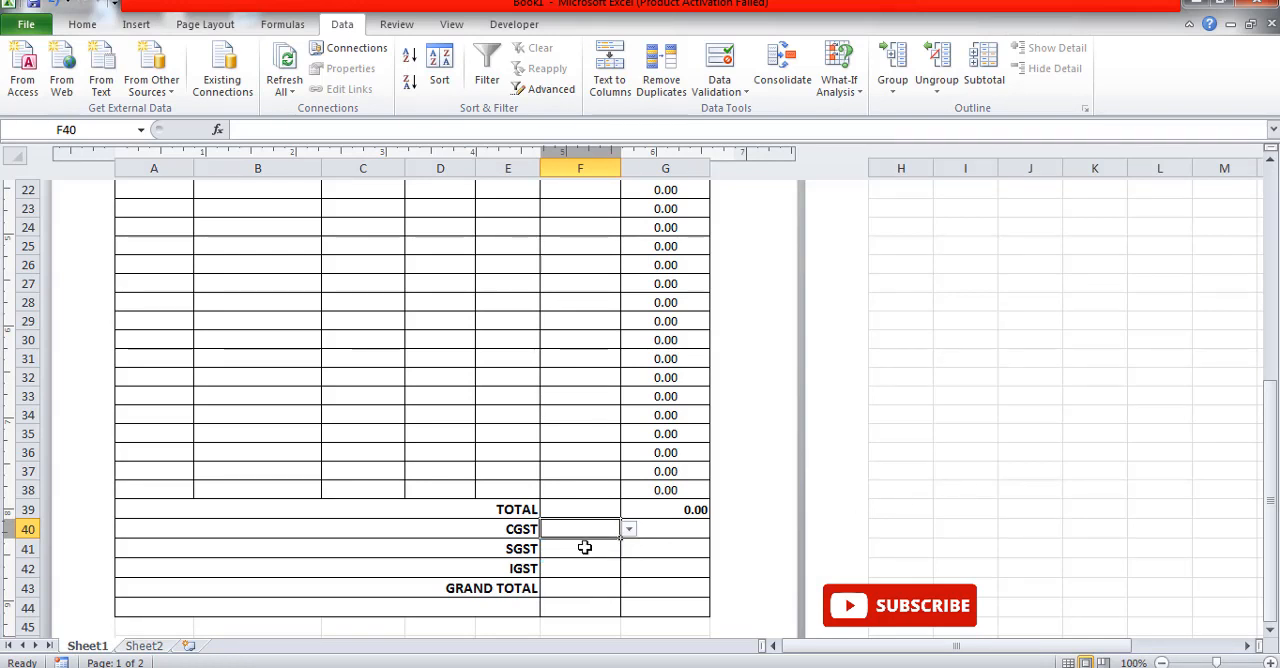
# Step: Add List data validation to the SGST rate cell F41 with source =Sheet2!$A$1:$A$3, and check its choices
pyautogui.click(582, 547)
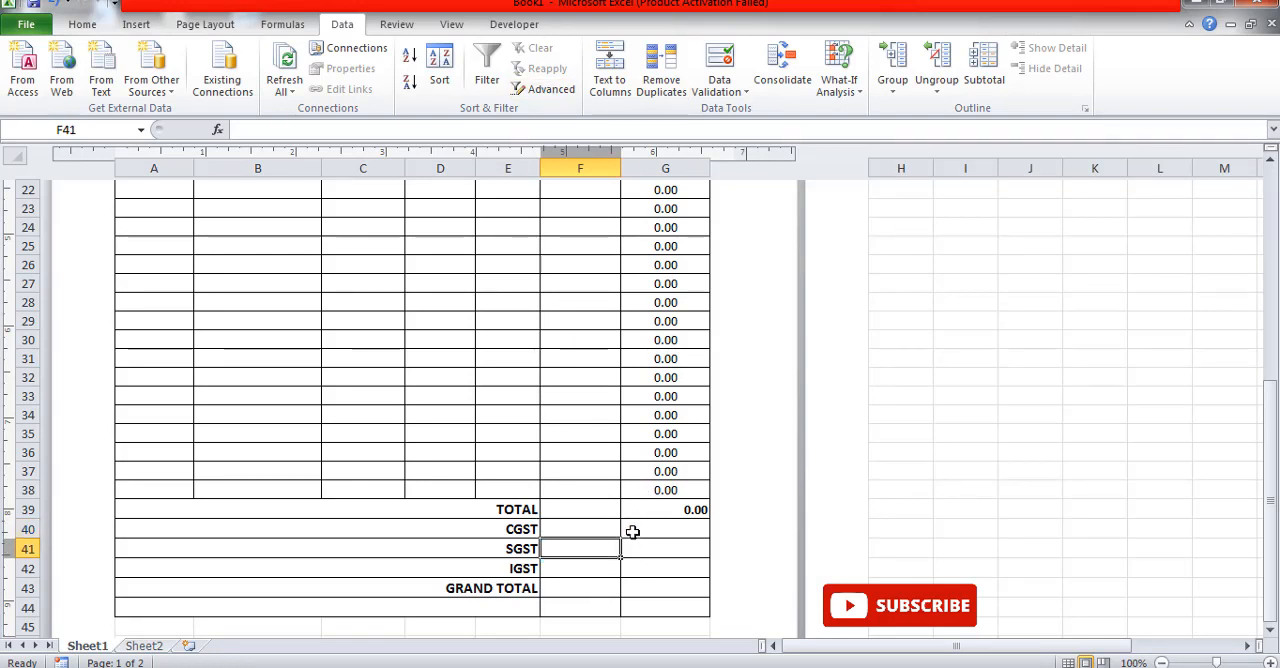
pyautogui.click(738, 93)
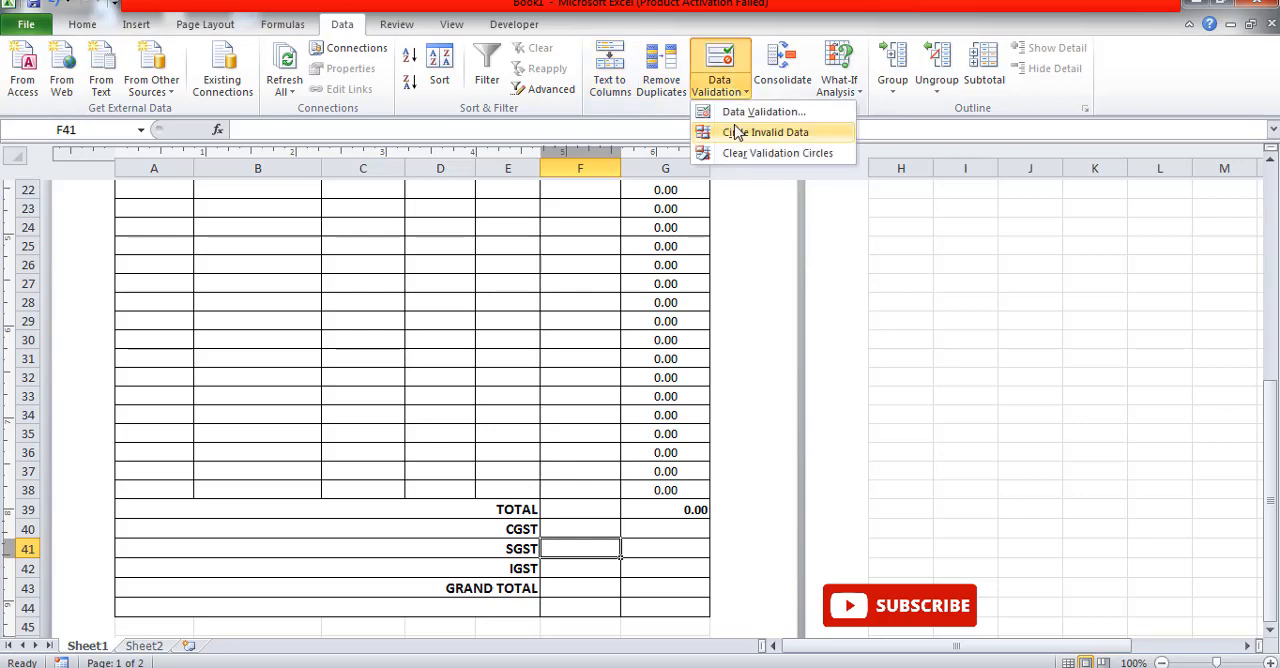
pyautogui.click(732, 111)
pyautogui.click(732, 314)
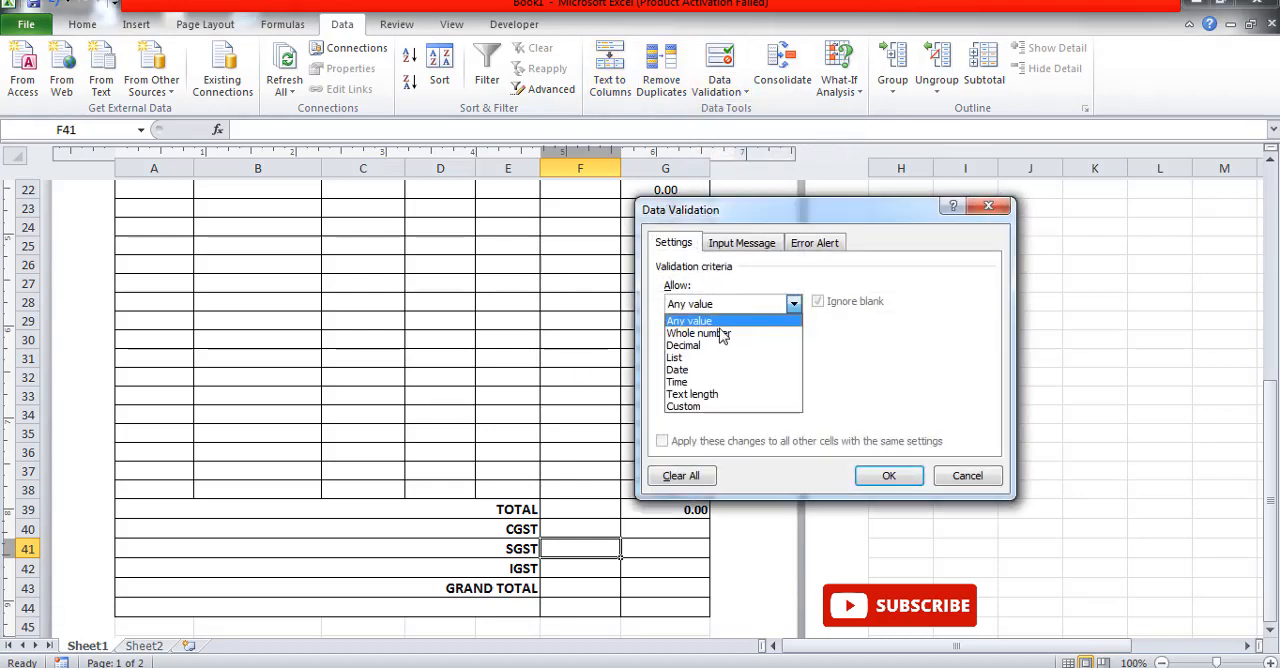
pyautogui.click(708, 362)
pyautogui.click(677, 381)
pyautogui.write('=')
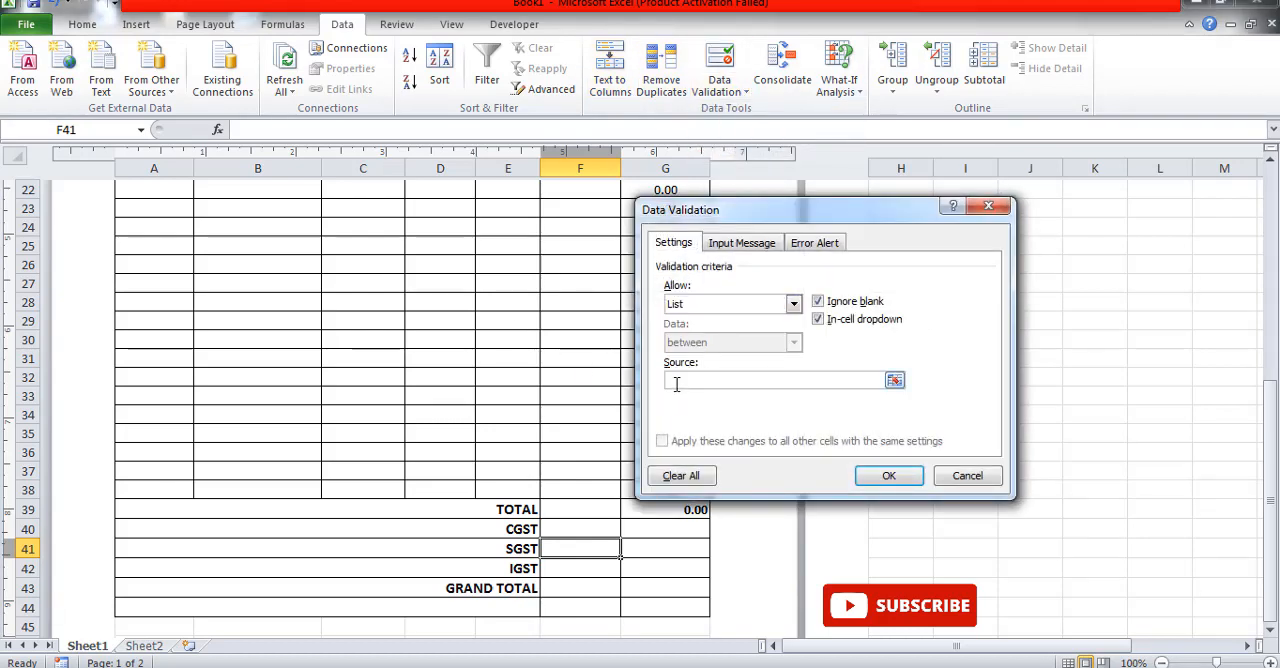
pyautogui.click(143, 646)
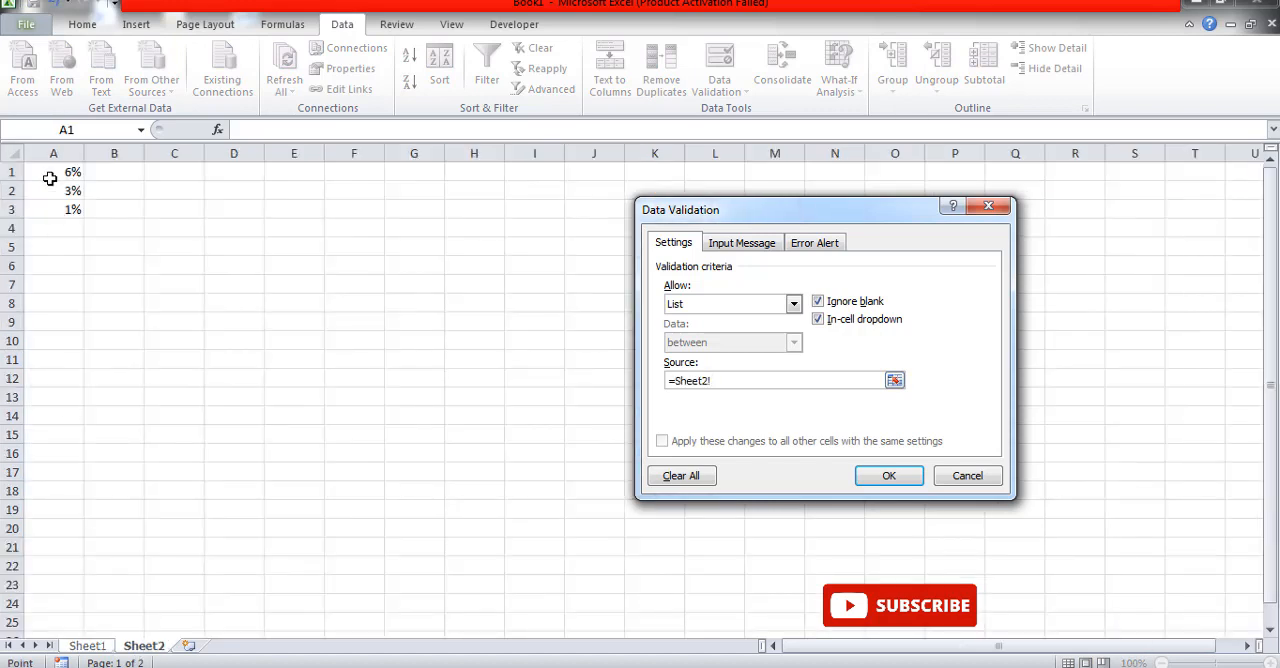
pyautogui.moveTo(51, 174); pyautogui.dragTo(54, 210)
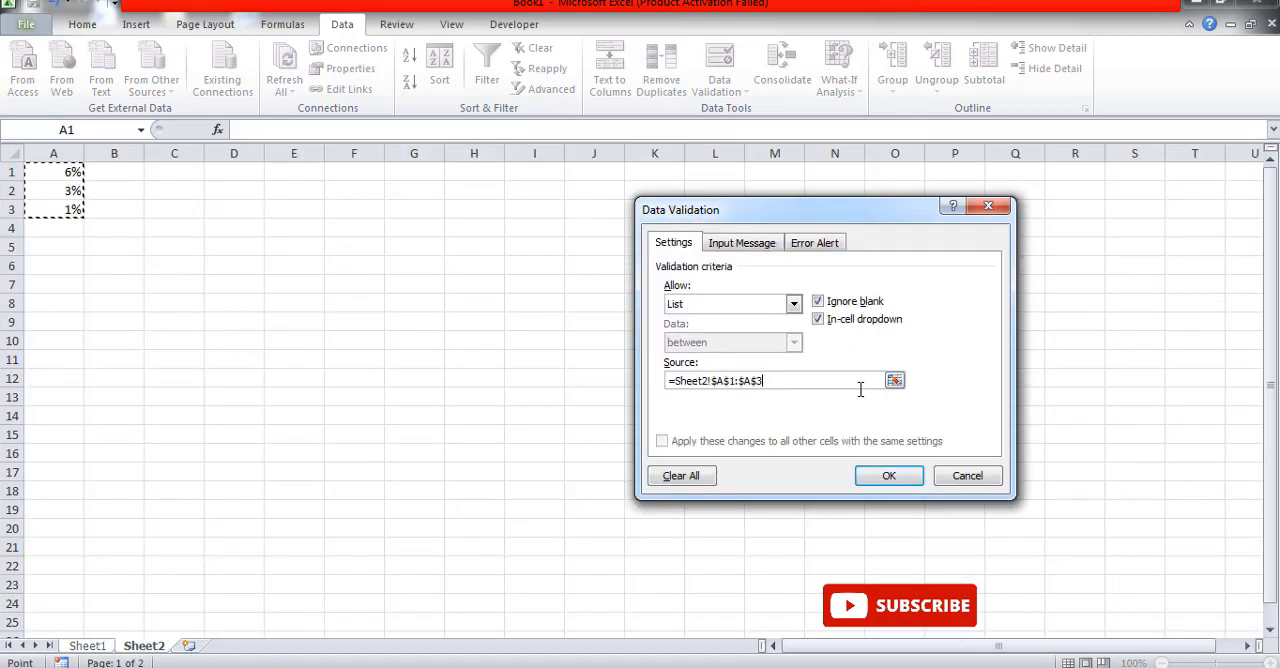
pyautogui.click(862, 477)
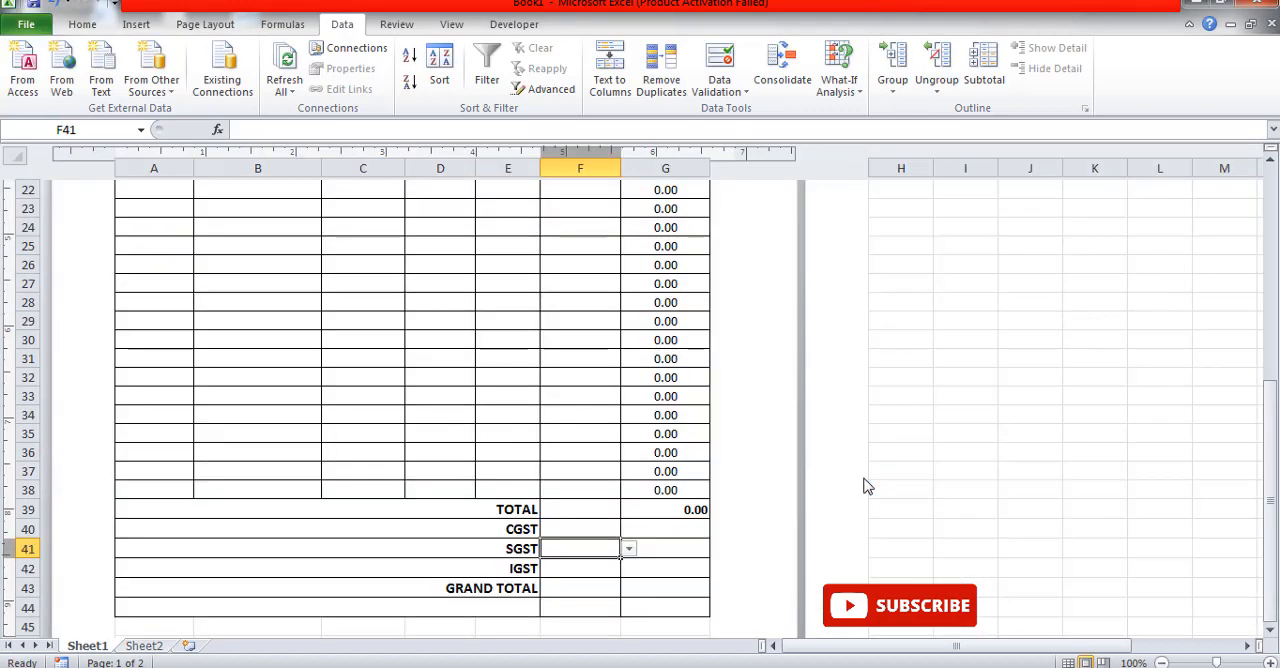
pyautogui.click(629, 551)
pyautogui.click(629, 551)
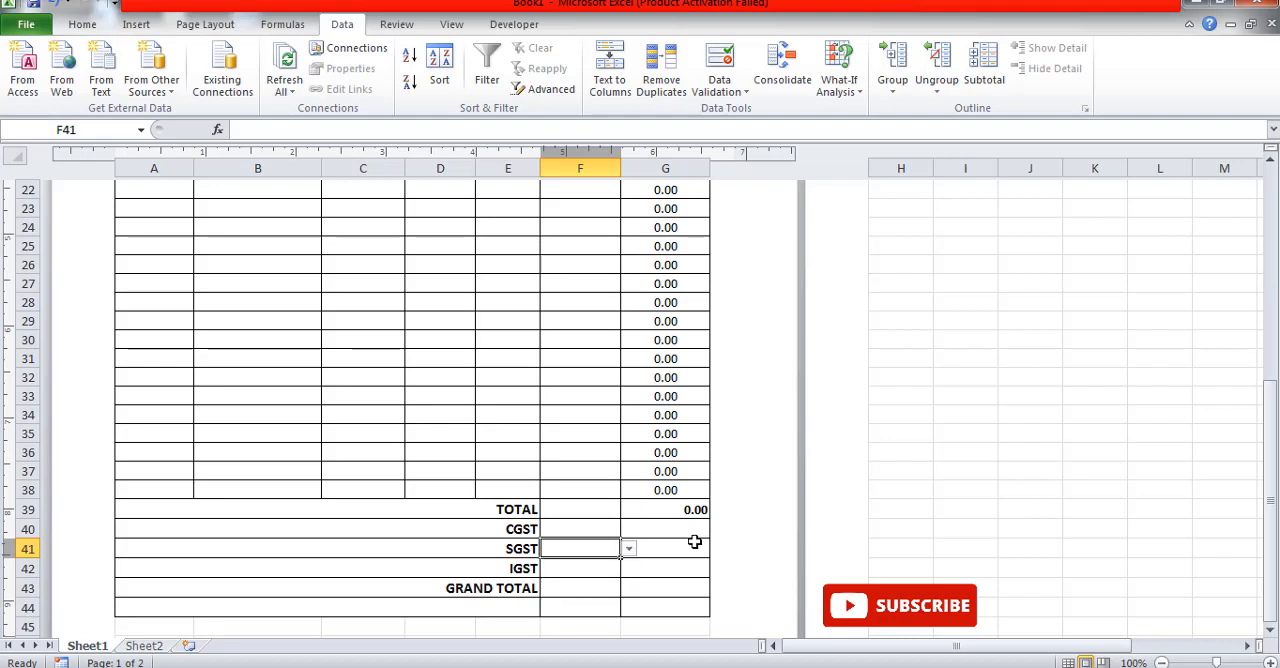
# Step: Enter the formula =G39*F40 in the CGST amount cell G40
pyautogui.click(672, 534)
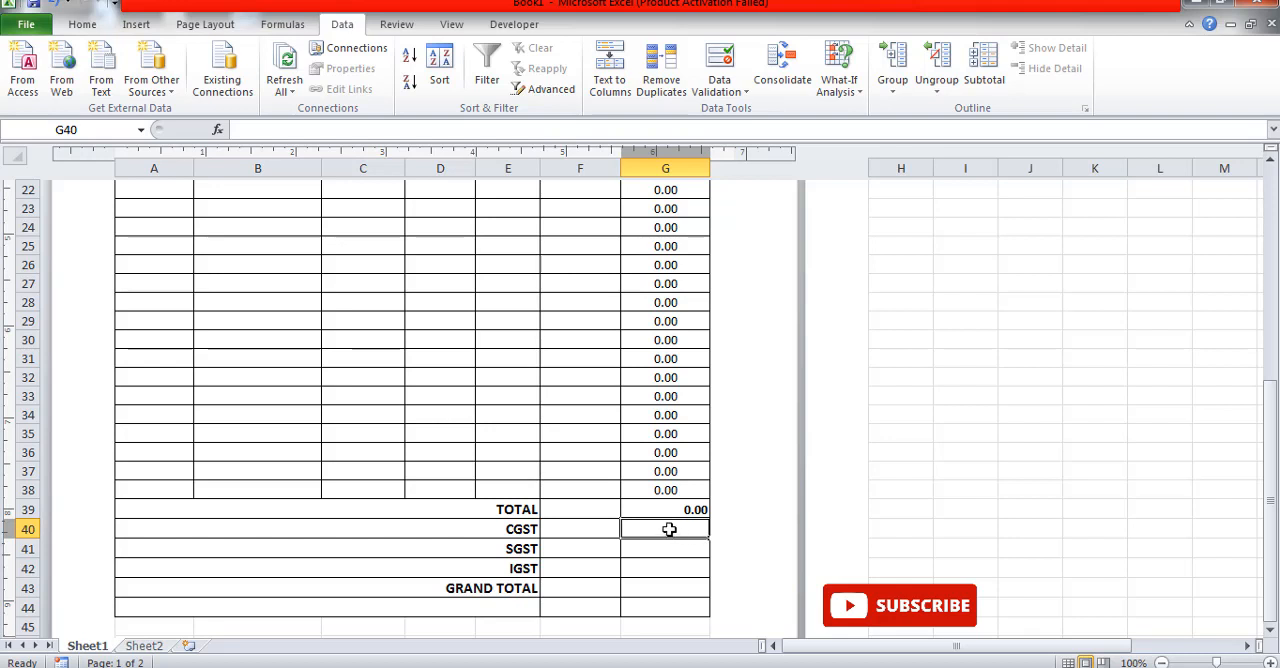
pyautogui.write('=')
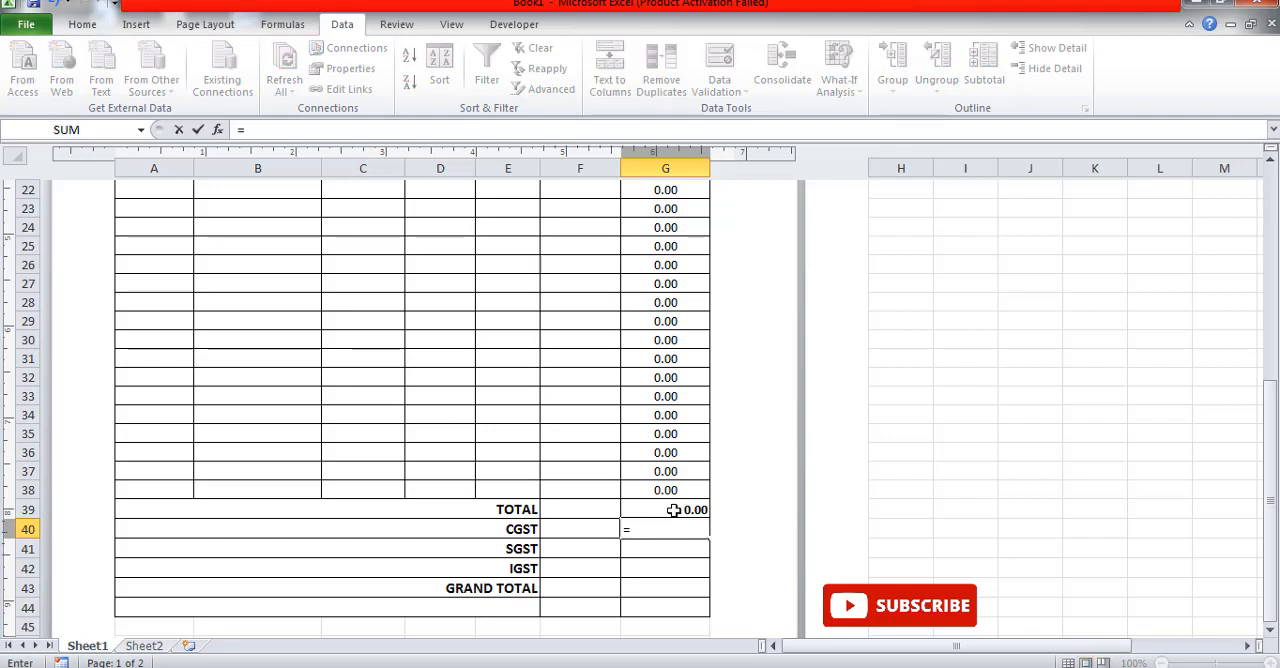
pyautogui.click(674, 511)
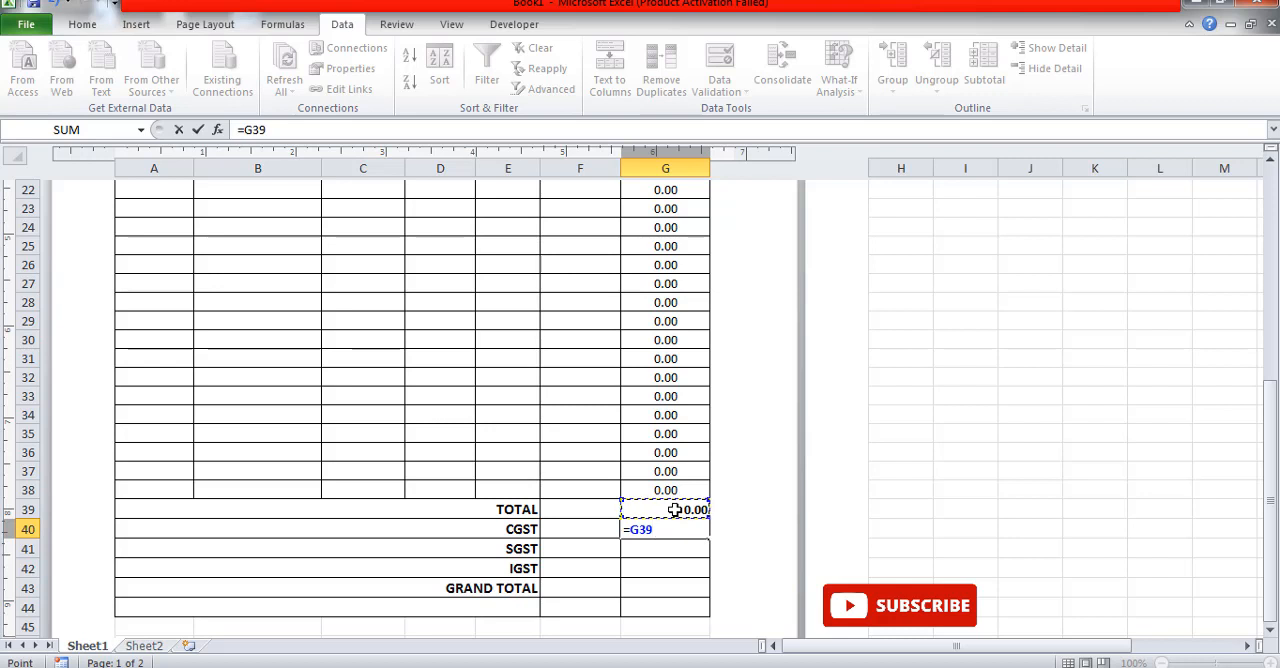
pyautogui.write('*')
pyautogui.click(588, 525)
pyautogui.press('Return')
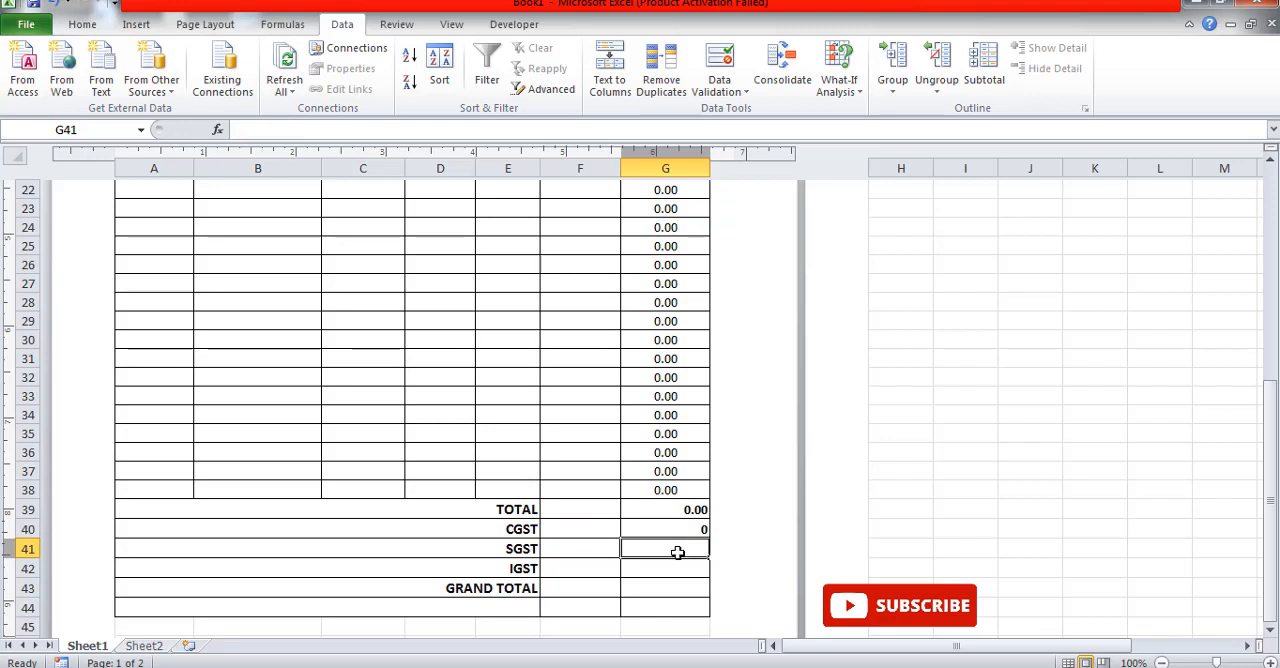
# Step: Enter the formula =G39*F41 in the SGST amount cell G41
pyautogui.write('=')
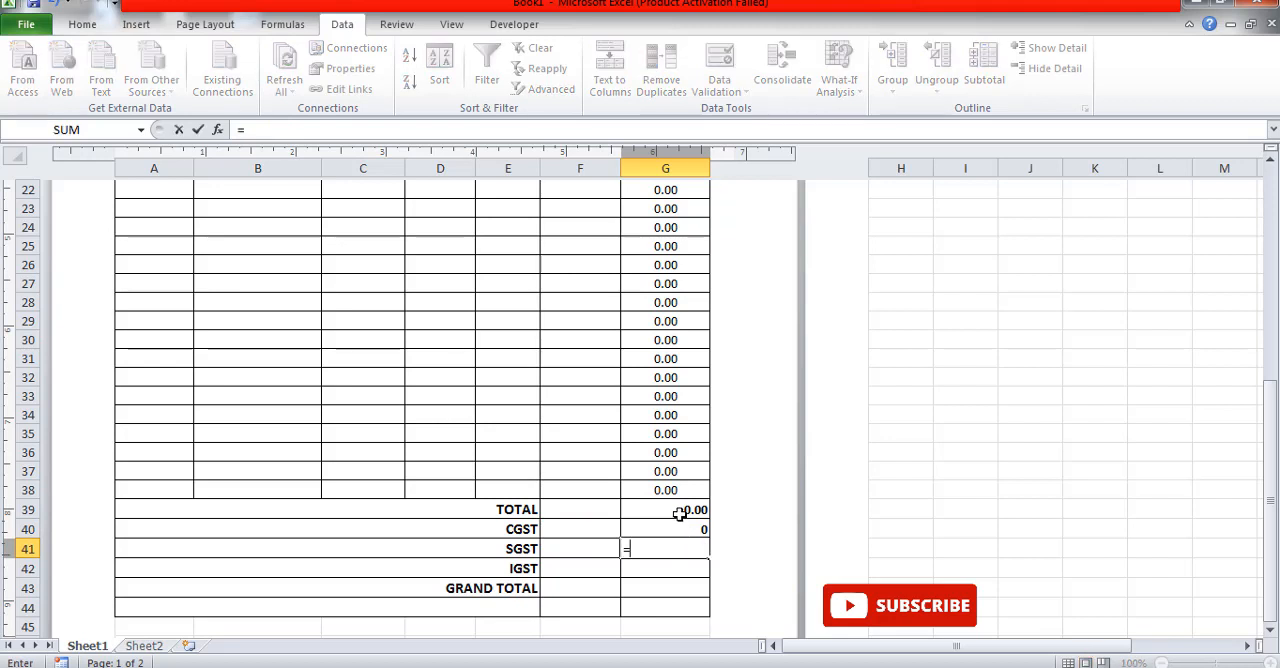
pyautogui.click(679, 512)
pyautogui.write('*')
pyautogui.click(573, 549)
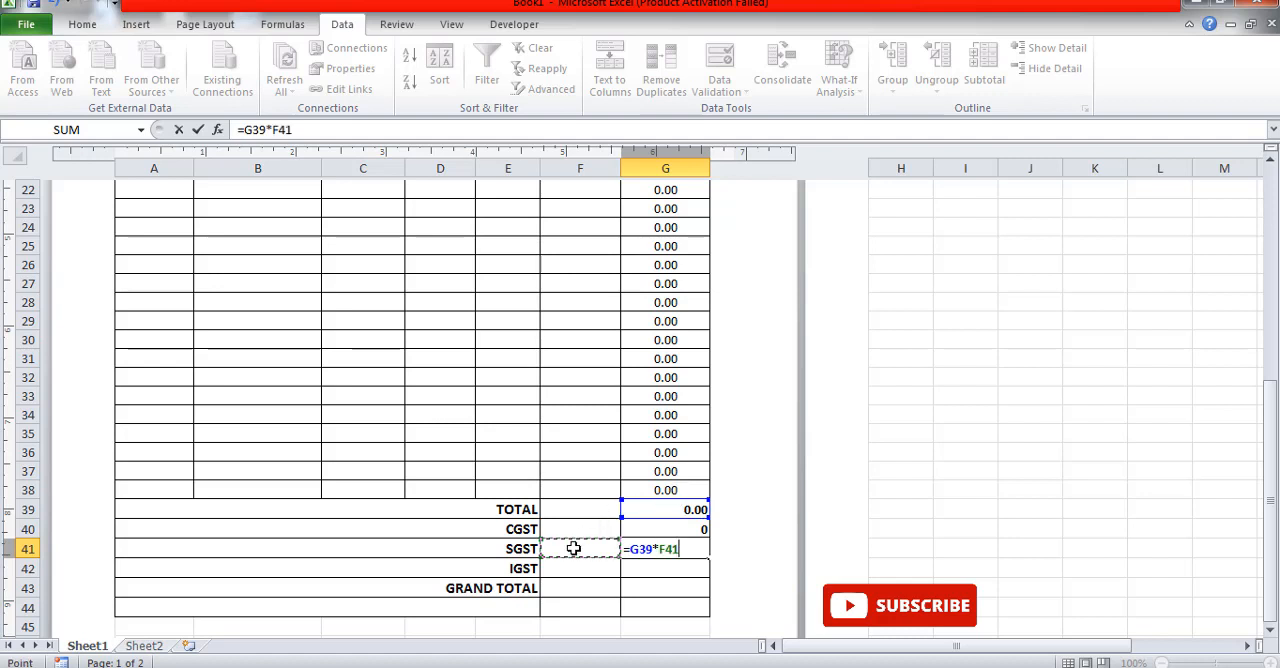
pyautogui.press('Return')
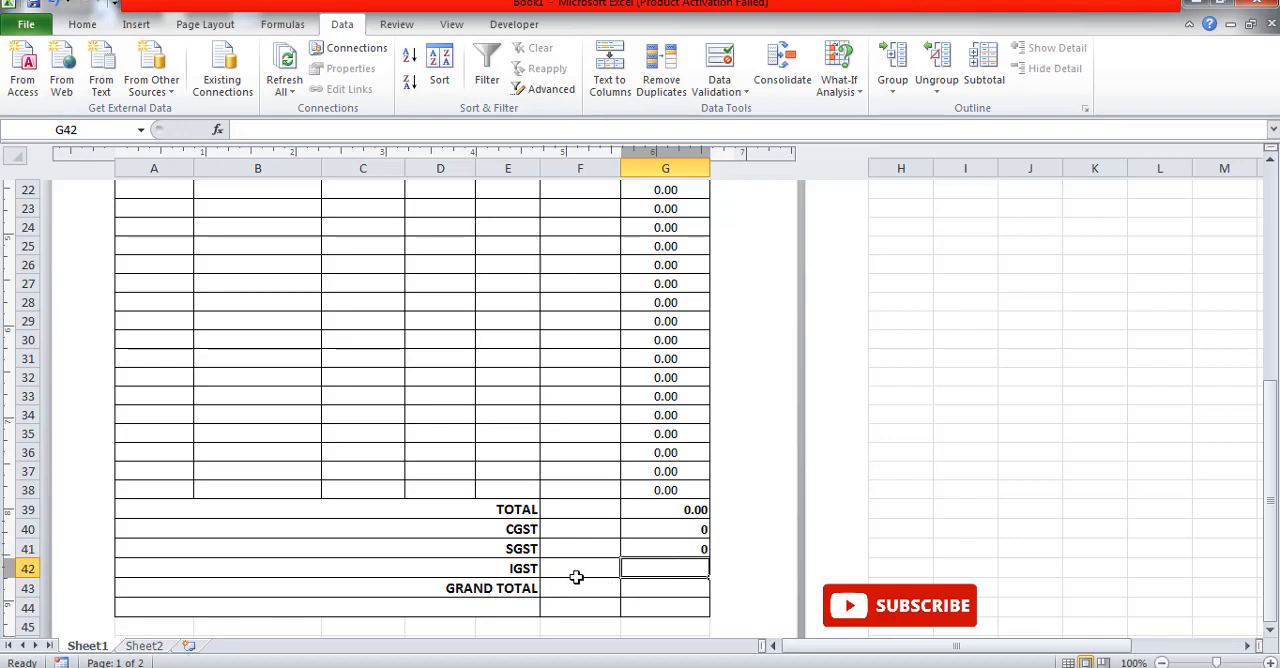
# Step: Enter the formula =G39+G40+G41 in the GRAND TOTAL amount cell G43
pyautogui.click(687, 590)
pyautogui.write('=')
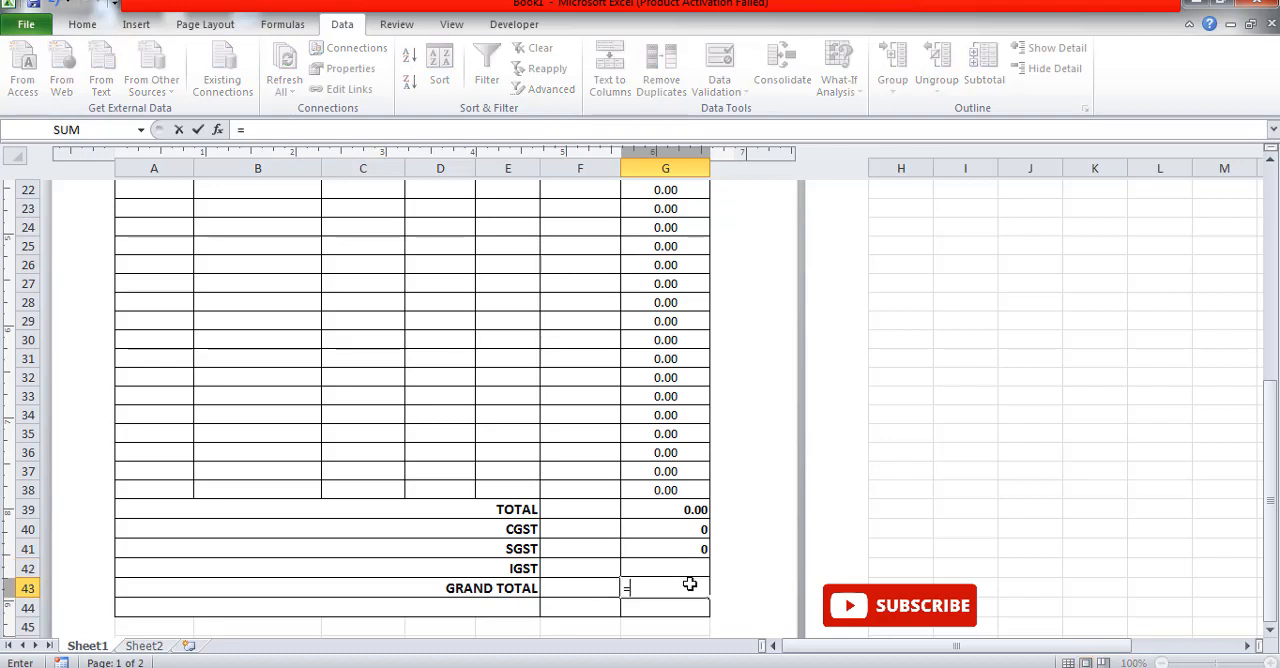
pyautogui.click(668, 510)
pyautogui.write('+')
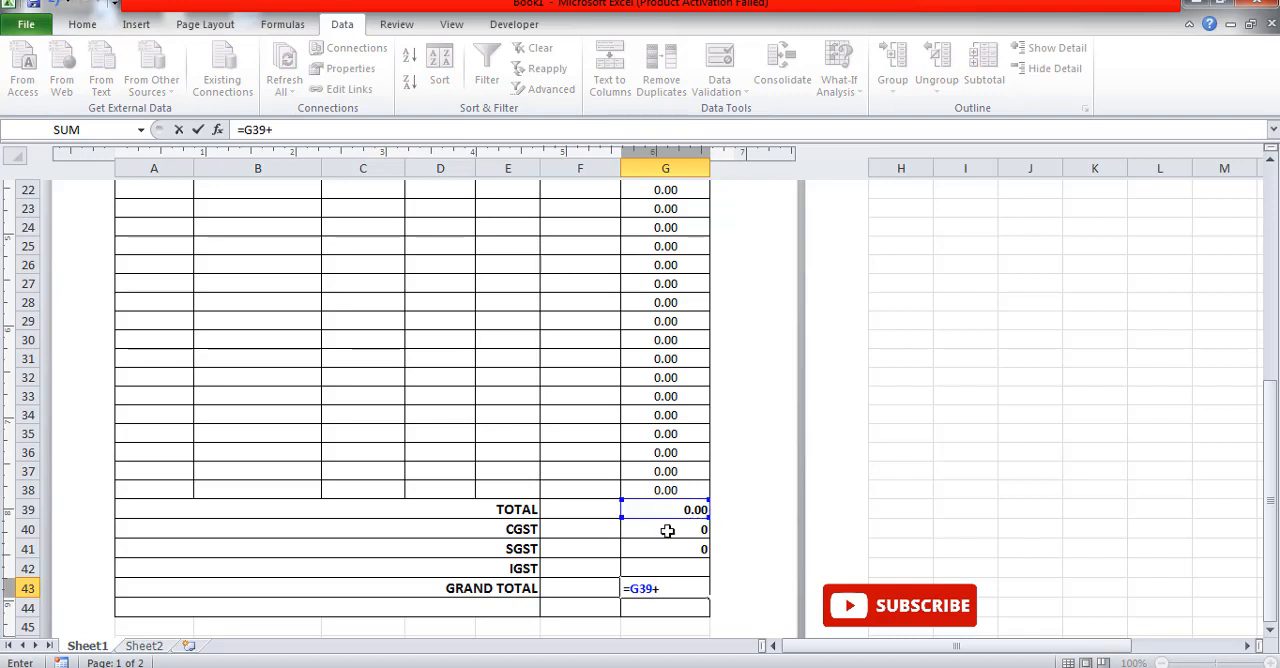
pyautogui.click(664, 531)
pyautogui.write('+')
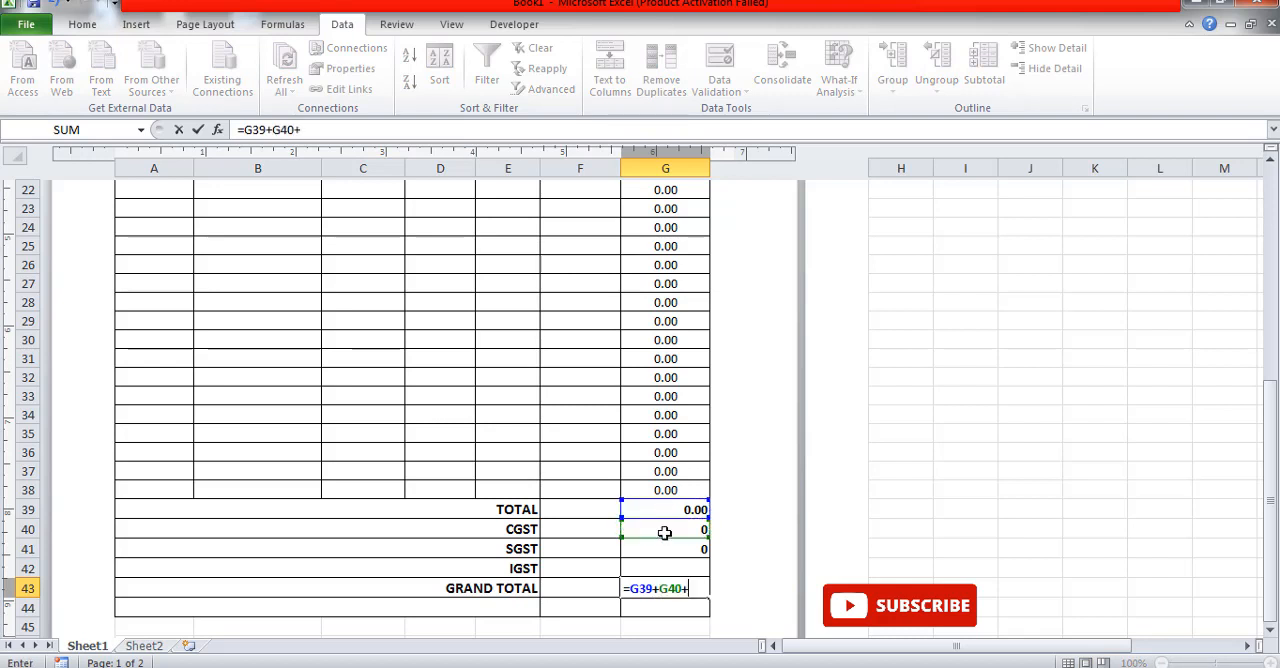
pyautogui.click(660, 550)
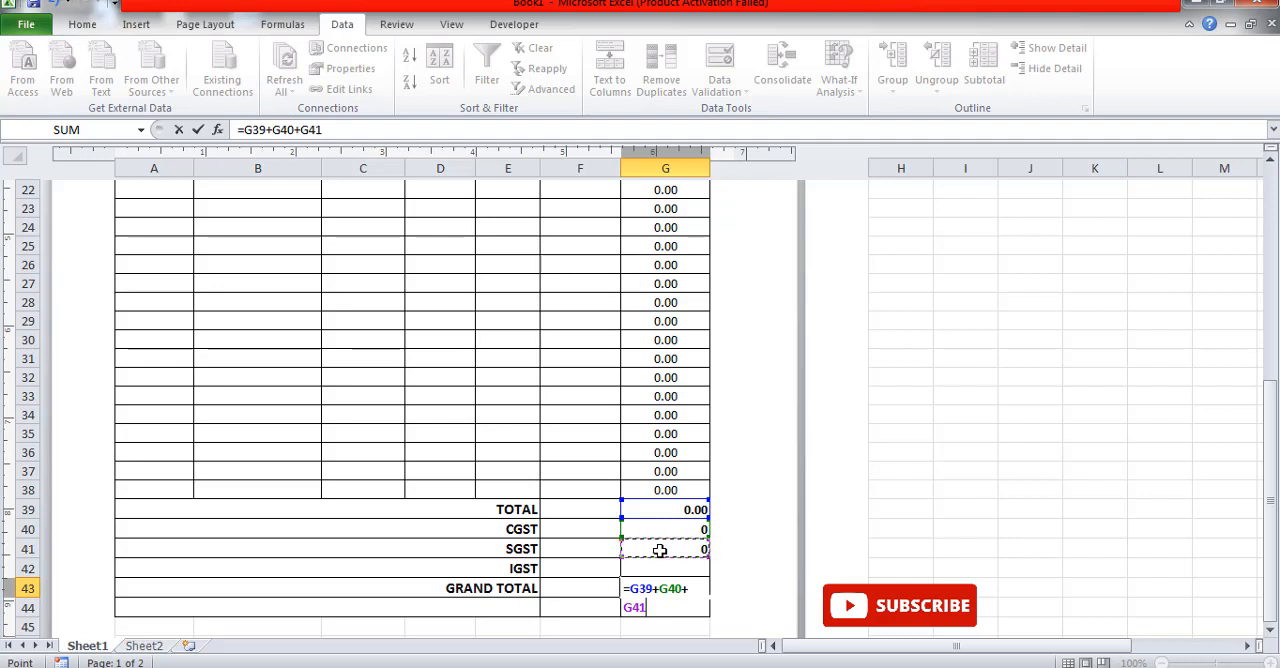
pyautogui.write('+')
pyautogui.press('BackSpace')
pyautogui.press('Return')
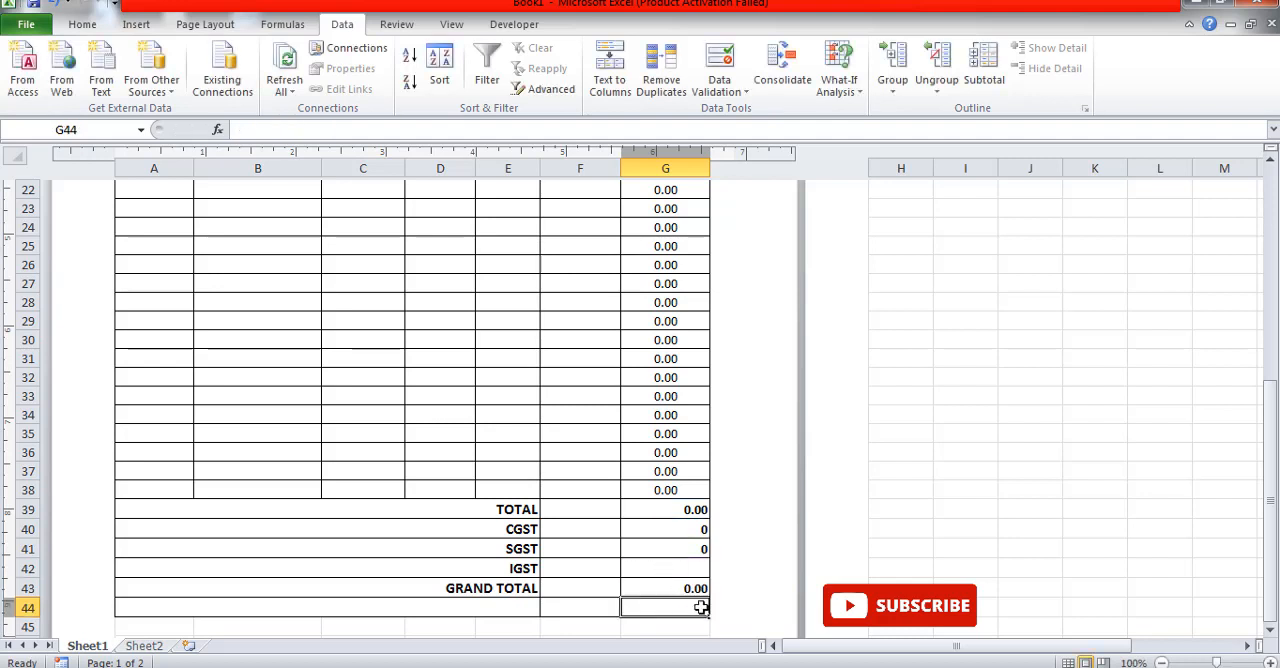
# Step: Review the item table's TAX RATE column and the rate choices offered in the CGST cell F40
pyautogui.scroll(5, 692, 568)
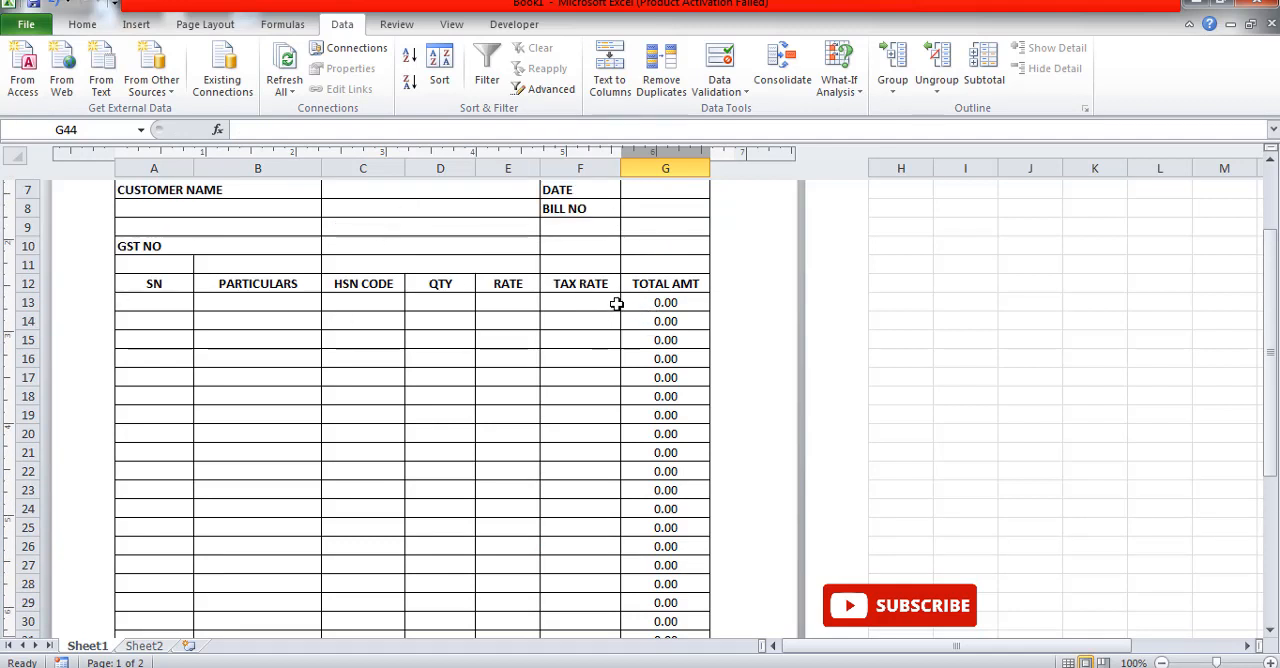
pyautogui.scroll(-3, 630, 500)
pyautogui.scroll(-2, 610, 600)
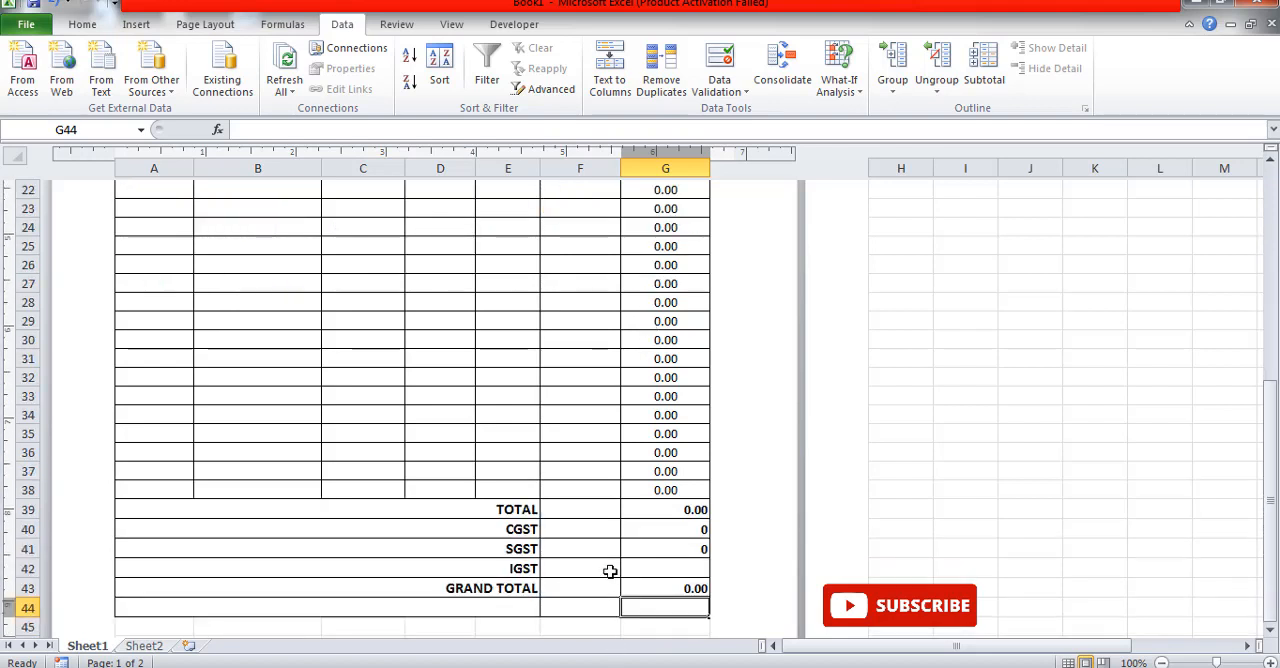
pyautogui.click(608, 530)
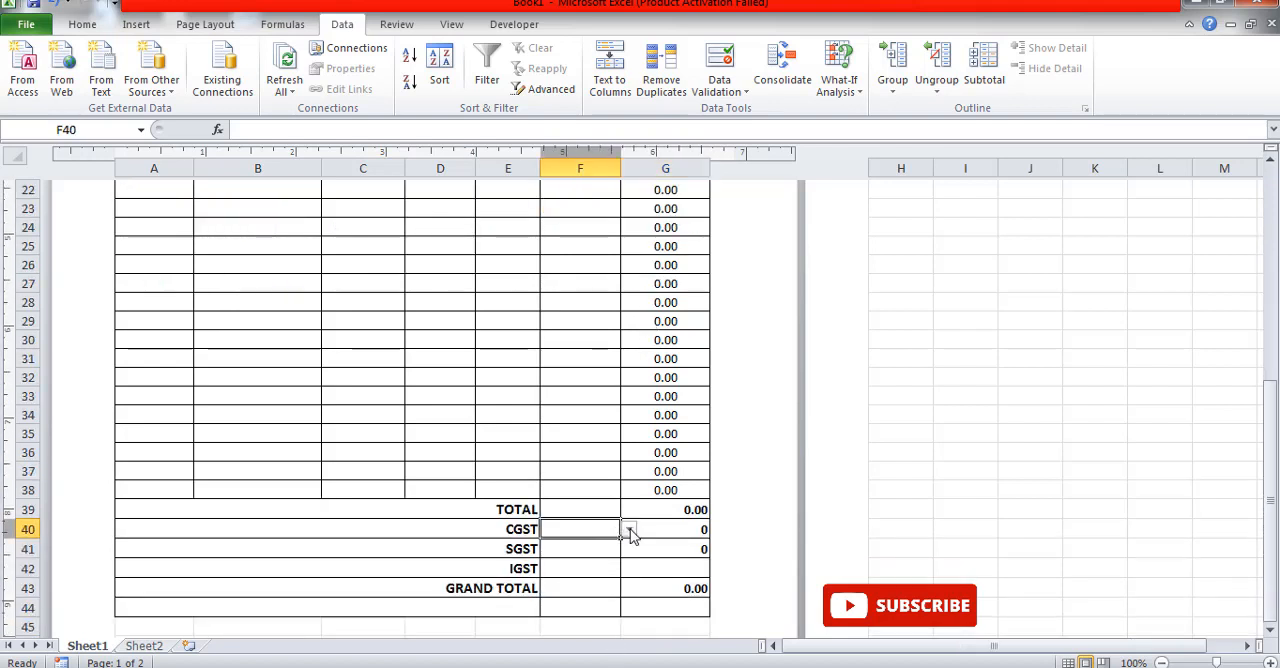
pyautogui.click(629, 530)
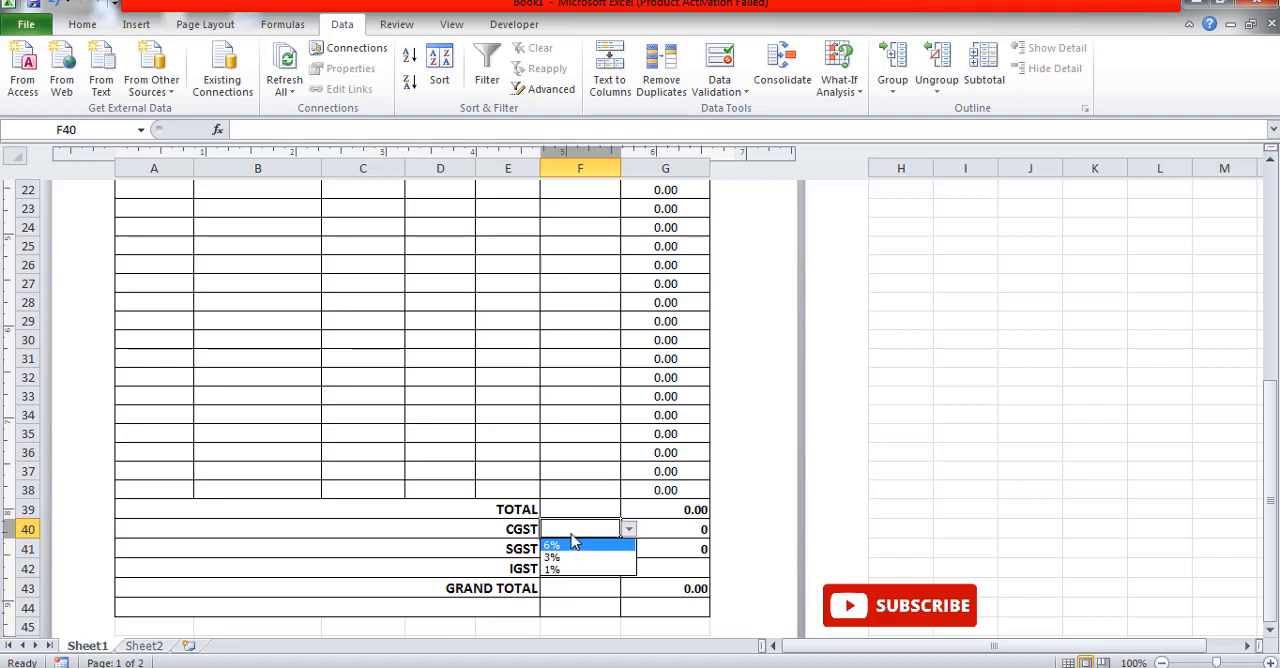
pyautogui.scroll(3, 571, 340)
pyautogui.scroll(2, 566, 337)
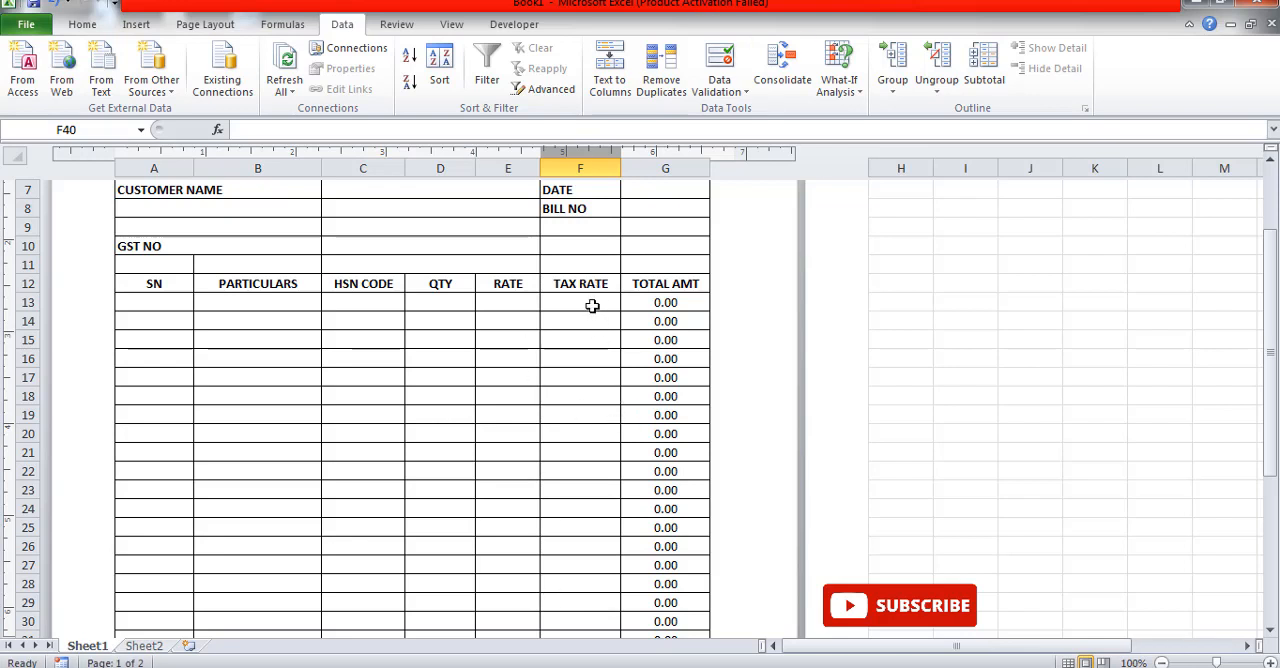
# Step: Enter the tax rates 12%, 6% and 2% in cells B1:B3 of Sheet2
pyautogui.click(146, 648)
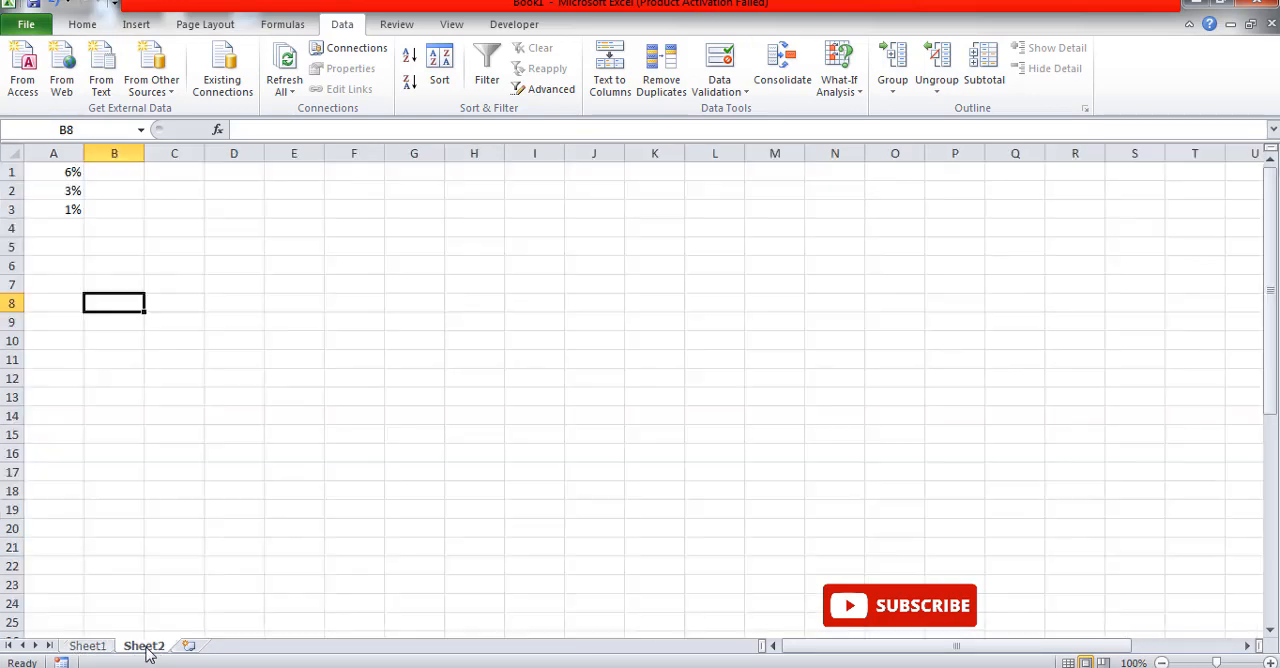
pyautogui.click(105, 174)
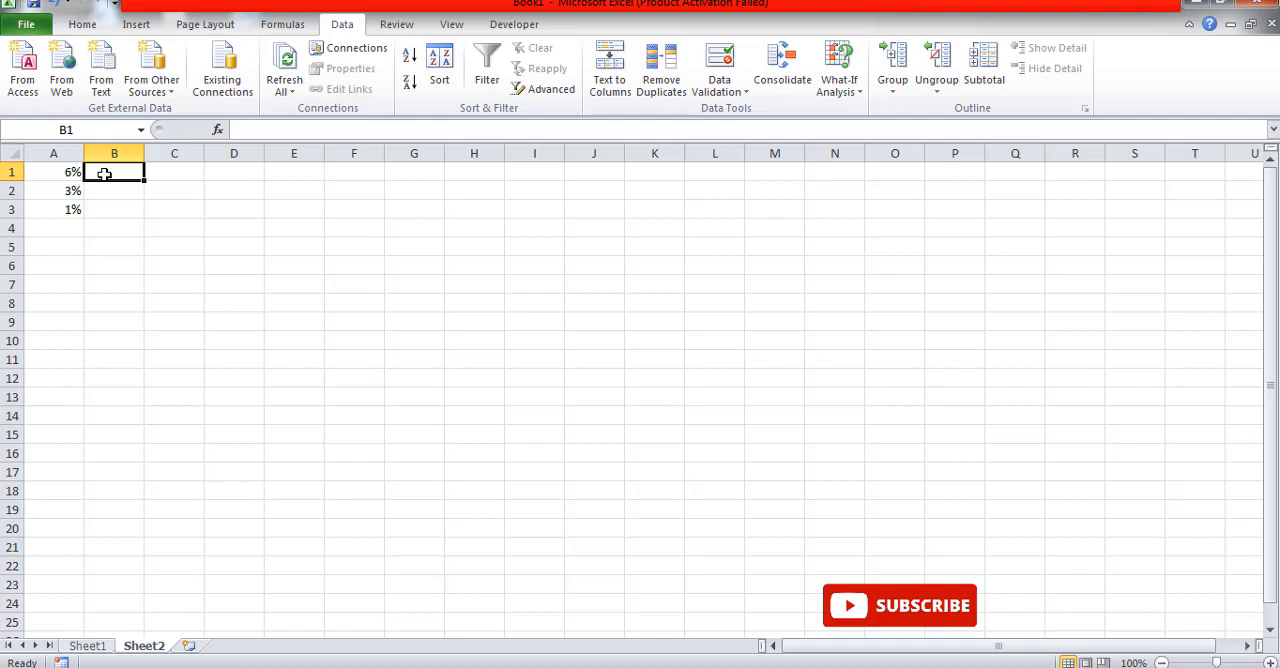
pyautogui.write('12')
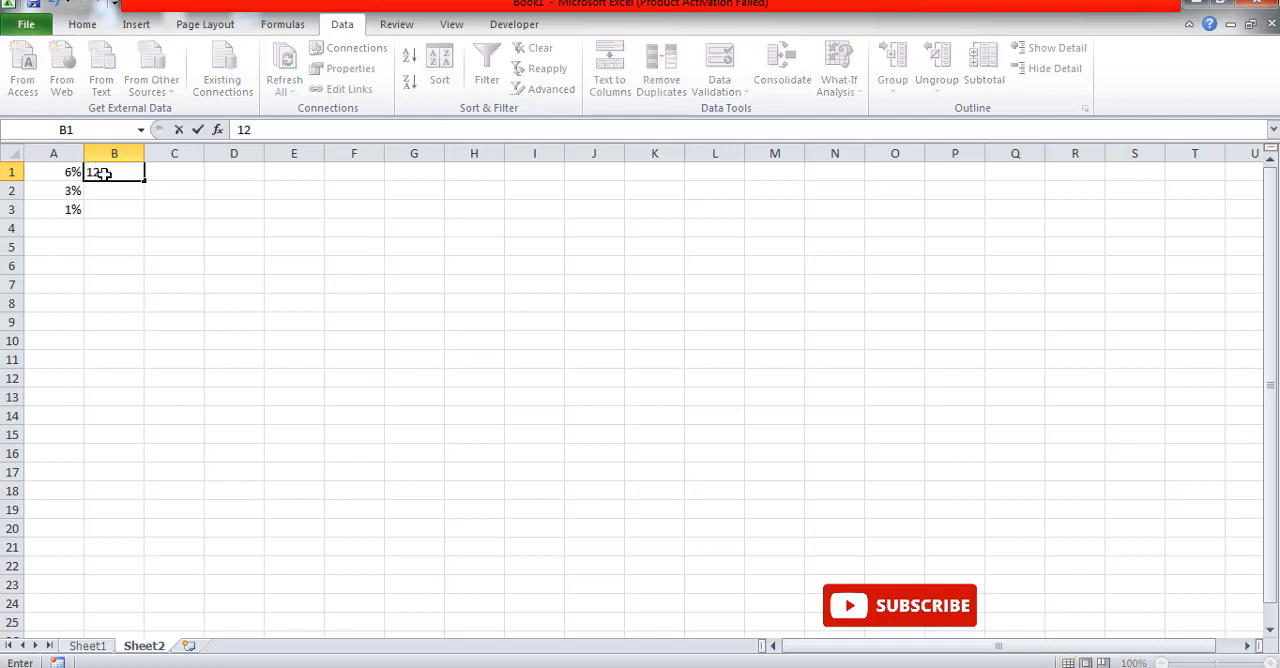
pyautogui.write('%')
pyautogui.press('Return')
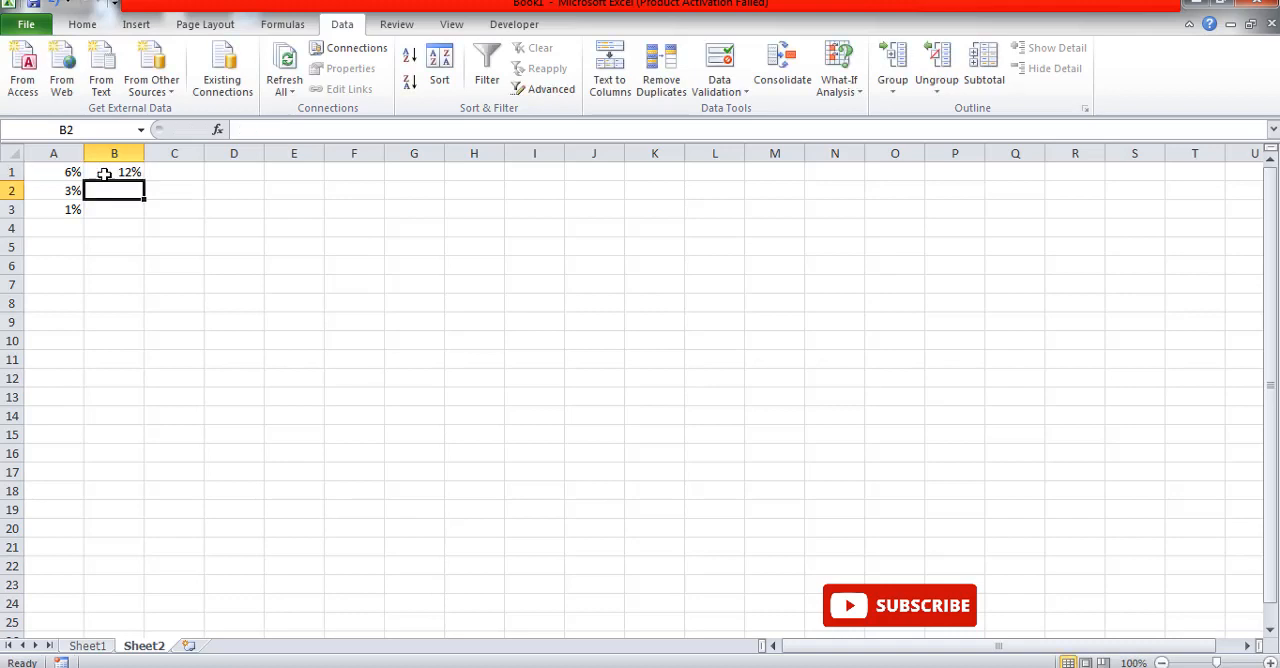
pyautogui.write('6')
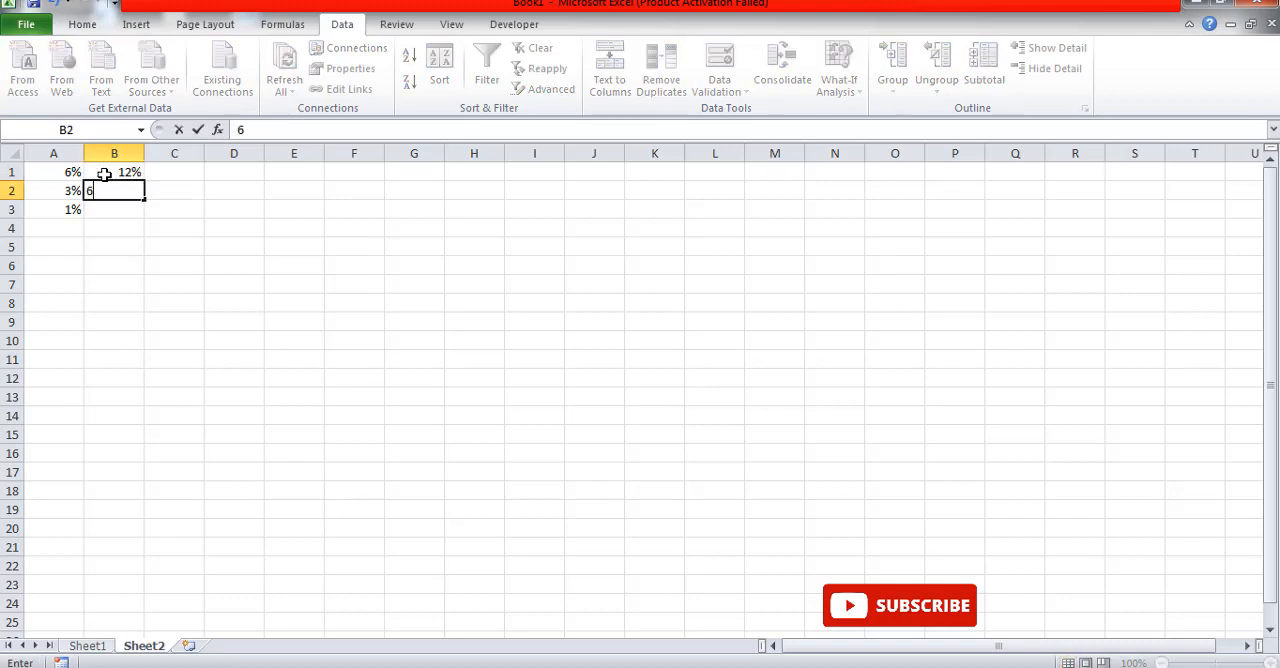
pyautogui.write('%')
pyautogui.press('Return')
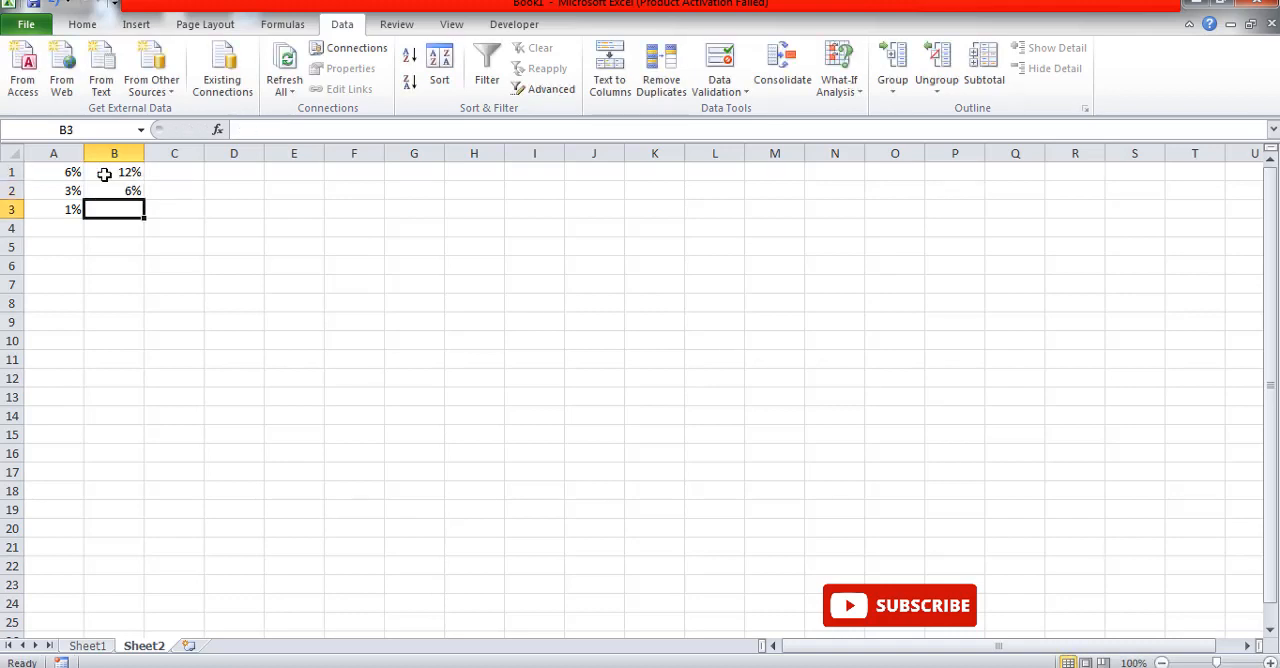
pyautogui.write('2%')
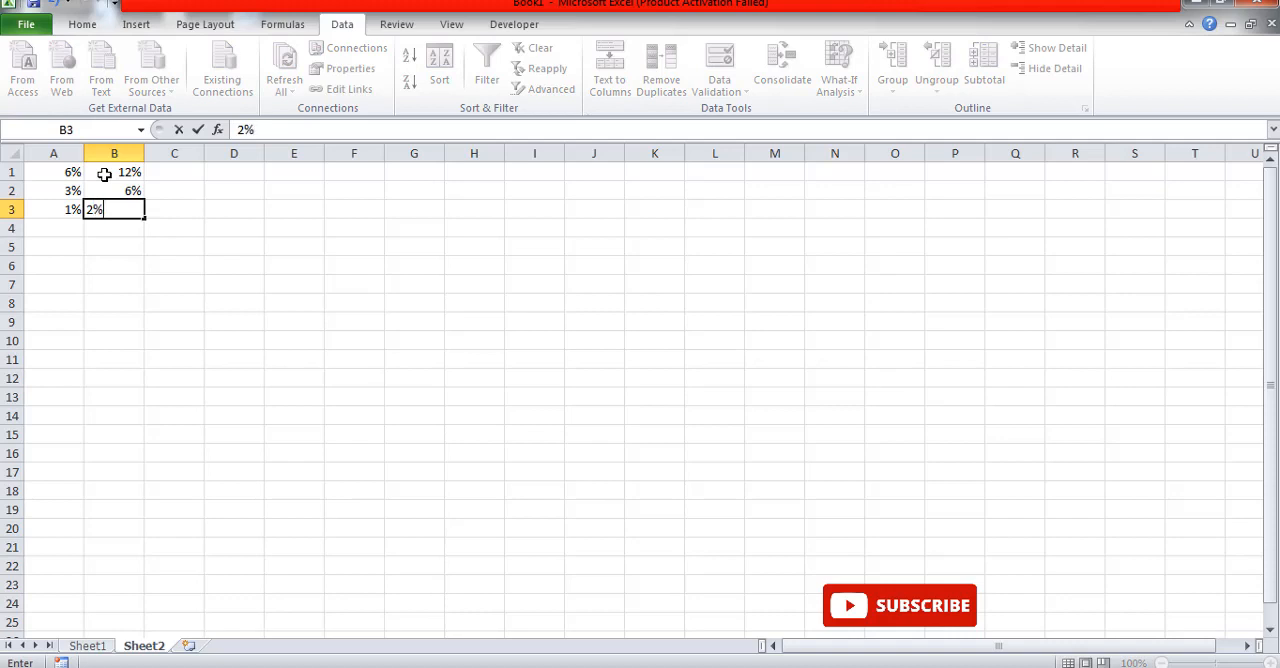
pyautogui.click(177, 248)
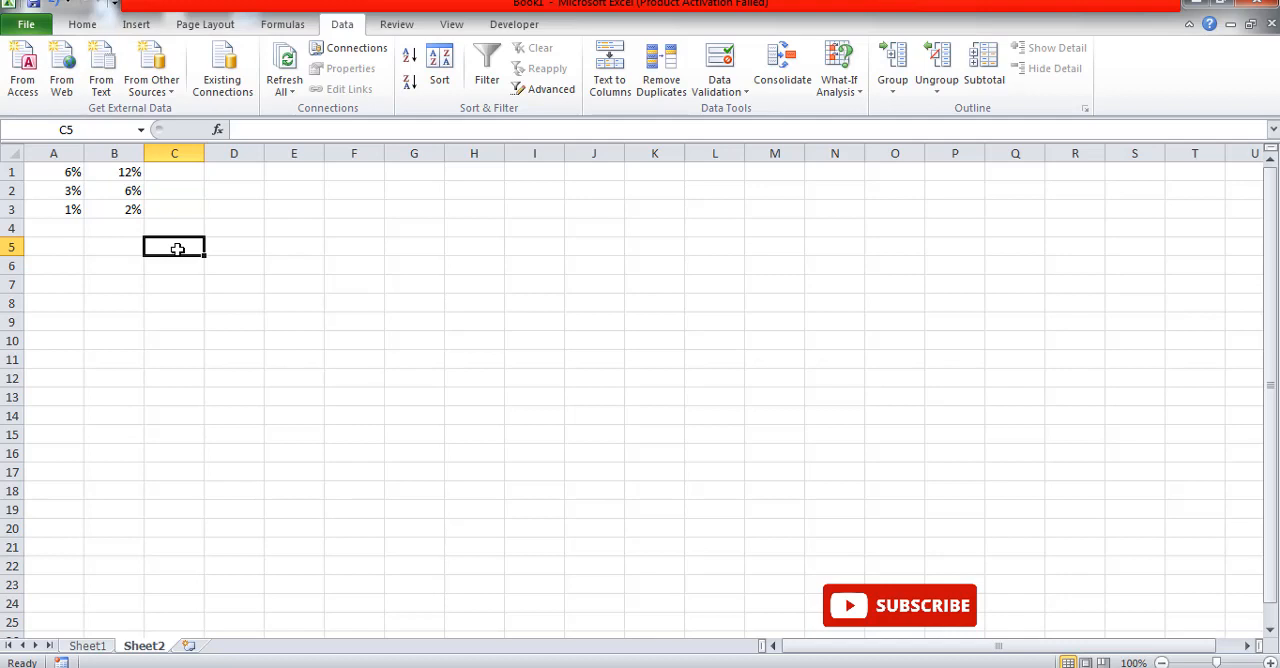
# Step: Add list data validation to the TAX RATE cells F13:F38 on Sheet1, using Sheet2 cells B1:B3 as the source
pyautogui.click(99, 648)
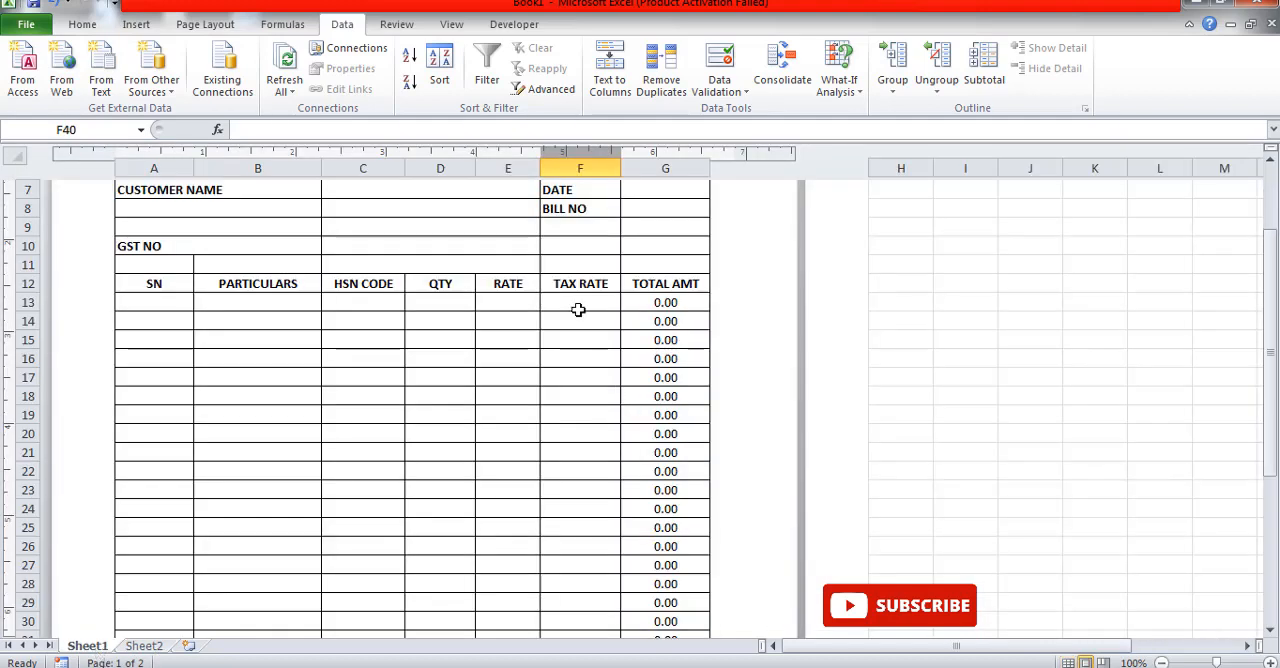
pyautogui.moveTo(578, 310); pyautogui.dragTo(569, 531)
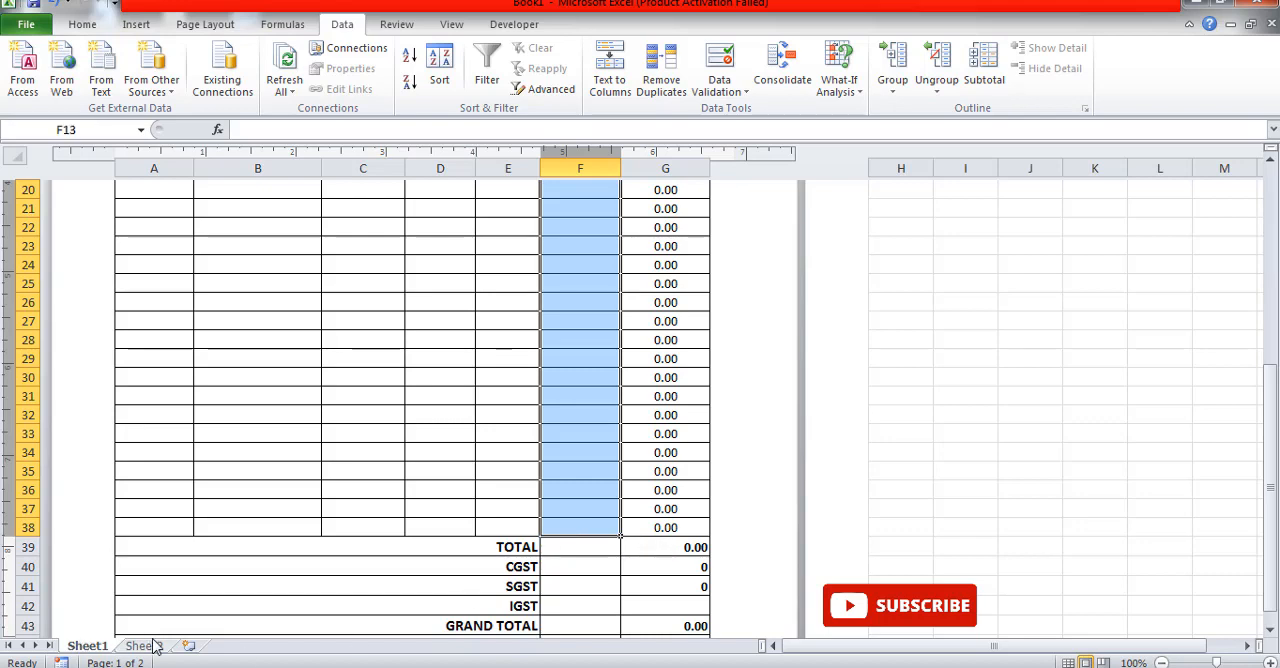
pyautogui.click(728, 86)
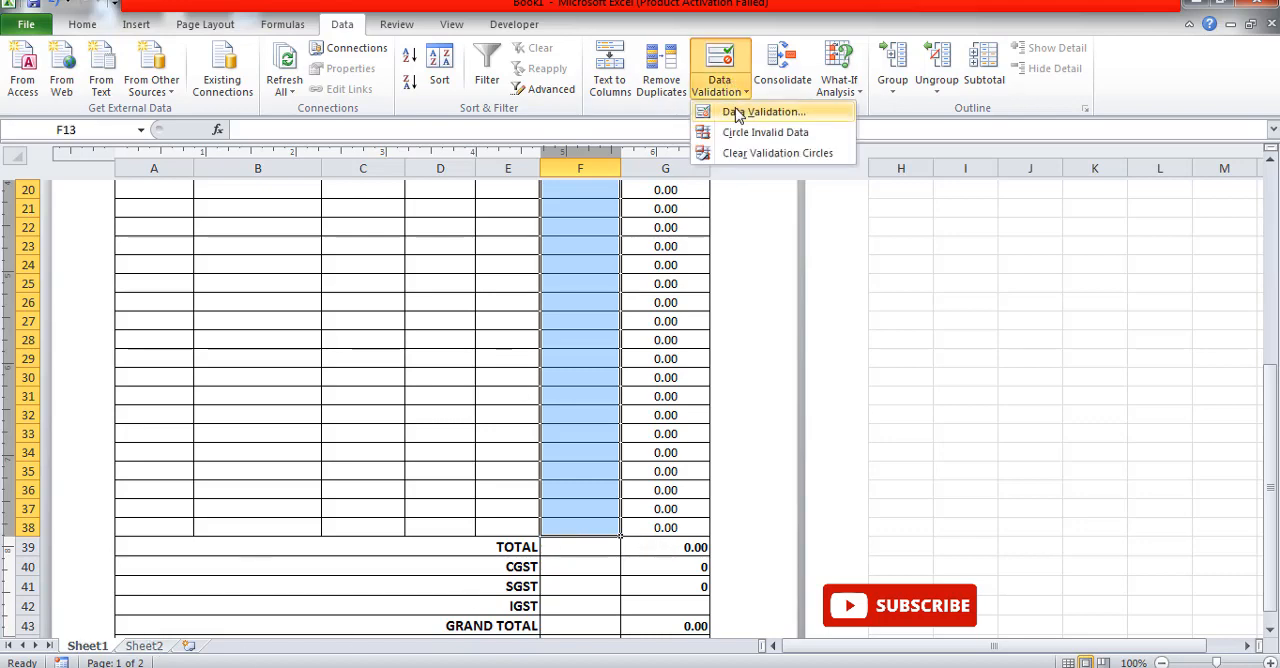
pyautogui.click(738, 112)
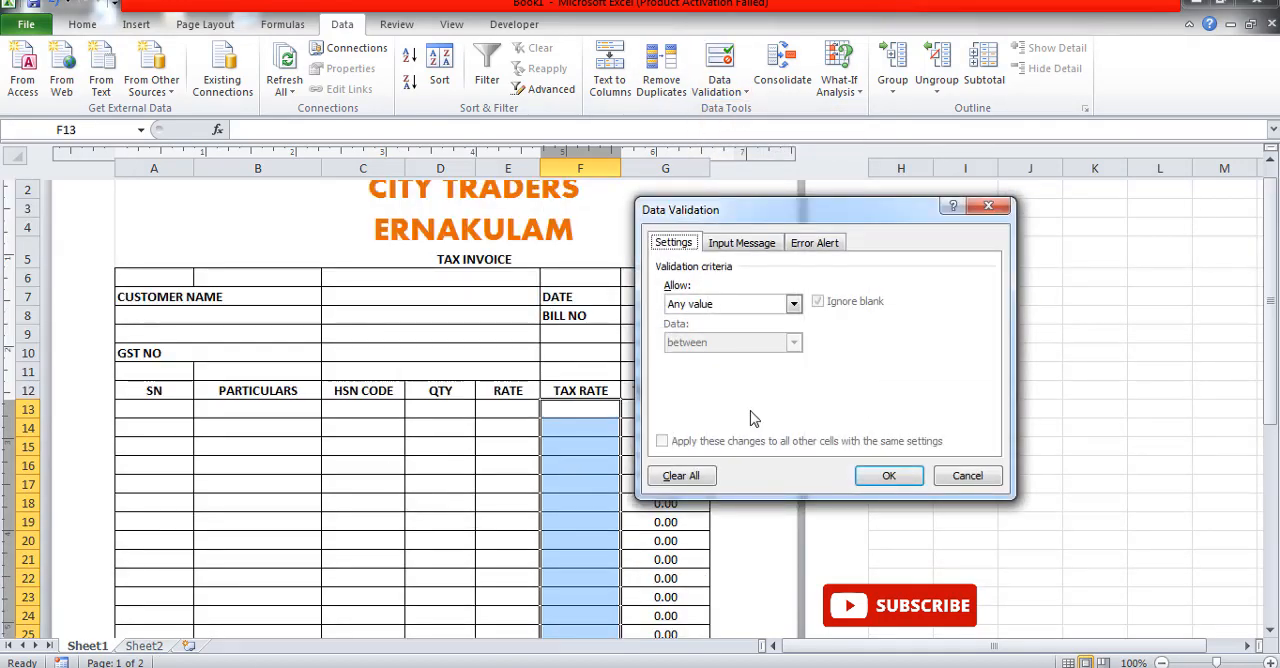
pyautogui.click(677, 303)
pyautogui.click(683, 354)
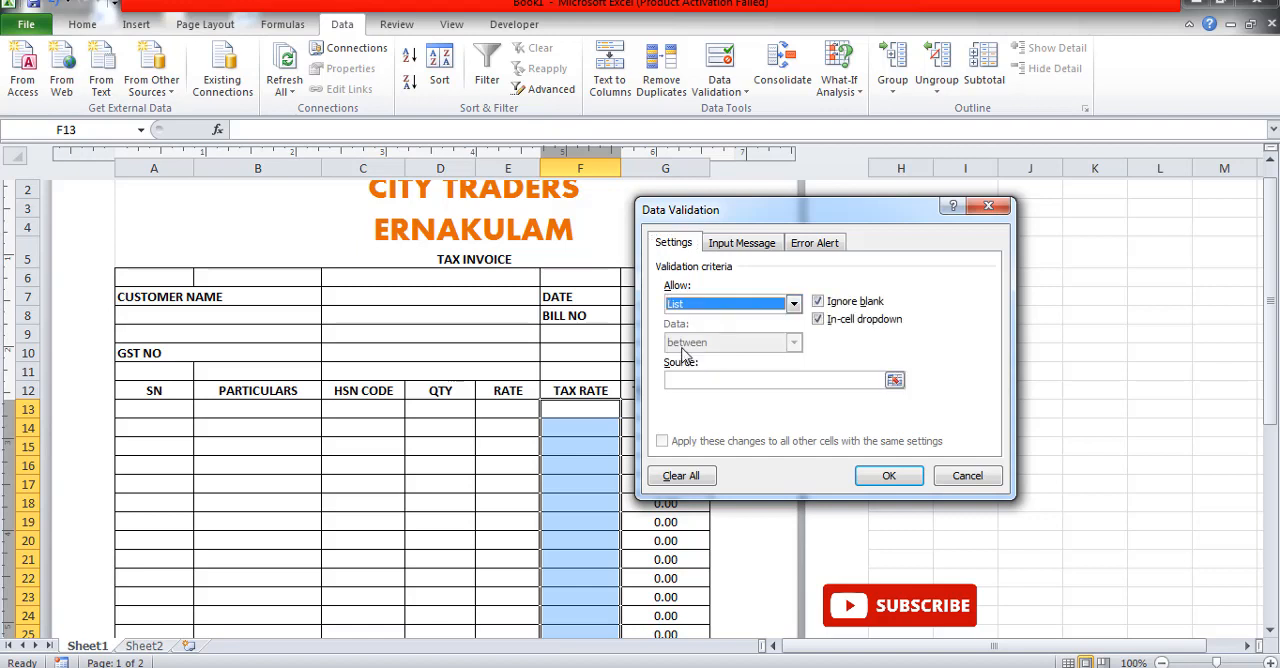
pyautogui.click(680, 383)
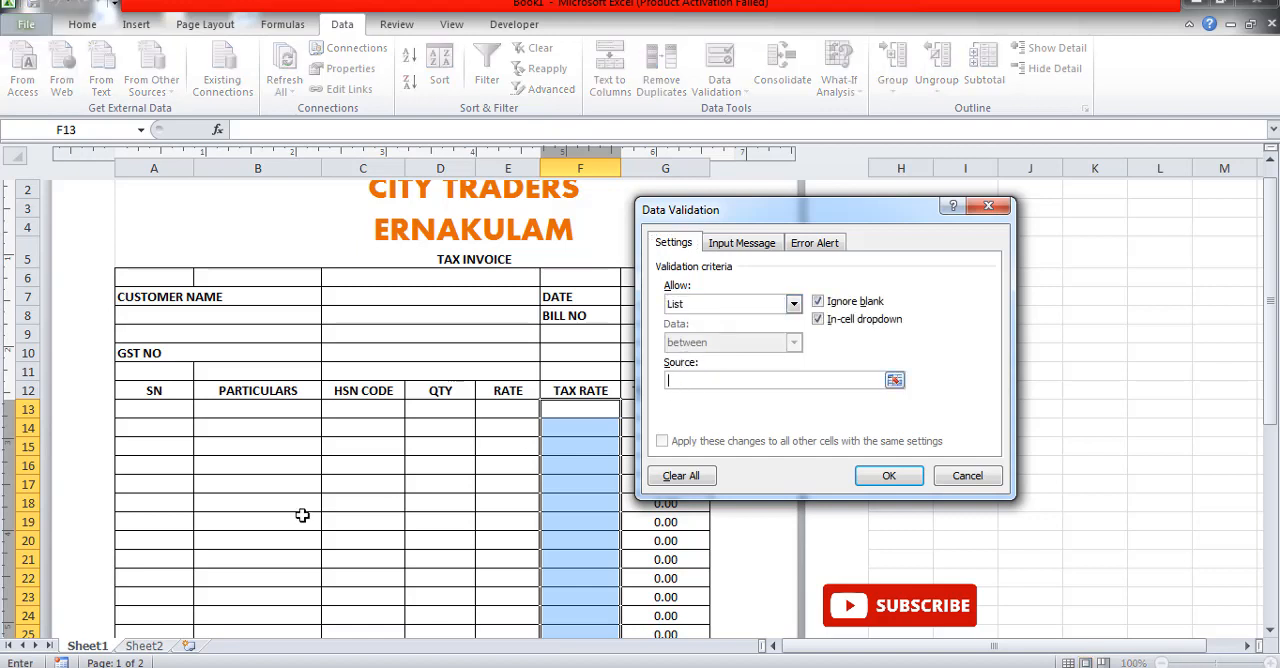
pyautogui.click(143, 646)
pyautogui.moveTo(122, 172); pyautogui.dragTo(122, 207)
pyautogui.click(866, 478)
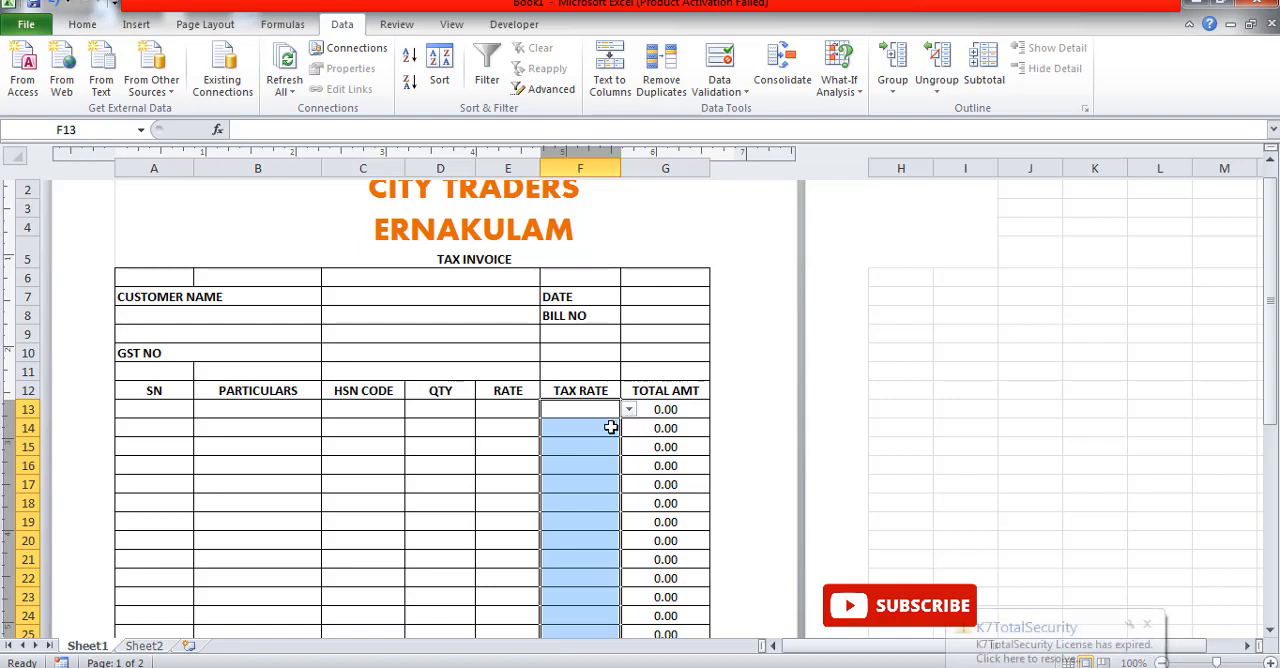
pyautogui.click(608, 426)
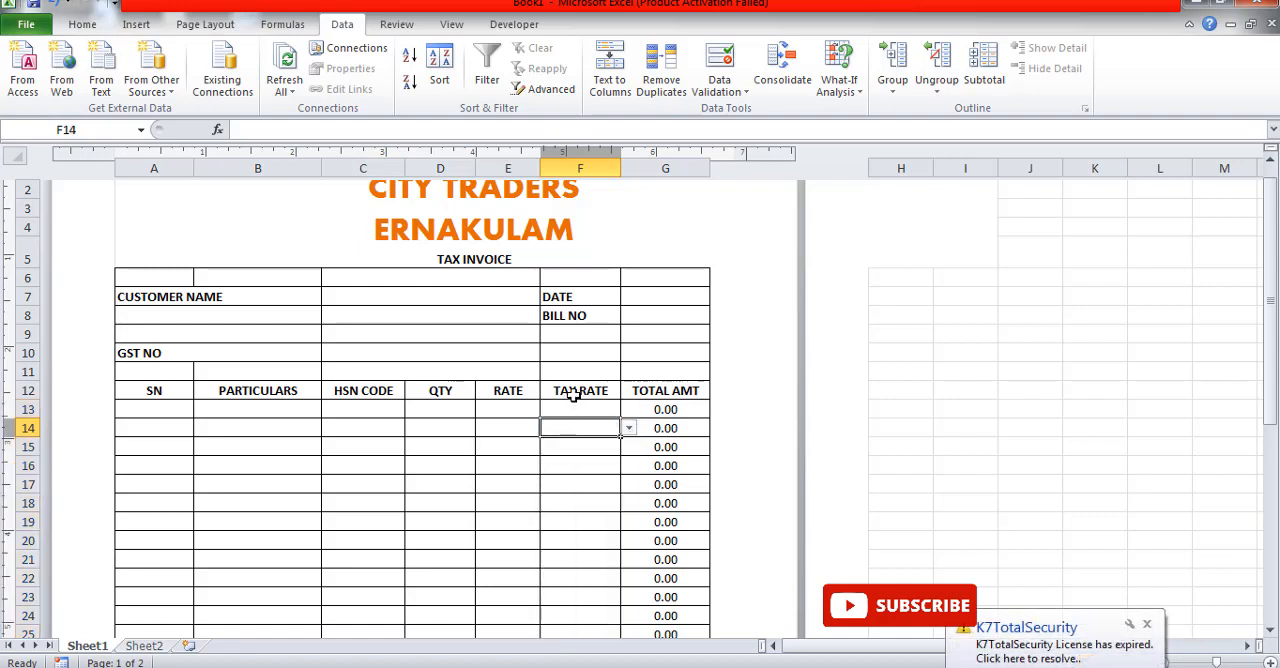
# Step: Enter the customer's name in the CUSTOMER NAME cell C7
pyautogui.click(366, 297)
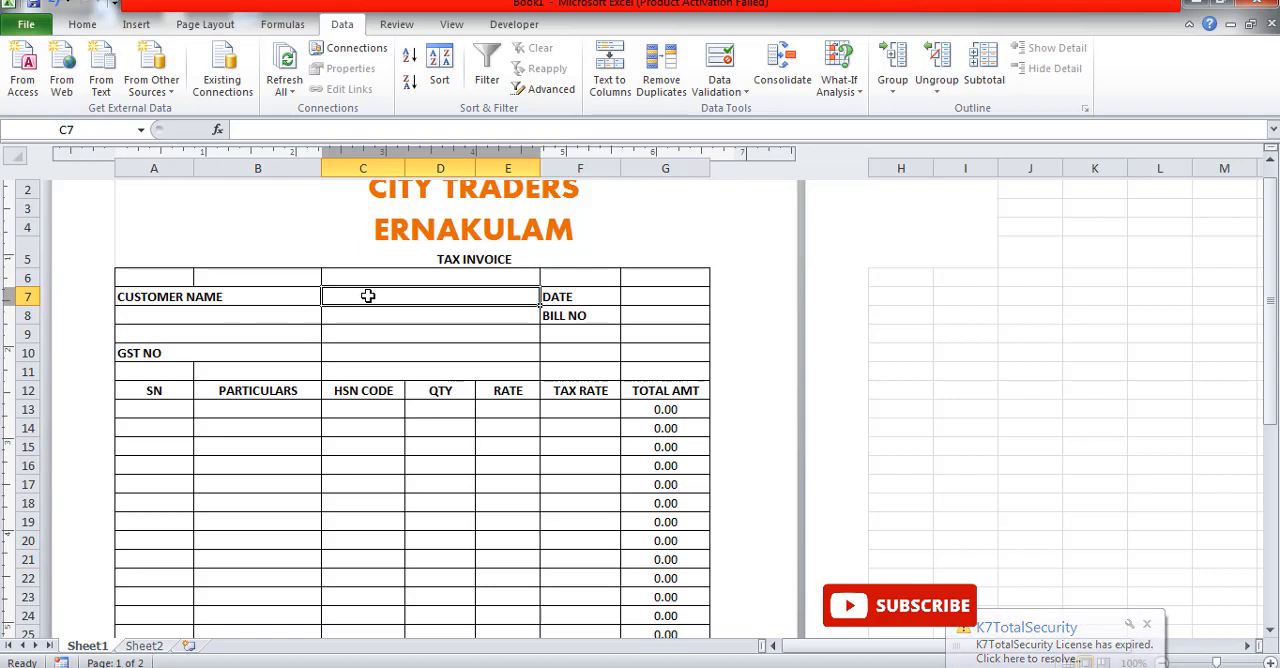
pyautogui.write('ARAVI')
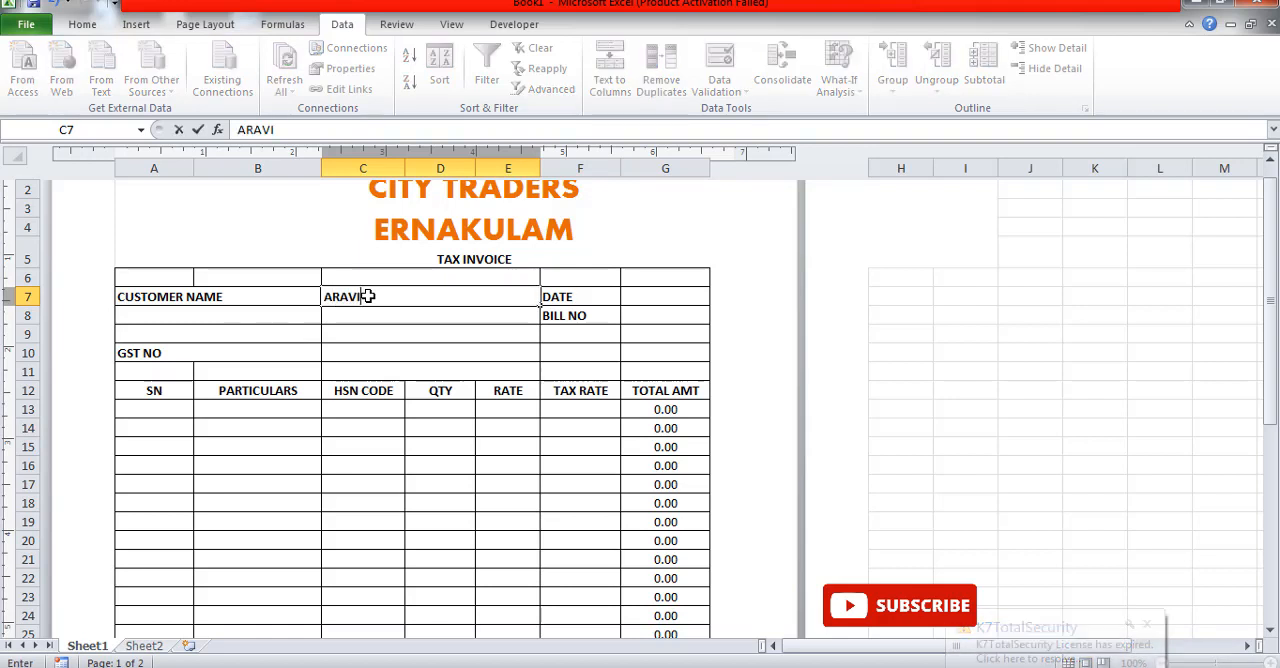
pyautogui.write('ND')
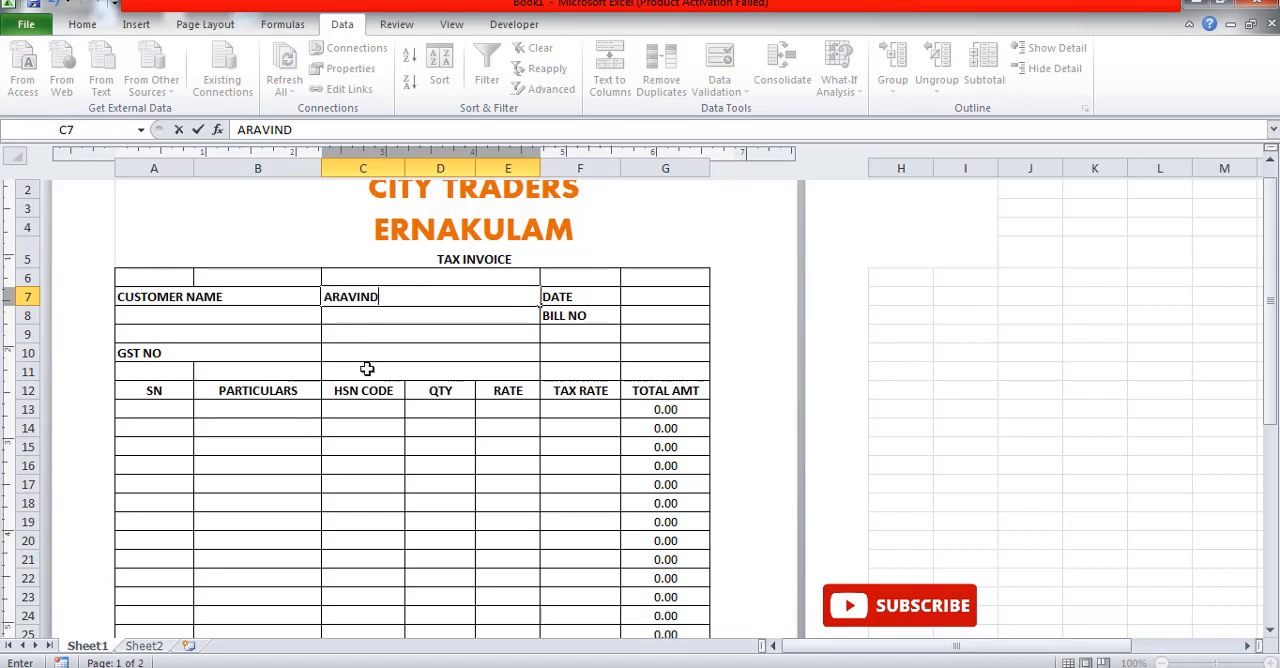
pyautogui.click(368, 355)
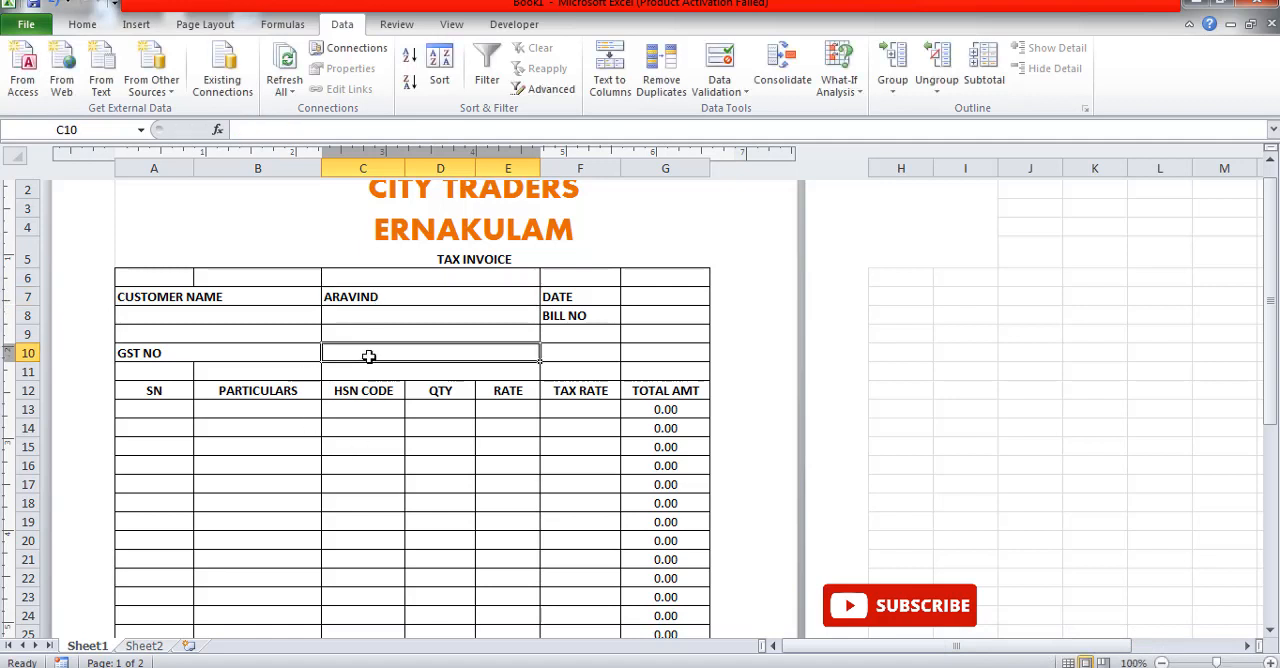